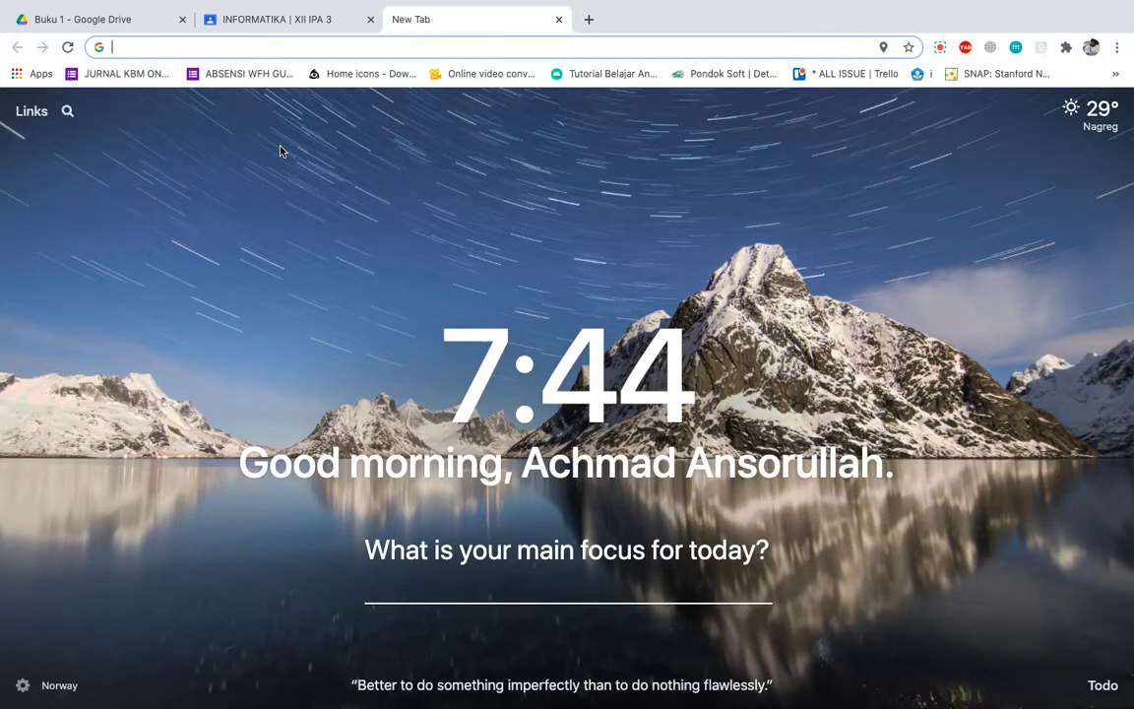
- Search the web for "elearning man 3 tangerang" and open the E-Learning Madrasah login page result
{"action": "type", "text": "elearning man 3 ta"}
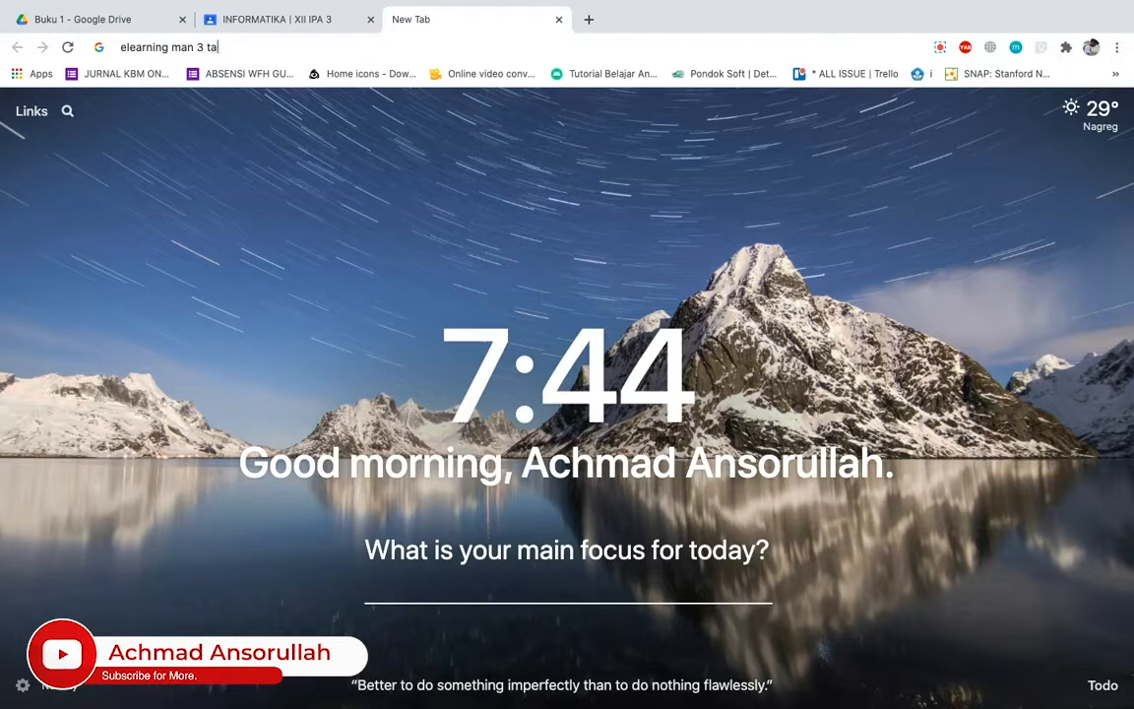
{"action": "type", "text": "ngeran"}
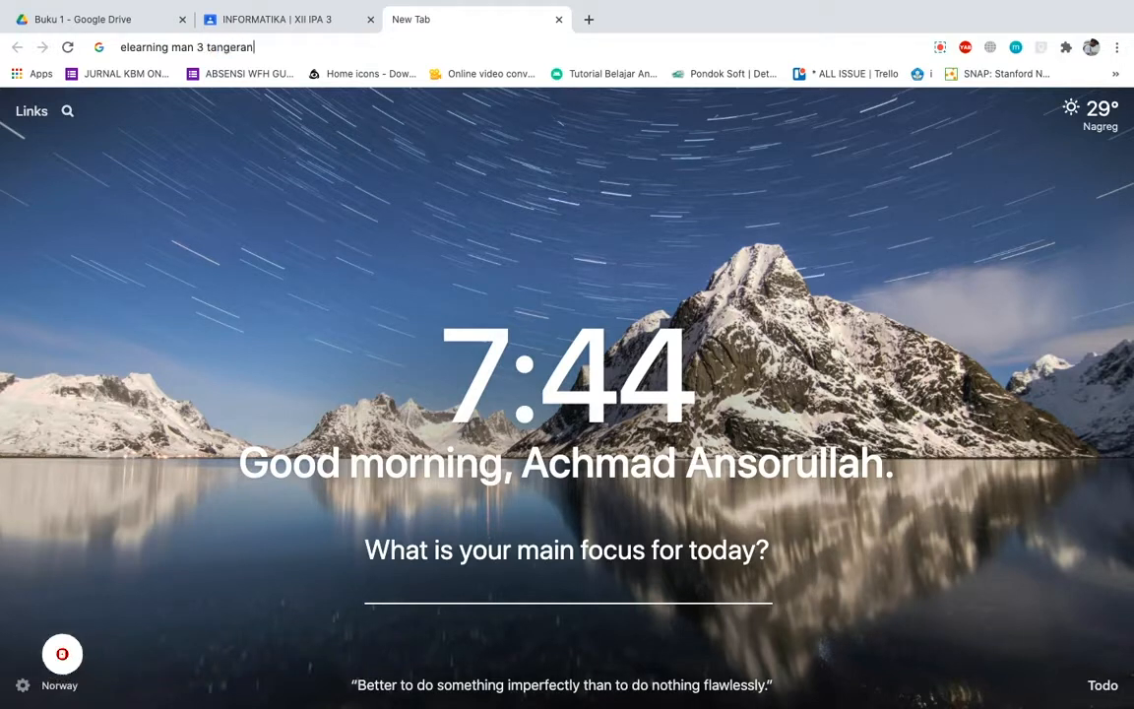
{"action": "type", "text": "g"}
{"action": "key", "text": "Return"}
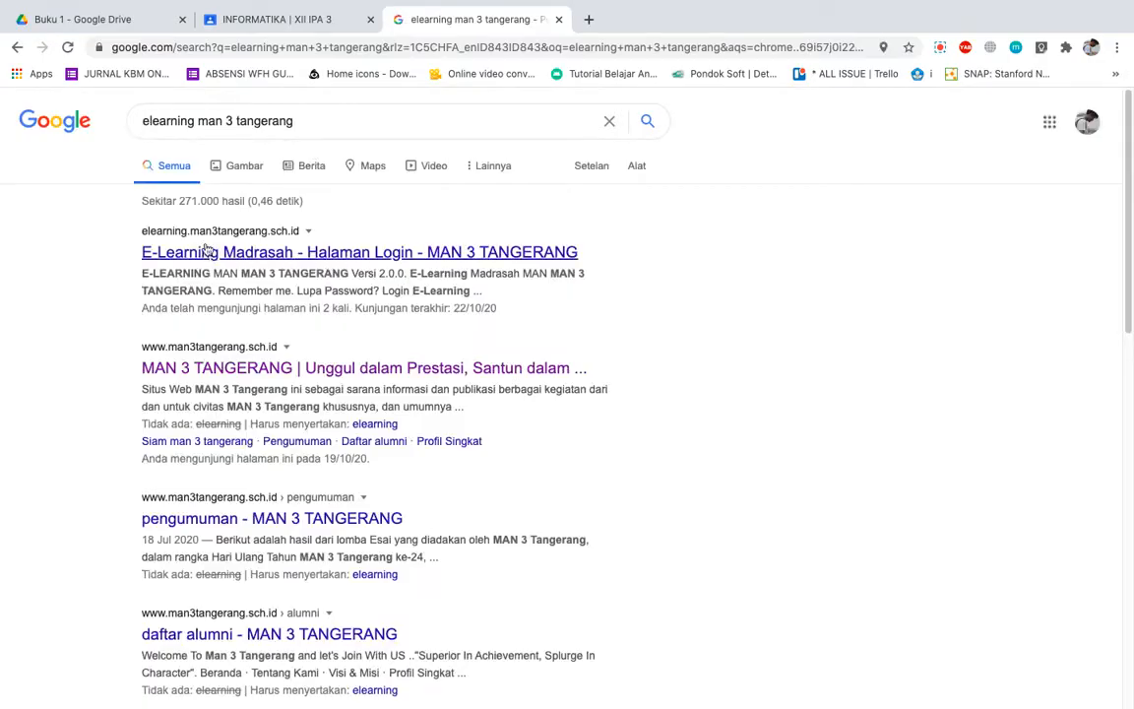
{"action": "left_click", "coordinate": [264, 254]}
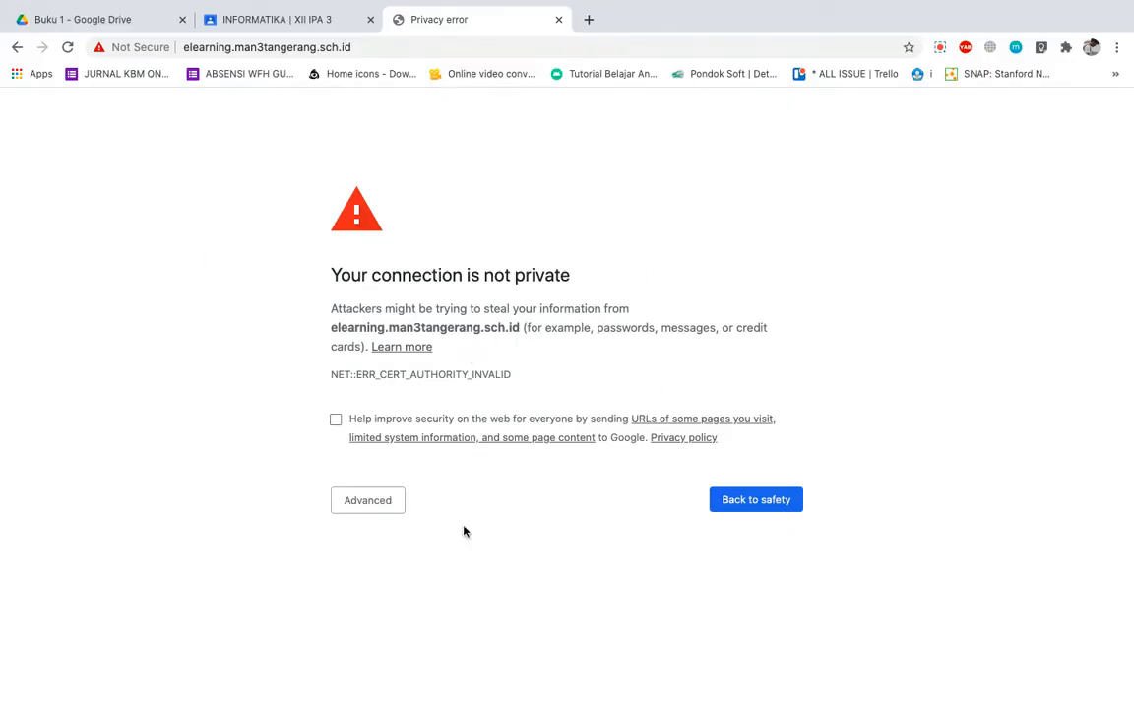
- Bypass the privacy warning and proceed to the elearning.man3tangerang.sch.id site
{"action": "left_click", "coordinate": [368, 504]}
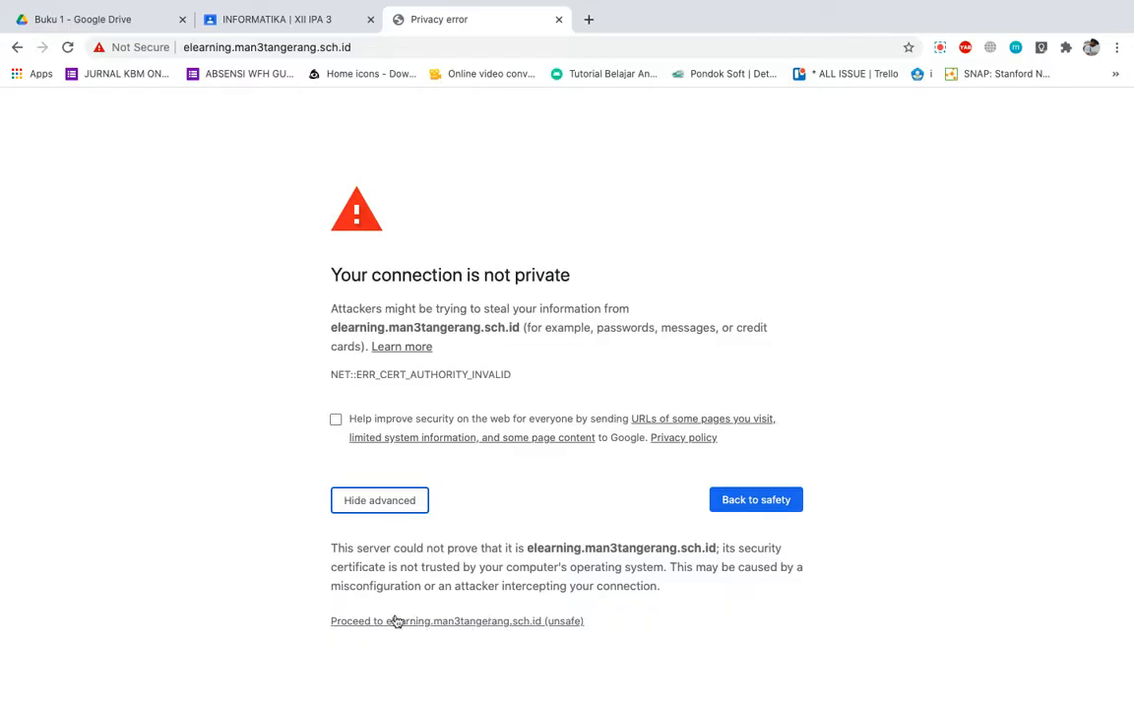
{"action": "left_click_drag", "start_coordinate": [323, 617], "coordinate": [377, 615]}
{"action": "left_click", "coordinate": [430, 611]}
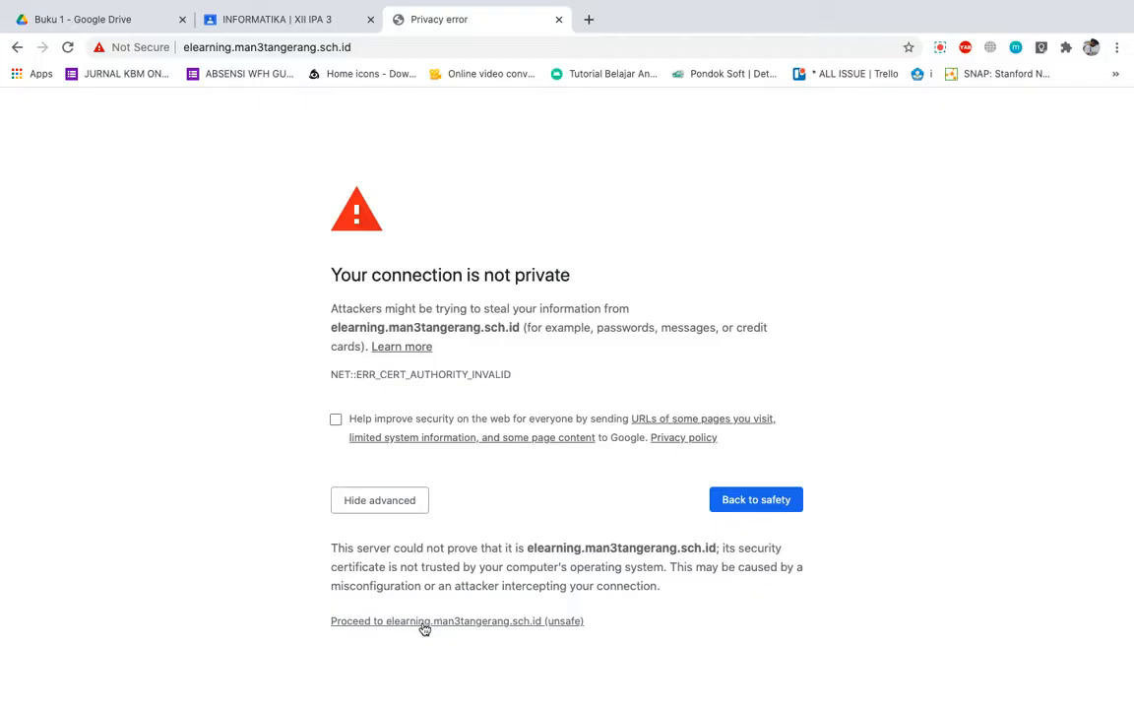
{"action": "left_click", "coordinate": [424, 622]}
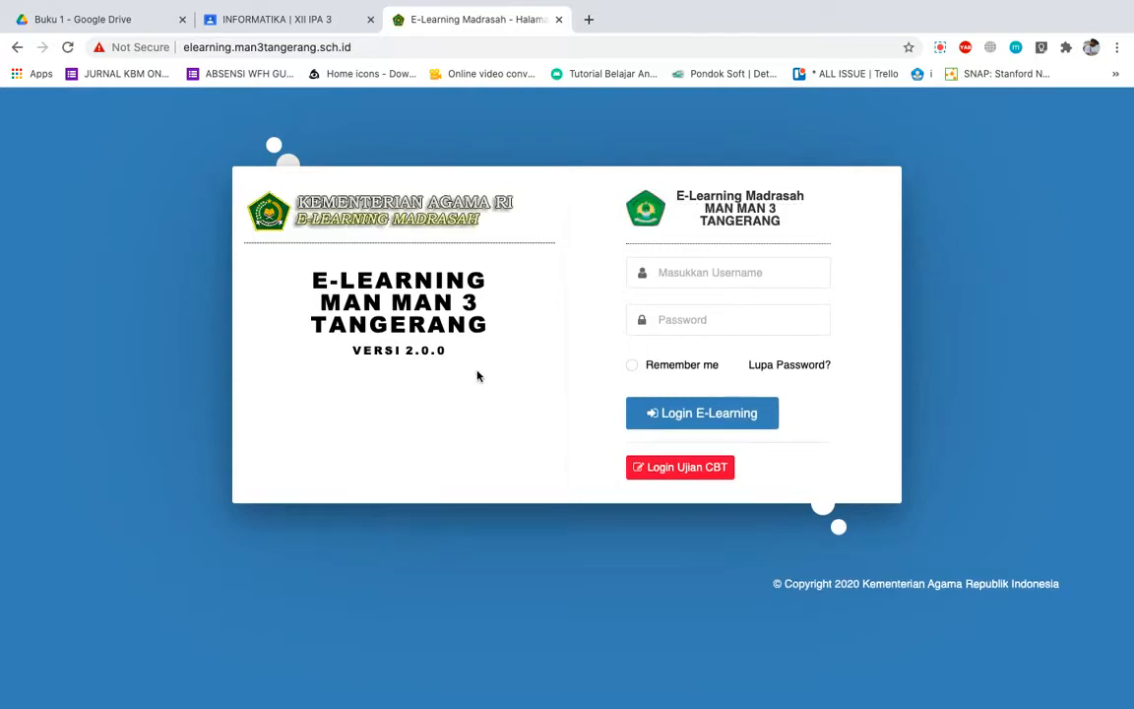
- Log in to E-Learning with the teacher's username and account password, with Remember me enabled, and skip the introductory tour
{"action": "left_click", "coordinate": [704, 270]}
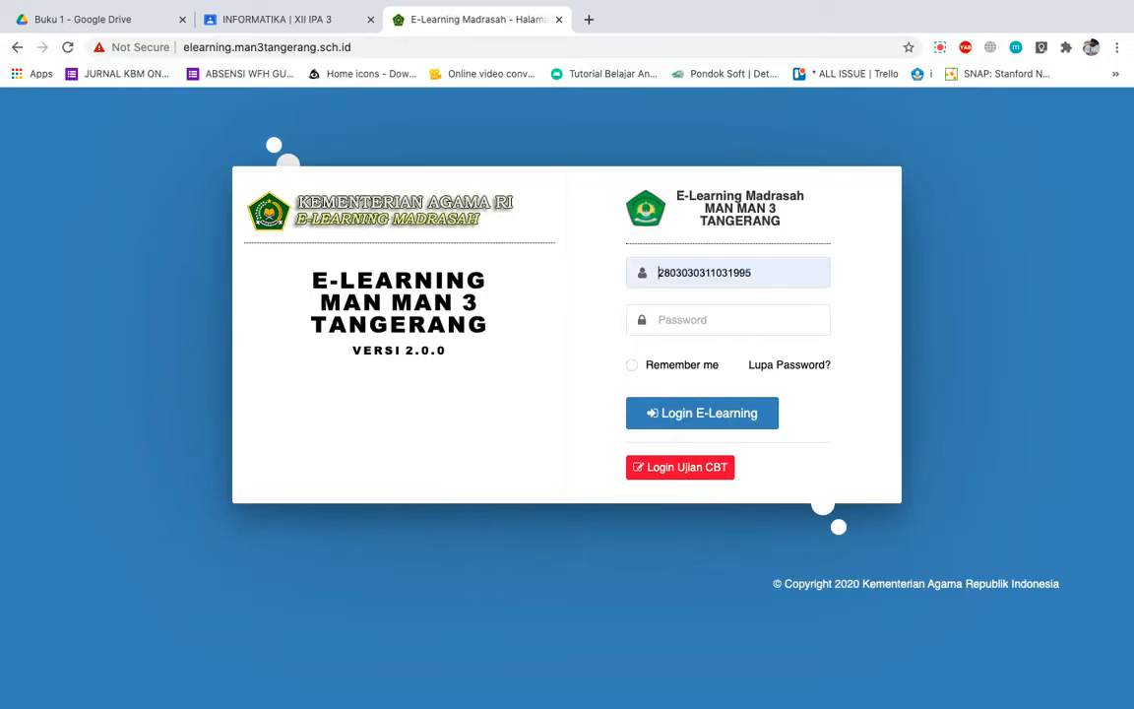
{"action": "left_click", "coordinate": [748, 424]}
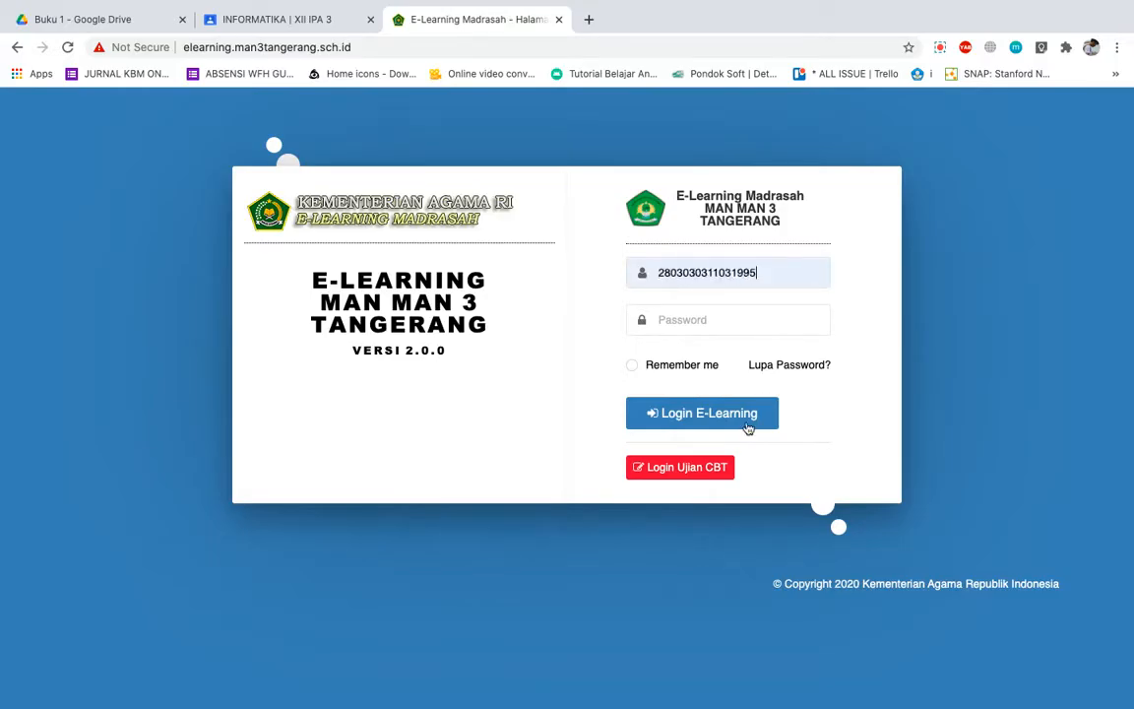
{"action": "left_click", "coordinate": [701, 324]}
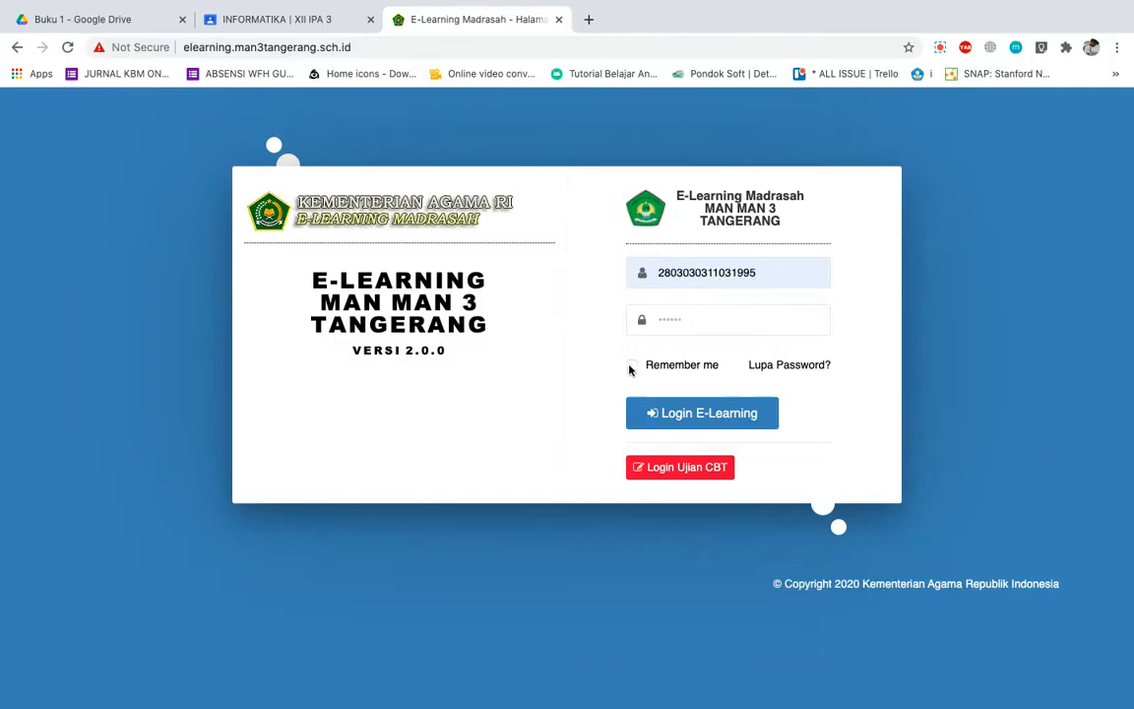
{"action": "left_click", "coordinate": [630, 365]}
{"action": "left_click", "coordinate": [687, 420]}
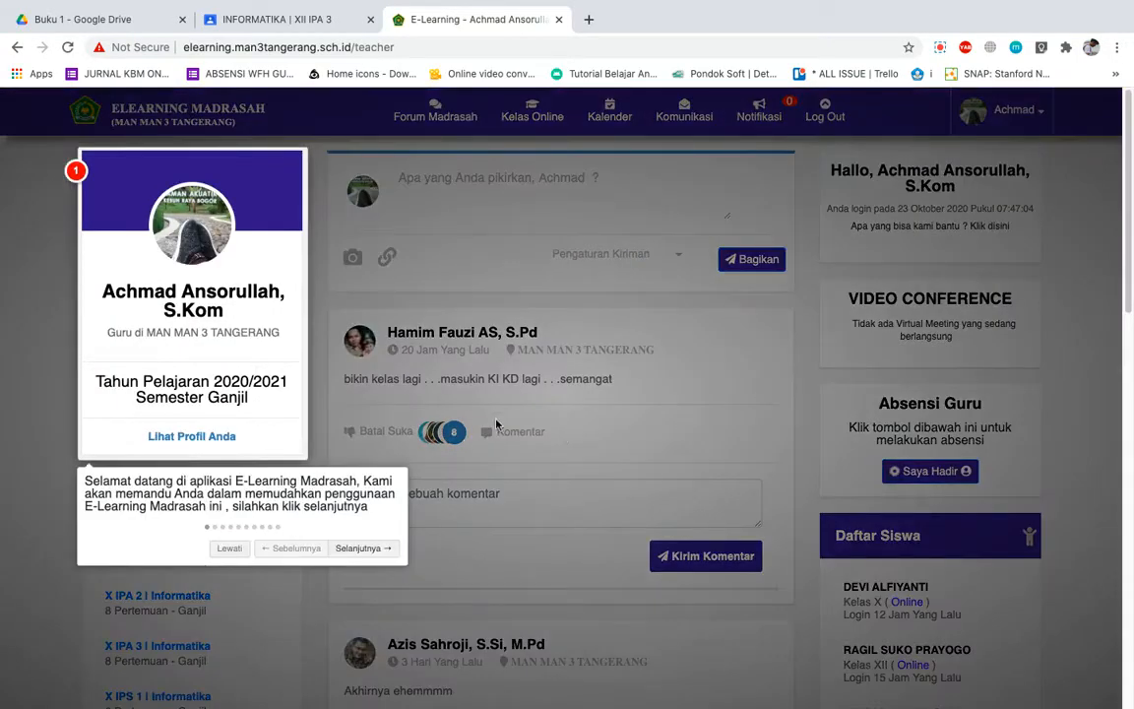
{"action": "left_click", "coordinate": [229, 548]}
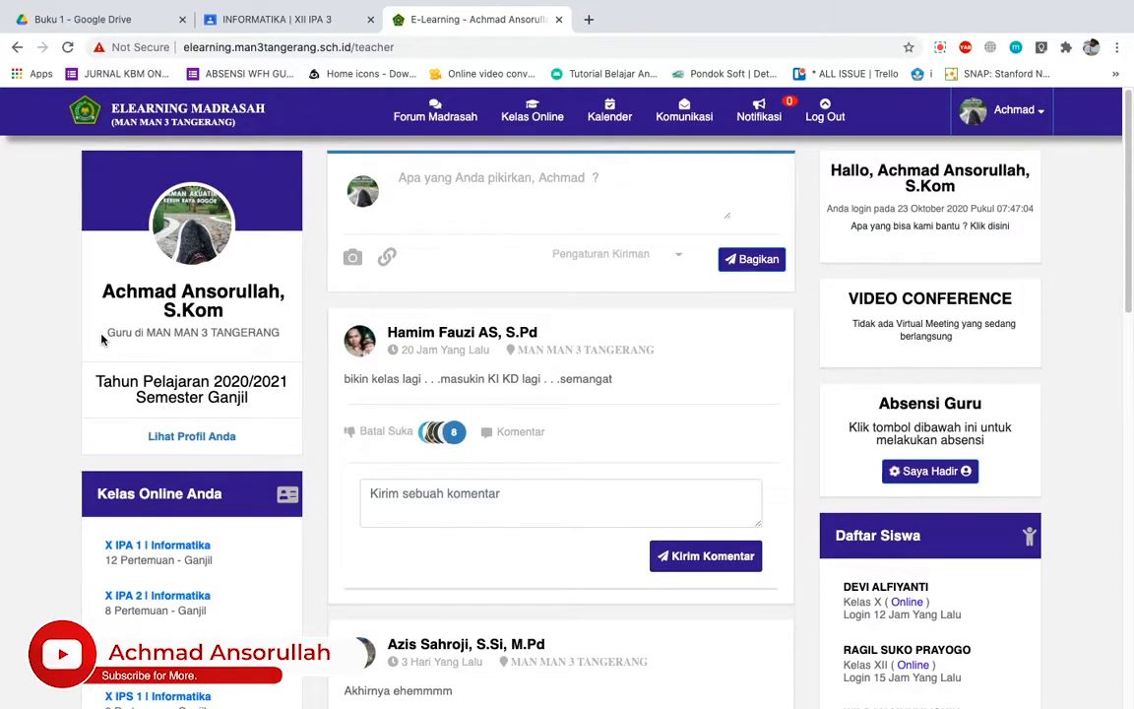
- Open the teacher's own profile page and look over the class list and personal information
{"action": "left_click", "coordinate": [185, 439]}
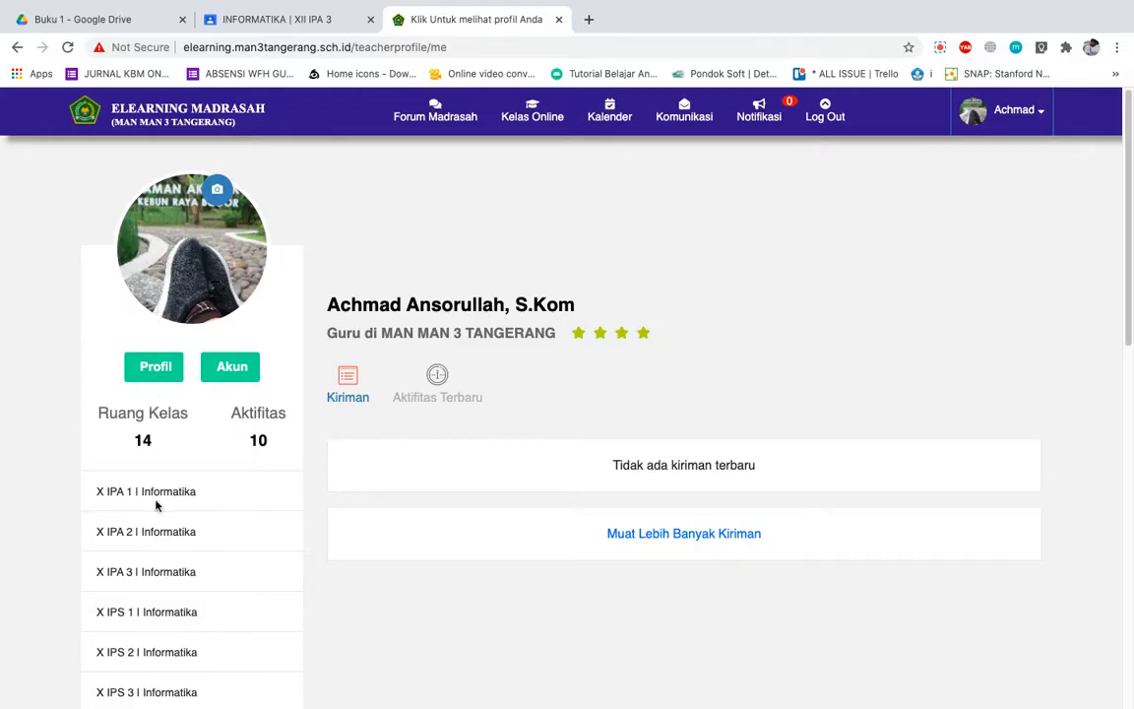
{"action": "scroll", "coordinate": [157, 497], "scroll_direction": "down", "scroll_amount": 3}
{"action": "scroll", "coordinate": [145, 519], "scroll_direction": "down", "scroll_amount": 5}
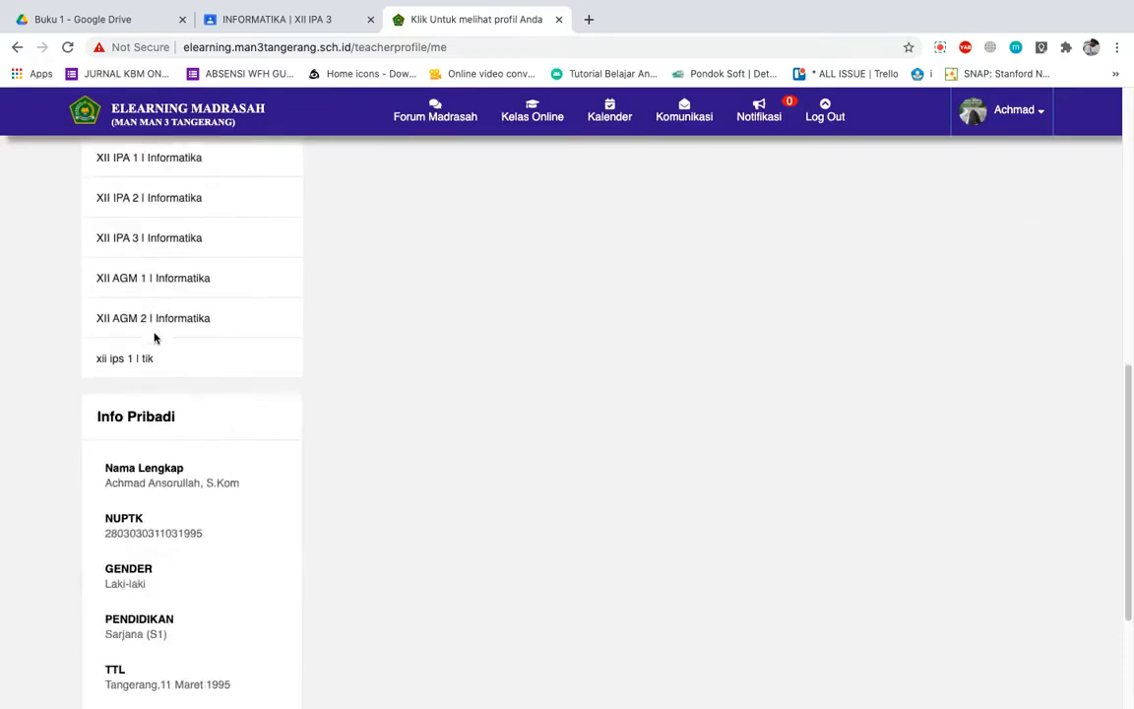
{"action": "scroll", "coordinate": [171, 343], "scroll_direction": "up", "scroll_amount": 8}
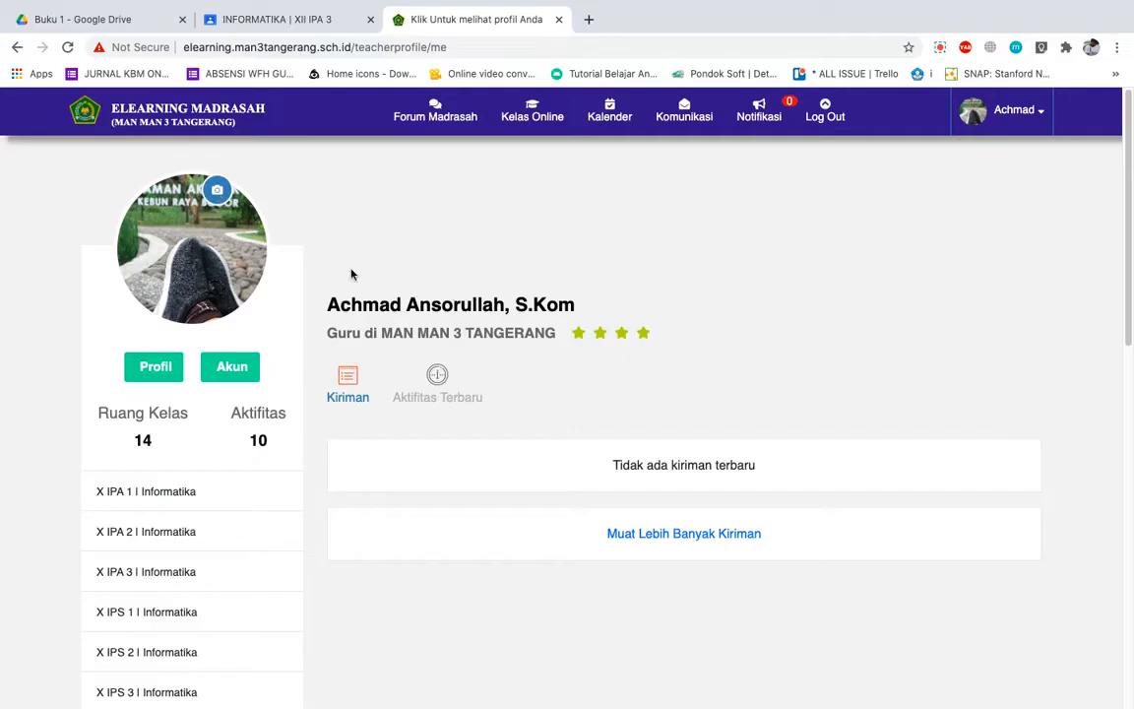
{"action": "left_click", "coordinate": [217, 190]}
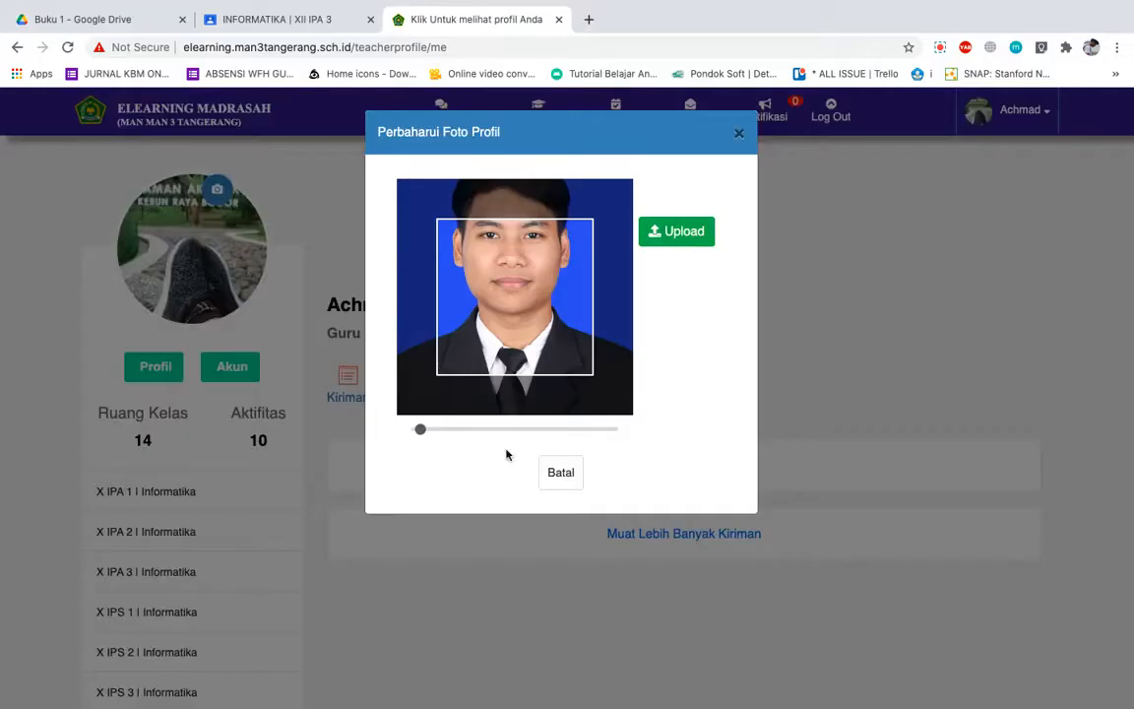
{"action": "left_click_drag", "start_coordinate": [420, 430], "coordinate": [399, 434]}
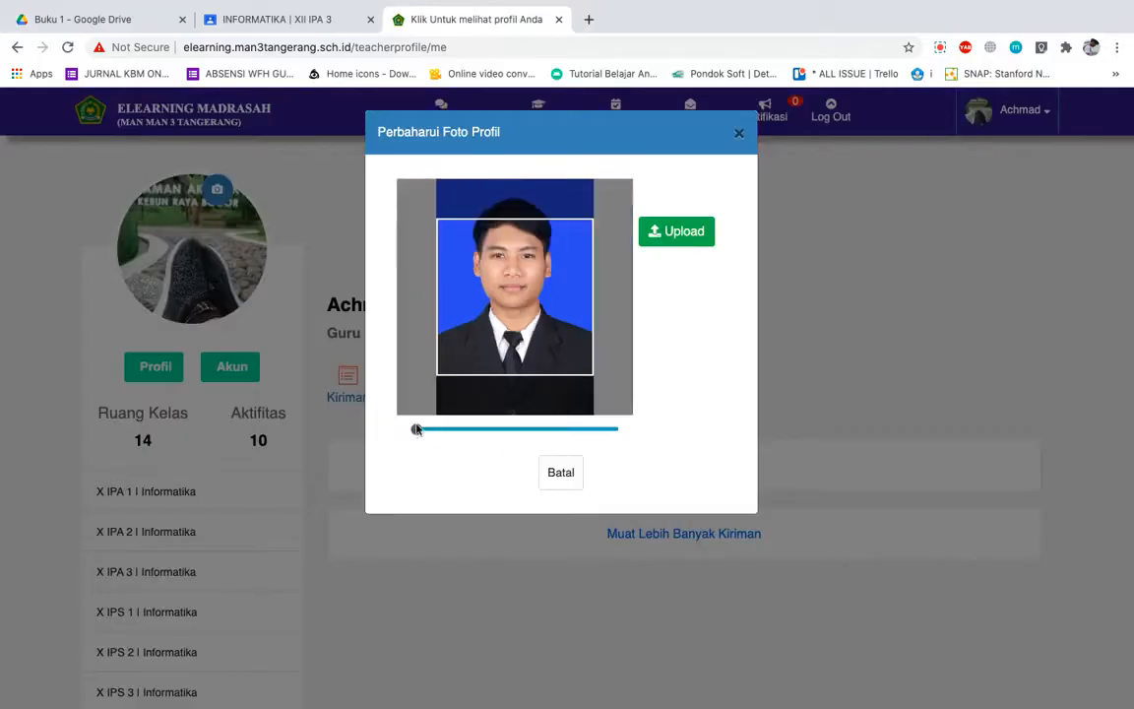
{"action": "left_click_drag", "start_coordinate": [539, 293], "coordinate": [538, 332]}
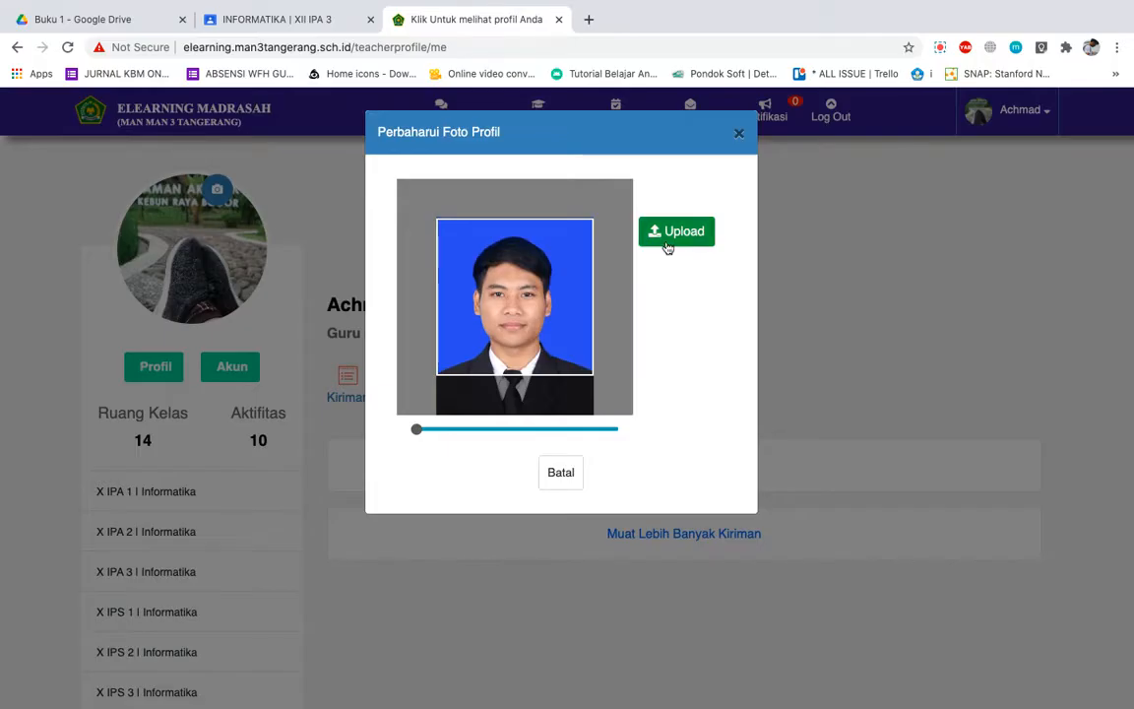
{"action": "left_click", "coordinate": [558, 477]}
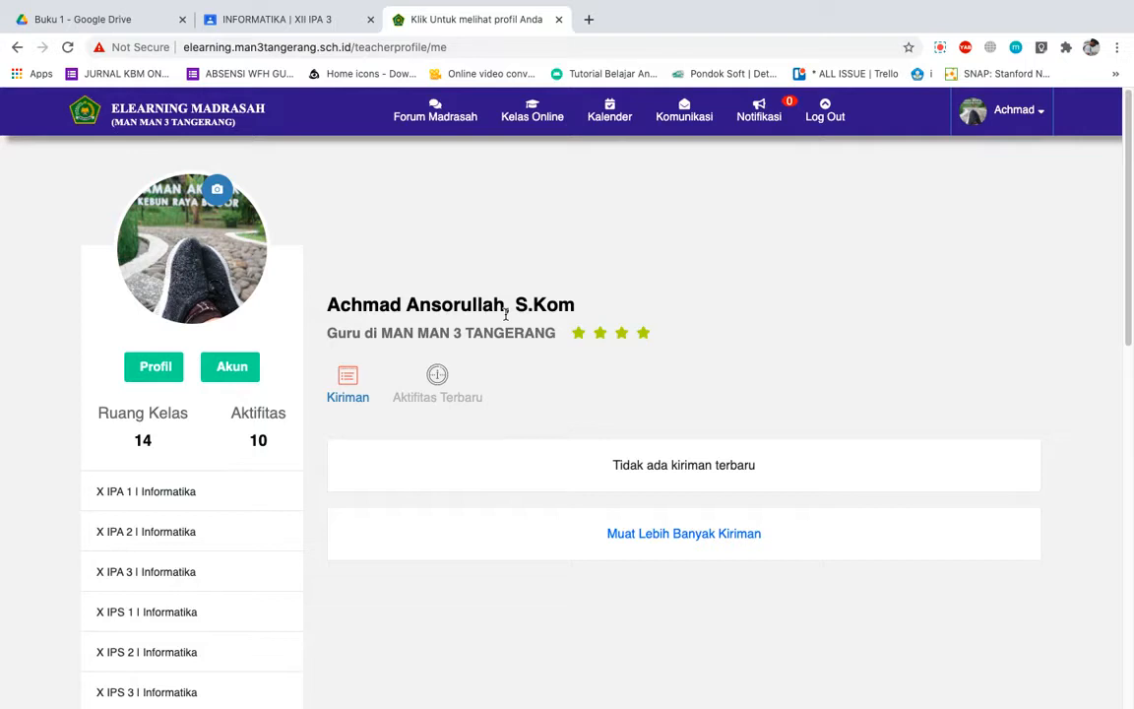
- Start a new online class for grade Kelas XI and assign it to the student group XI.MIPA.4
{"action": "mouse_move", "coordinate": [531, 119]}
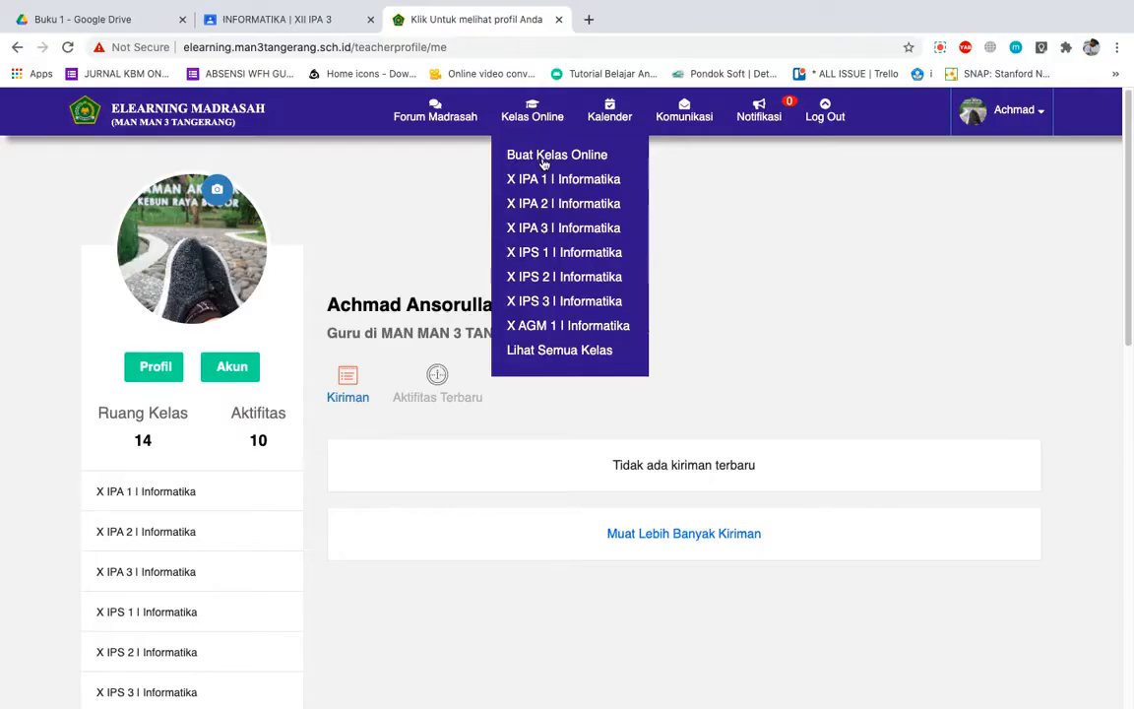
{"action": "left_click", "coordinate": [540, 154]}
{"action": "left_click", "coordinate": [574, 183]}
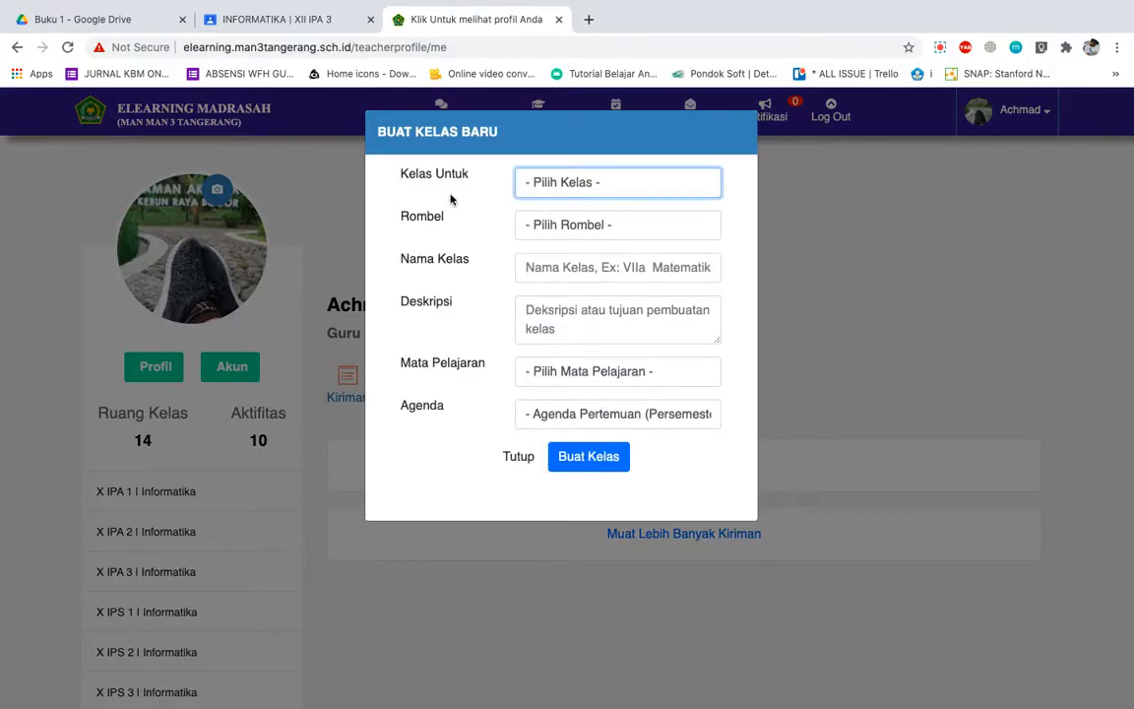
{"action": "left_click", "coordinate": [596, 221]}
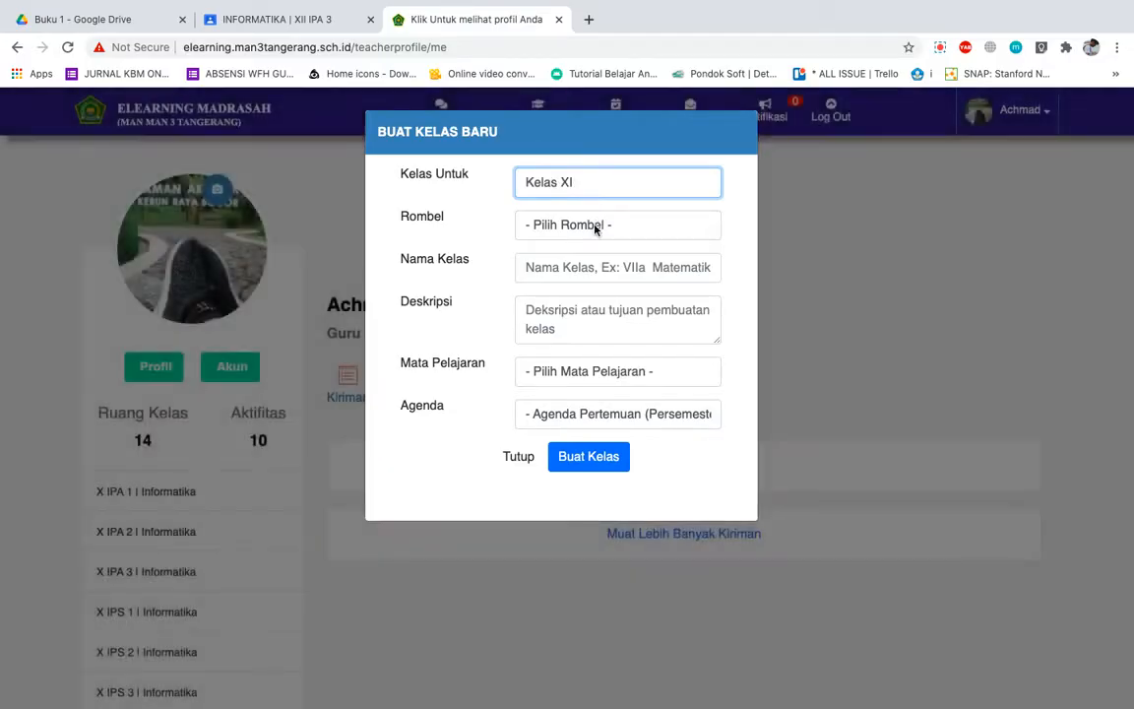
{"action": "left_click", "coordinate": [600, 230]}
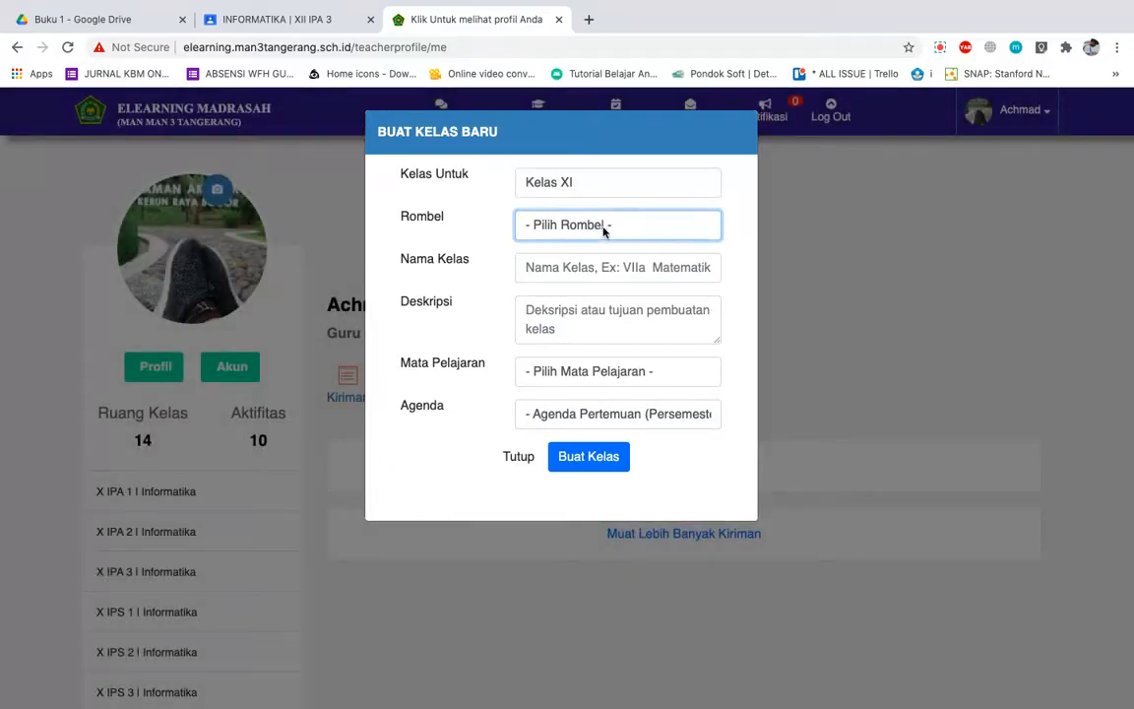
{"action": "left_click", "coordinate": [576, 389]}
- Name the new class "INFORMATIKA | XI IPA 4" and describe it as "Tempat berbagi materi, diskusi, dan proses penilaian"
{"action": "left_click", "coordinate": [579, 275]}
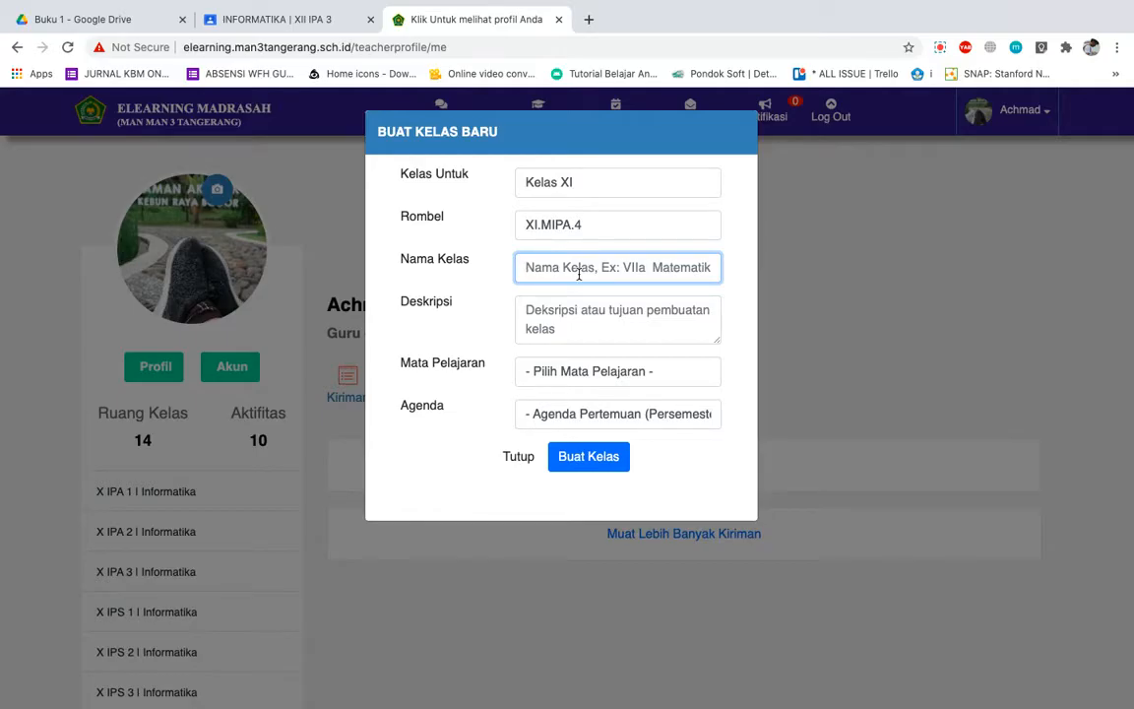
{"action": "type", "text": "I"}
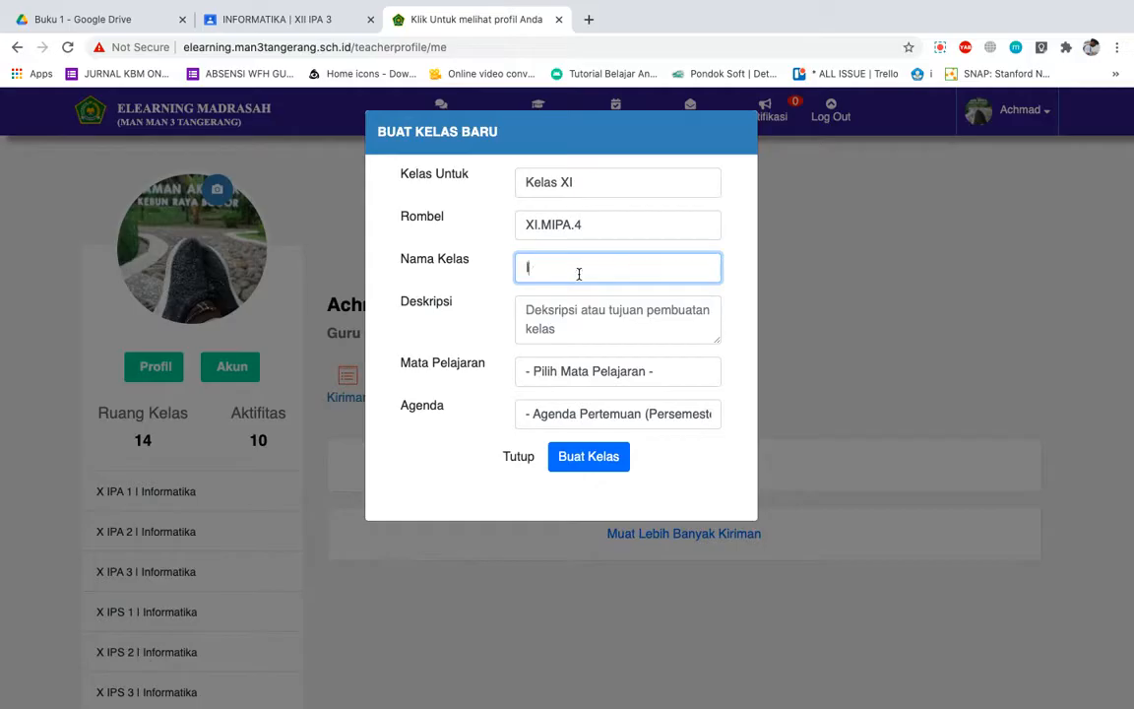
{"action": "type", "text": "NFORMATIKA |"}
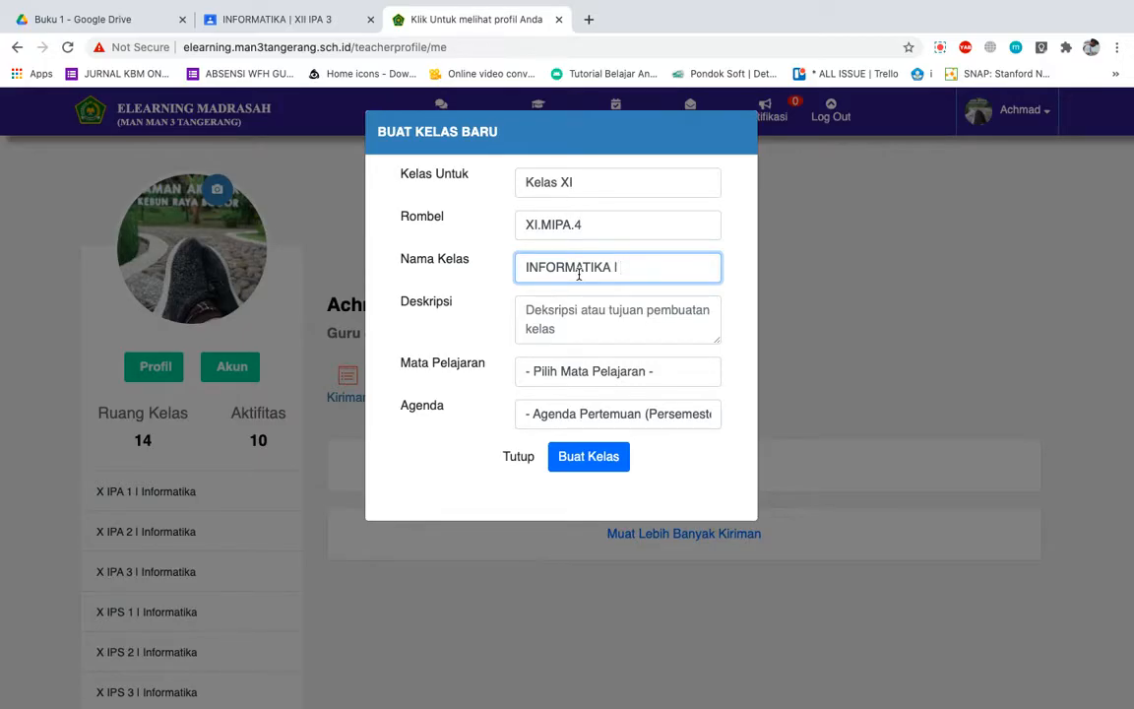
{"action": "type", "text": "XI IPA 4"}
{"action": "left_click", "coordinate": [576, 313]}
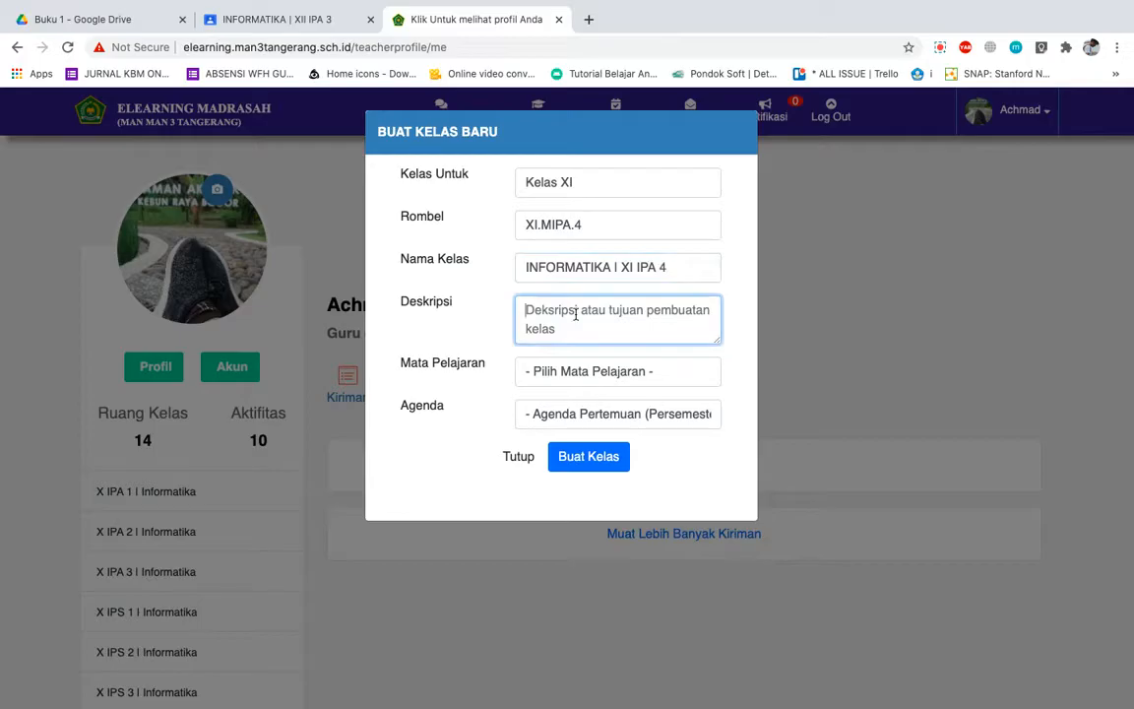
{"action": "type", "text": "Tempat be"}
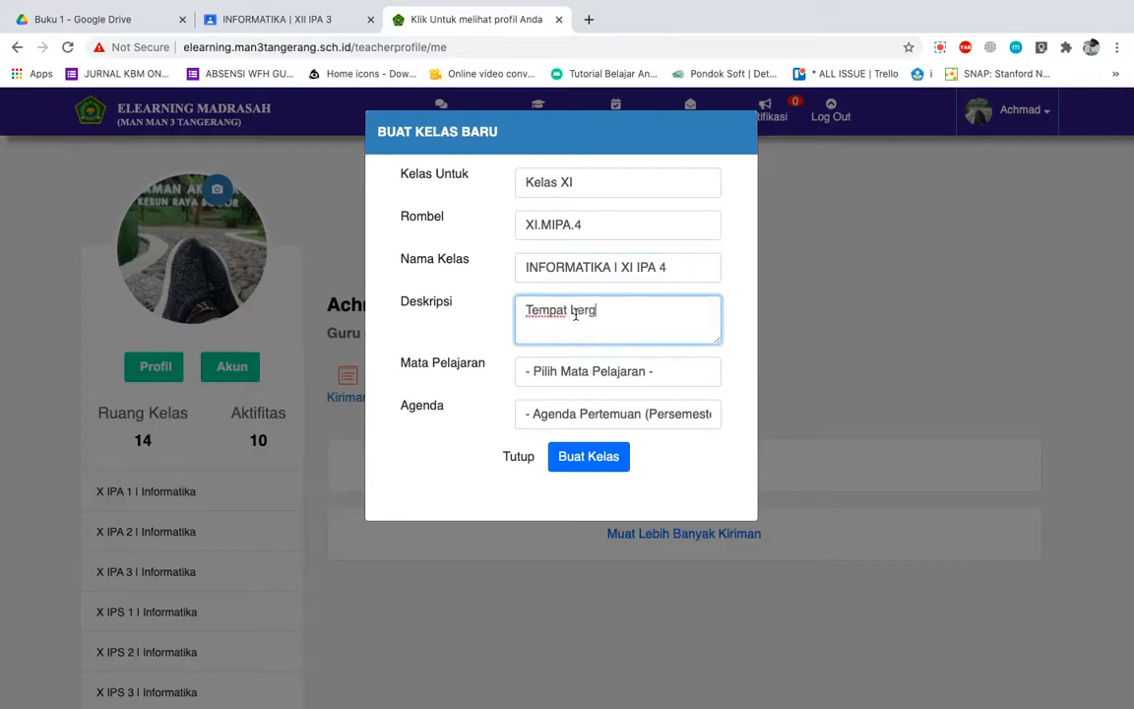
{"action": "type", "text": "rbagi materi, "}
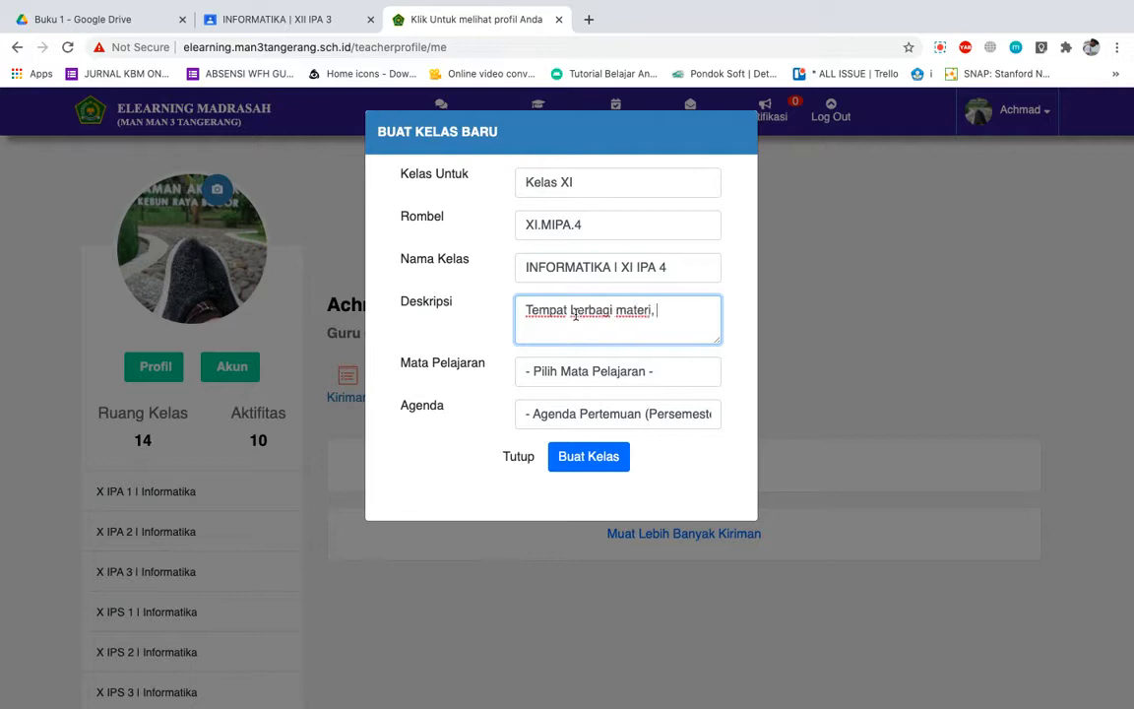
{"action": "type", "text": "diskusi, dan proses penilaian"}
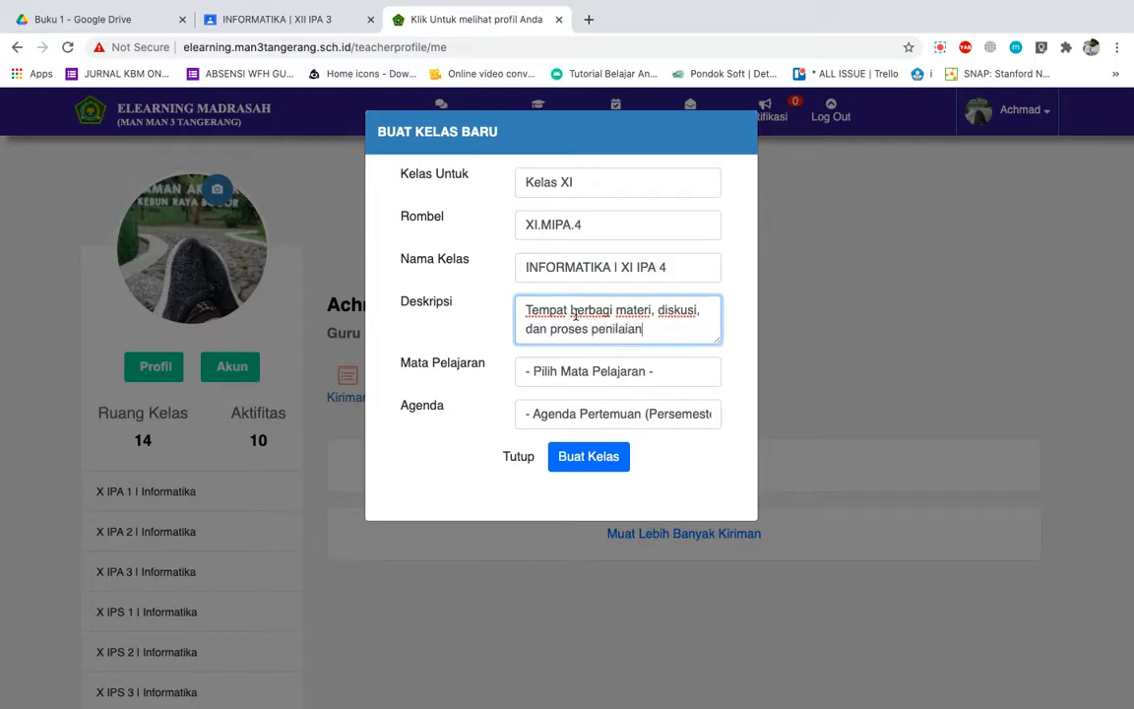
- Set the subject to TIK and the meeting agenda to 12, and create the class
{"action": "key", "text": "Tab"}
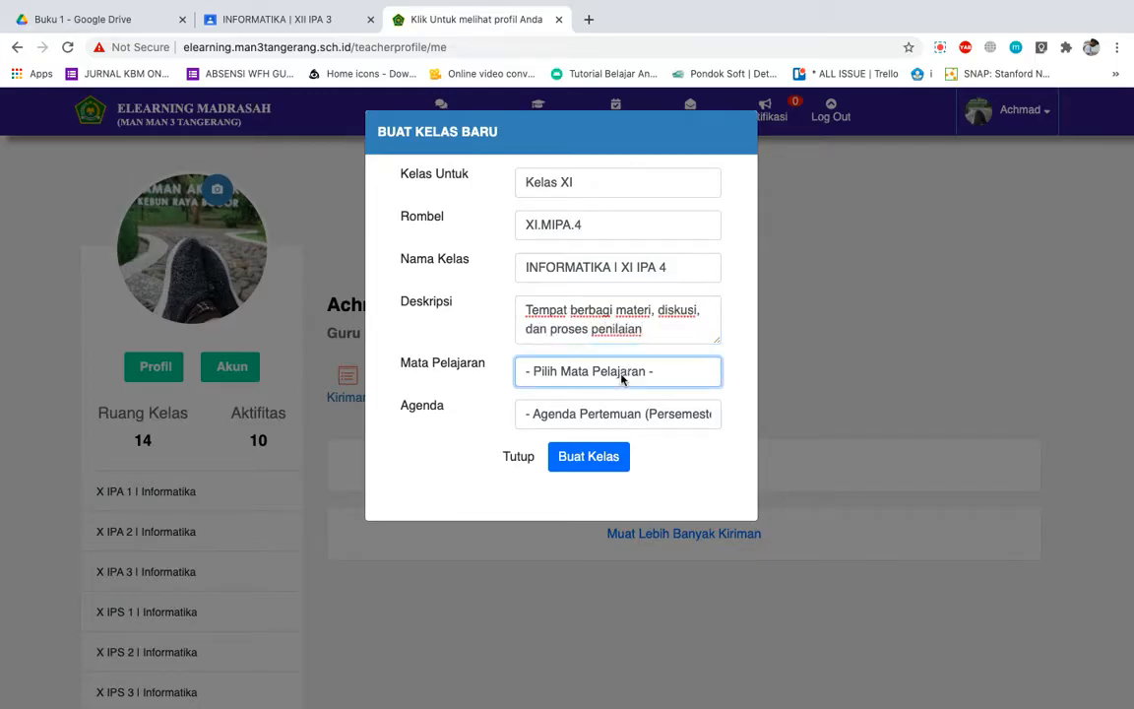
{"action": "left_click", "coordinate": [536, 511]}
{"action": "left_click", "coordinate": [565, 421]}
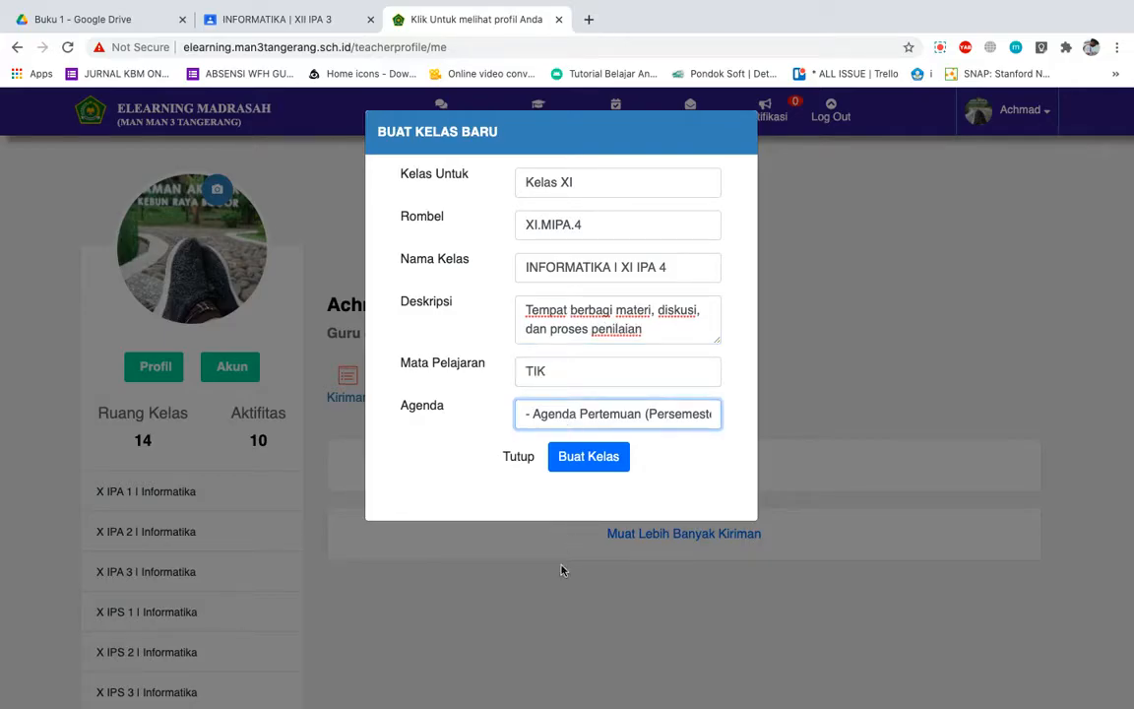
{"action": "left_click", "coordinate": [545, 622]}
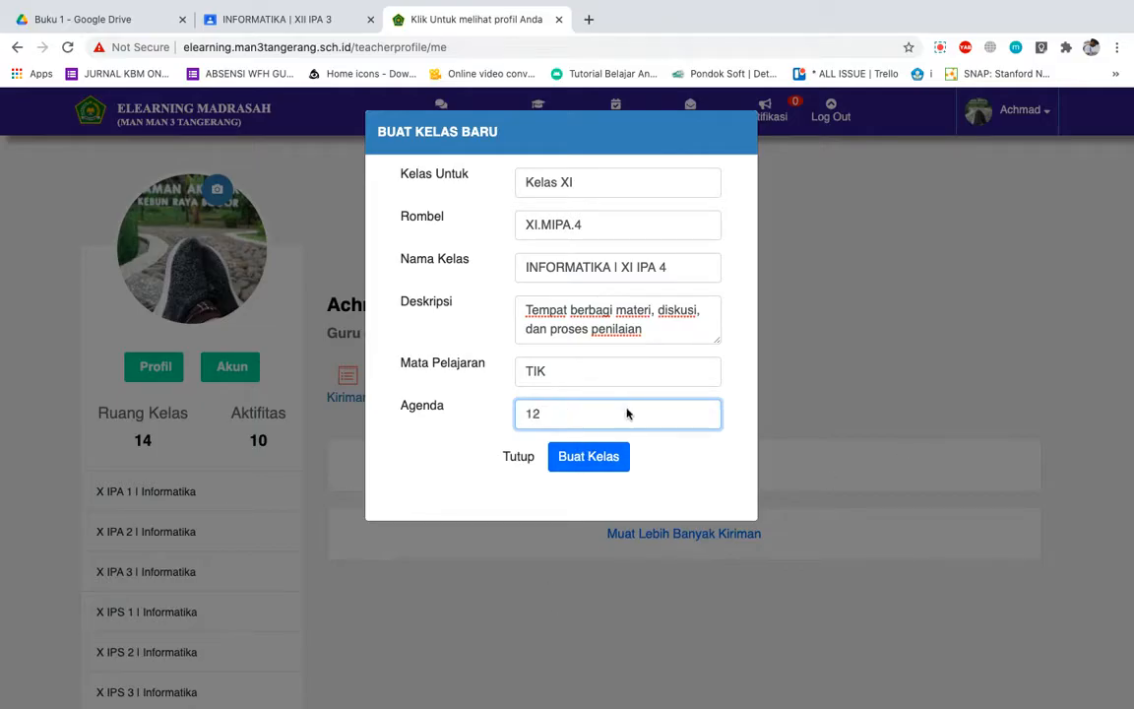
{"action": "left_click", "coordinate": [588, 456]}
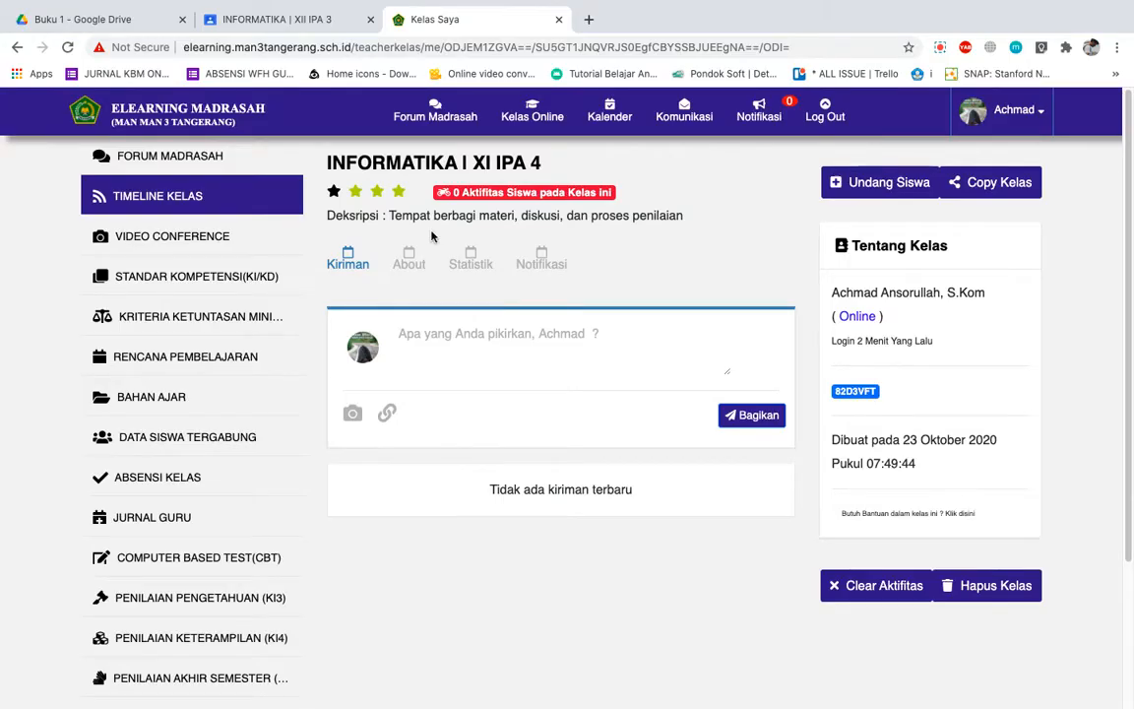
- Open the student invitation list for INFORMATIKA | XI IPA 4, show 50 entries per page and look through the listed students
{"action": "left_click", "coordinate": [870, 185]}
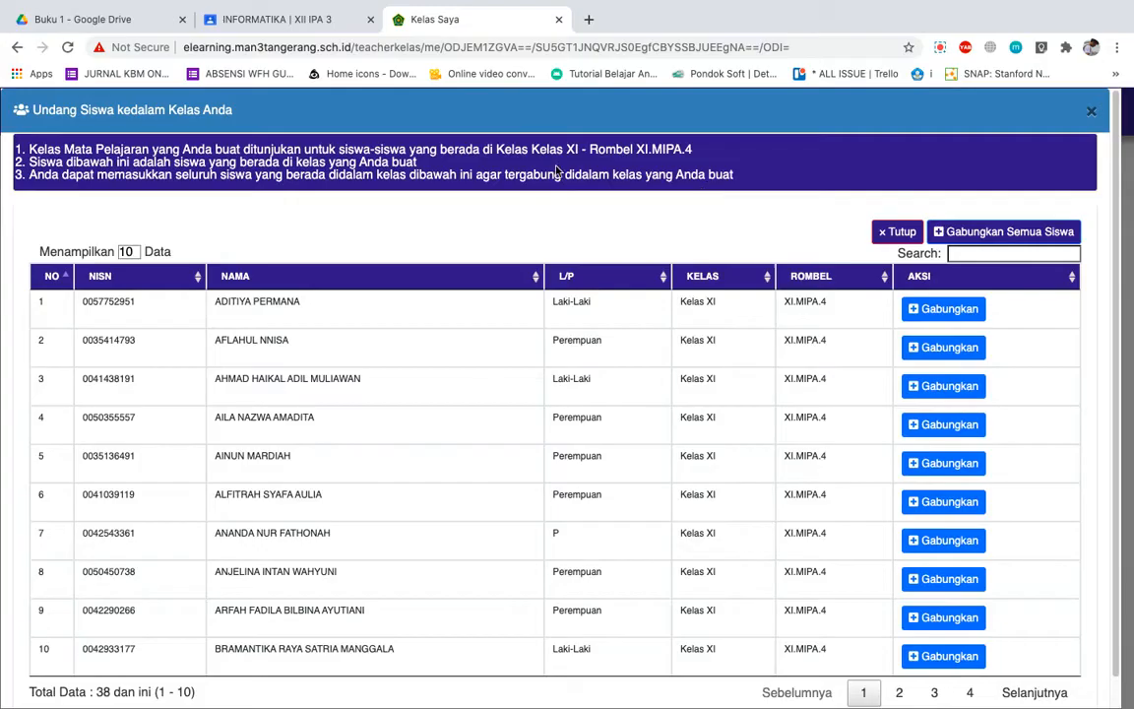
{"action": "left_click_drag", "start_coordinate": [600, 149], "coordinate": [691, 149]}
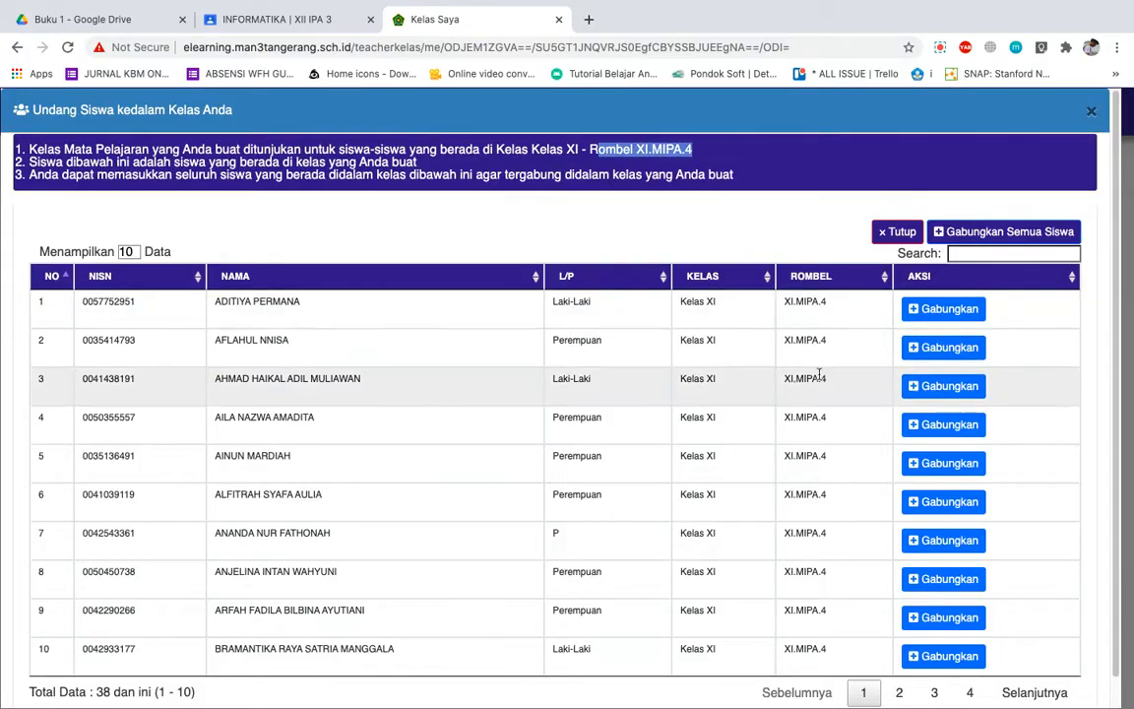
{"action": "scroll", "coordinate": [795, 387], "scroll_direction": "down", "scroll_amount": 1}
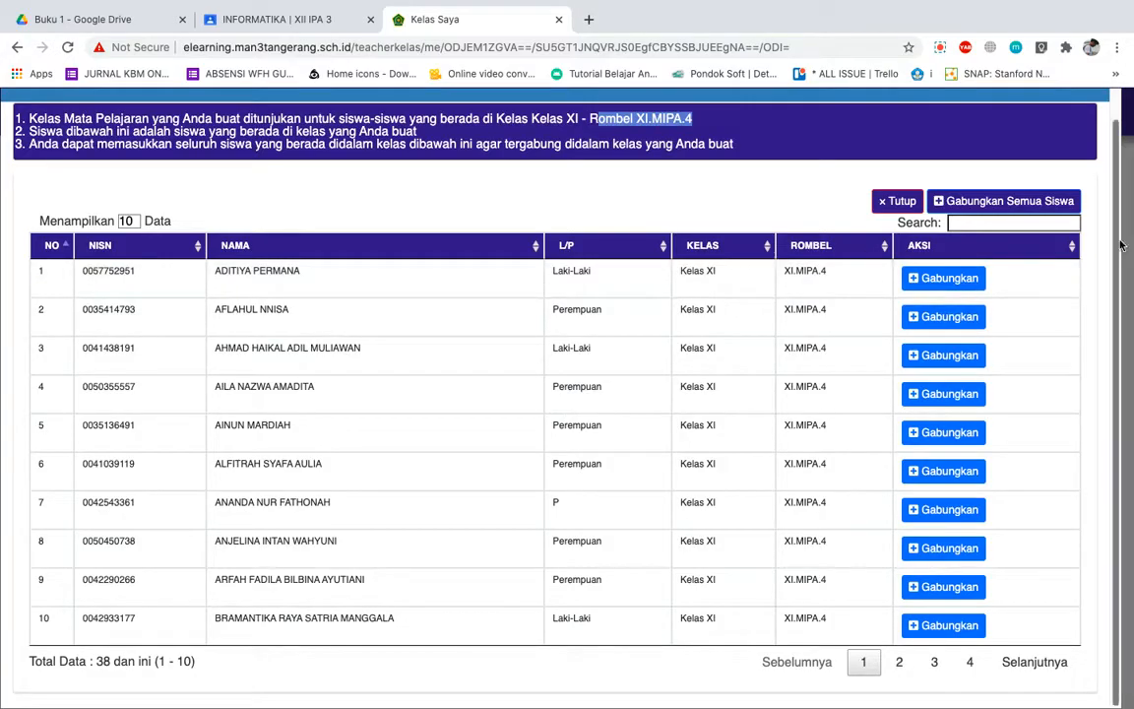
{"action": "left_click", "coordinate": [131, 223]}
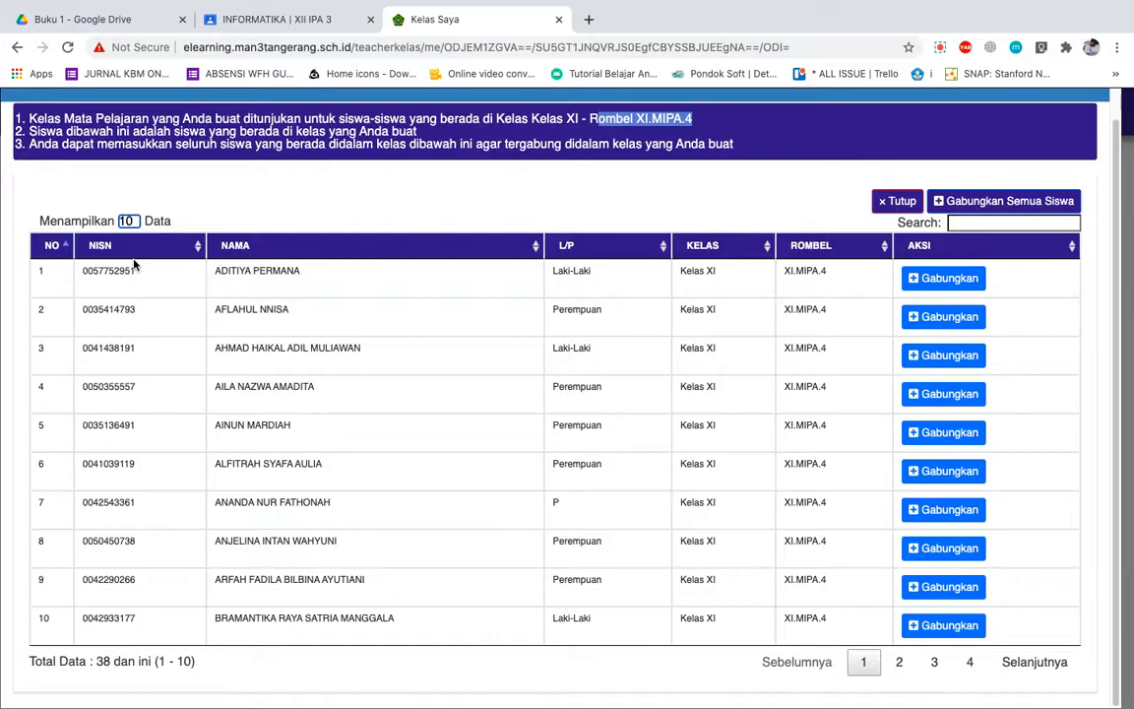
{"action": "left_click", "coordinate": [134, 264]}
{"action": "scroll", "coordinate": [281, 363], "scroll_direction": "down", "scroll_amount": 8}
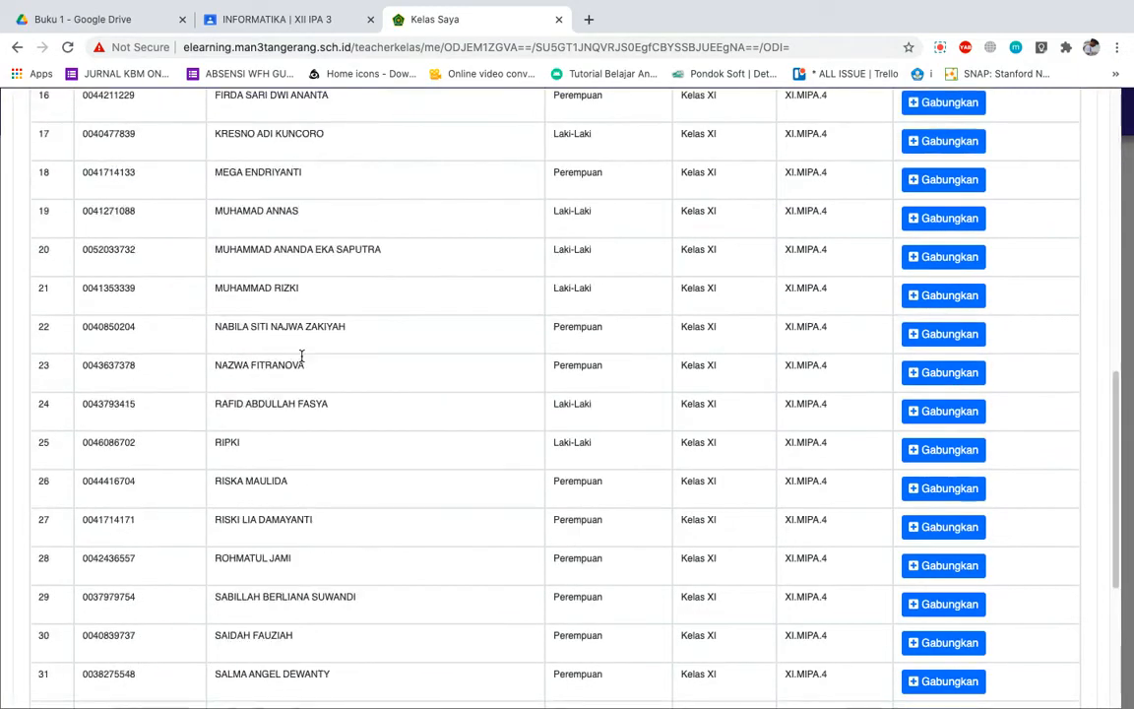
{"action": "scroll", "coordinate": [302, 354], "scroll_direction": "down", "scroll_amount": 5}
{"action": "scroll", "coordinate": [298, 380], "scroll_direction": "up", "scroll_amount": 15}
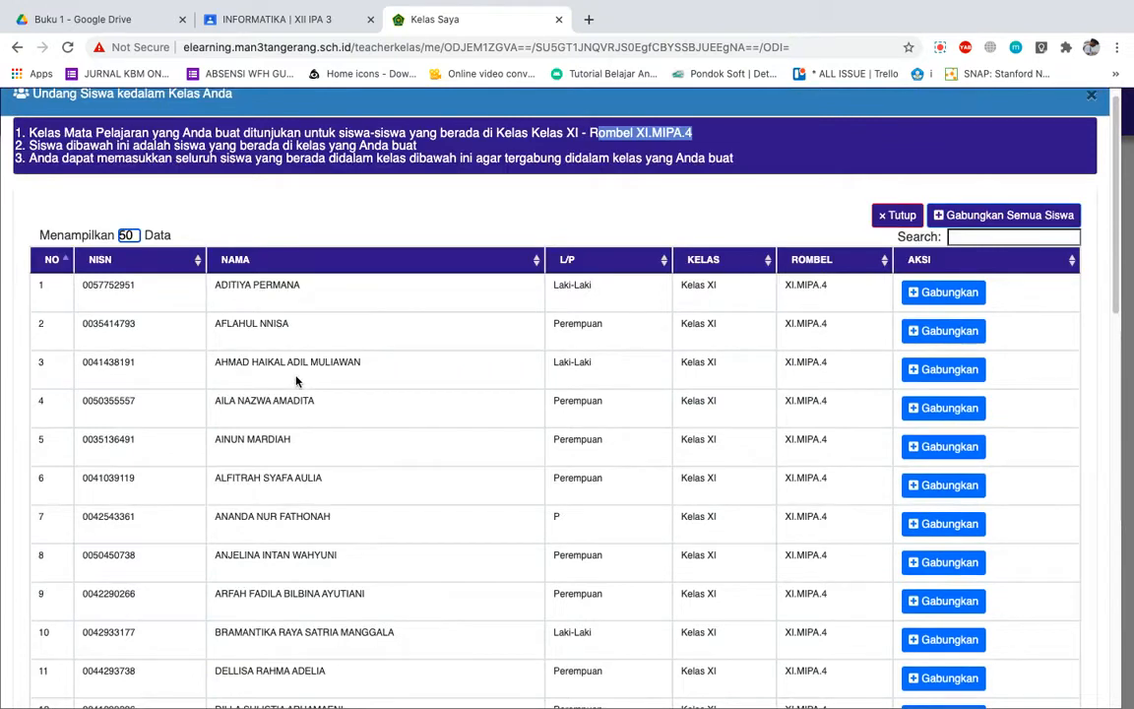
- Add all listed students to the class at once, confirm the request and close the invitation list
{"action": "left_click", "coordinate": [1019, 214]}
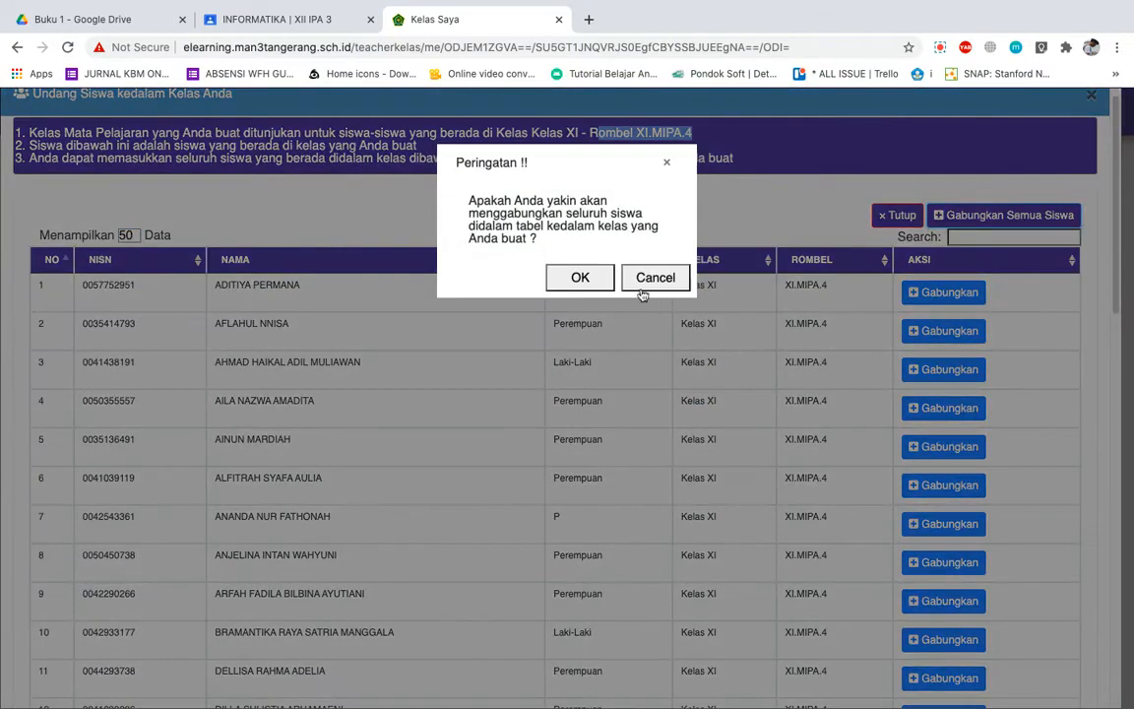
{"action": "left_click", "coordinate": [562, 277]}
{"action": "left_click", "coordinate": [656, 246]}
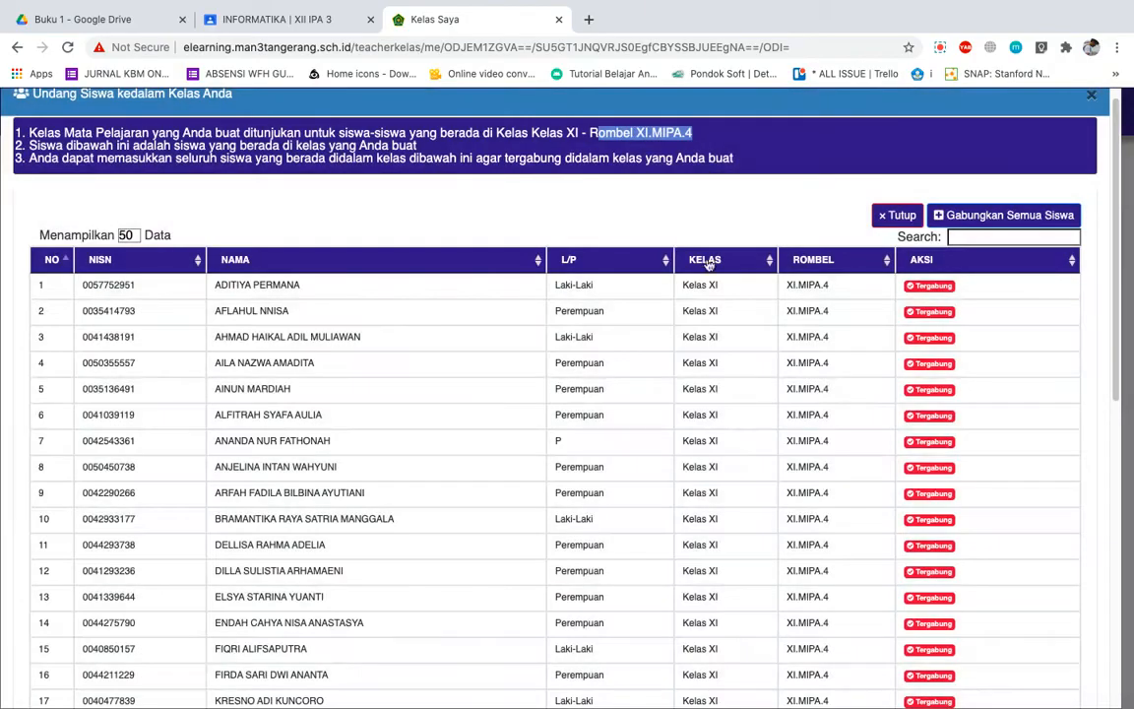
{"action": "left_click", "coordinate": [1091, 99]}
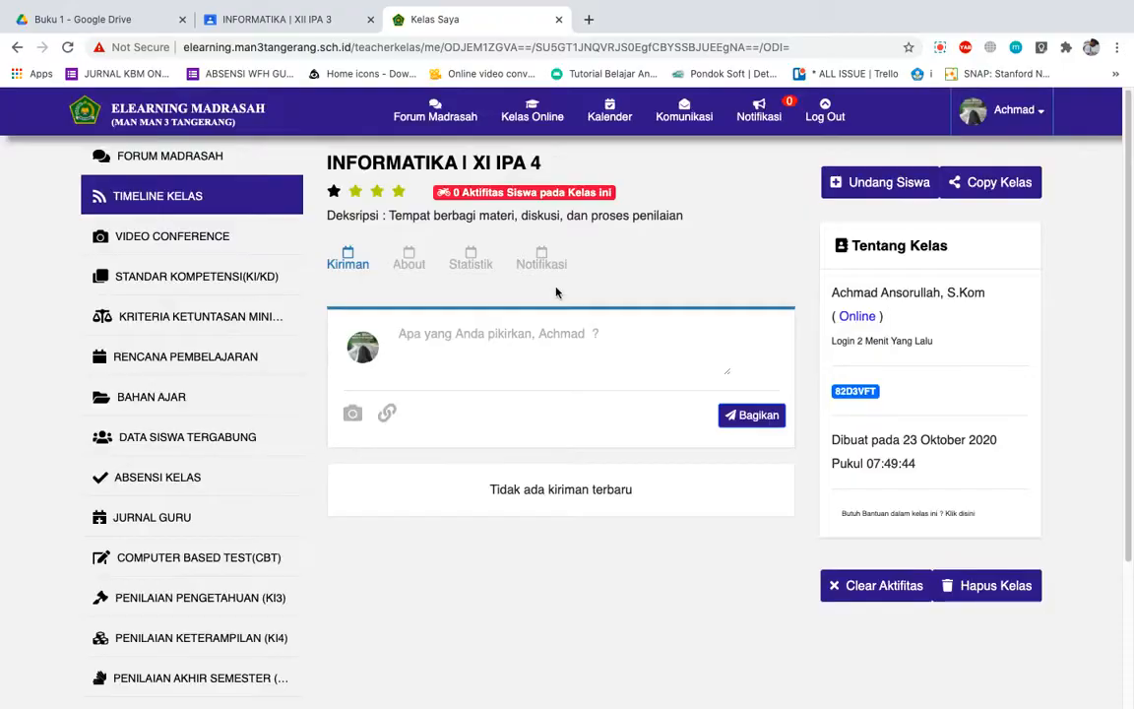
- Open the joined-students data of the INFORMATIKA | XI IPA 4 class and look through the list
{"action": "left_click", "coordinate": [157, 443]}
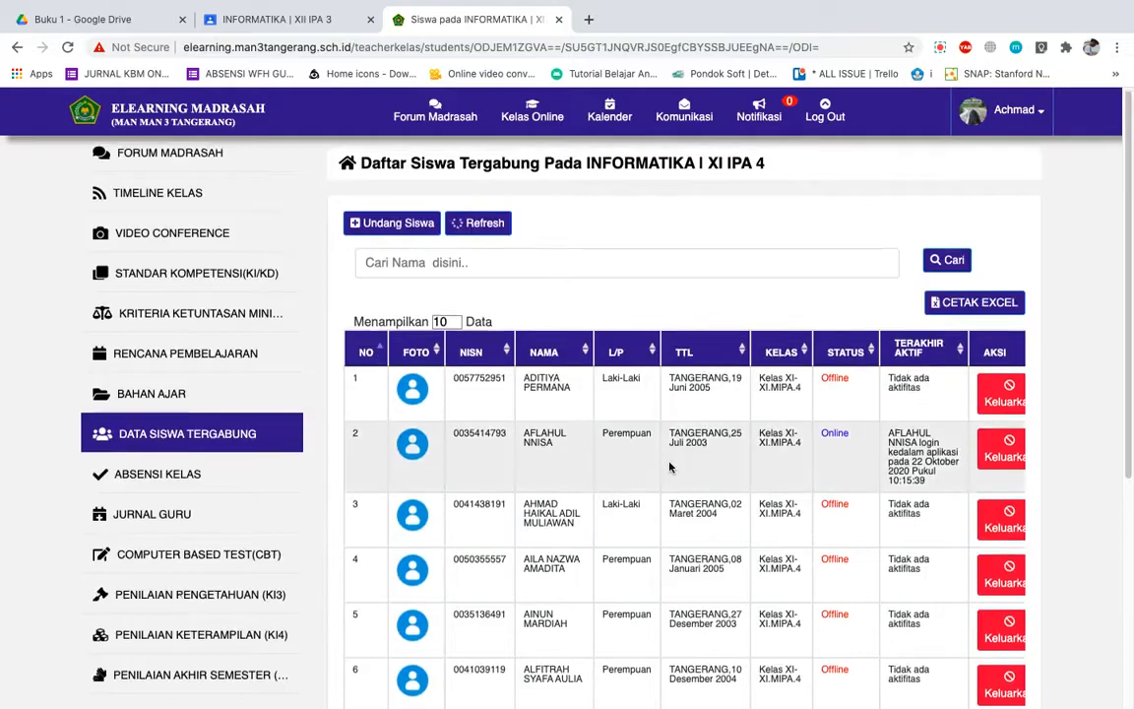
{"action": "scroll", "coordinate": [601, 414], "scroll_direction": "down", "scroll_amount": 5}
{"action": "scroll", "coordinate": [671, 433], "scroll_direction": "up", "scroll_amount": 5}
{"action": "scroll", "coordinate": [492, 450], "scroll_direction": "down", "scroll_amount": 3}
{"action": "scroll", "coordinate": [492, 450], "scroll_direction": "down", "scroll_amount": 2}
{"action": "scroll", "coordinate": [492, 449], "scroll_direction": "up", "scroll_amount": 5}
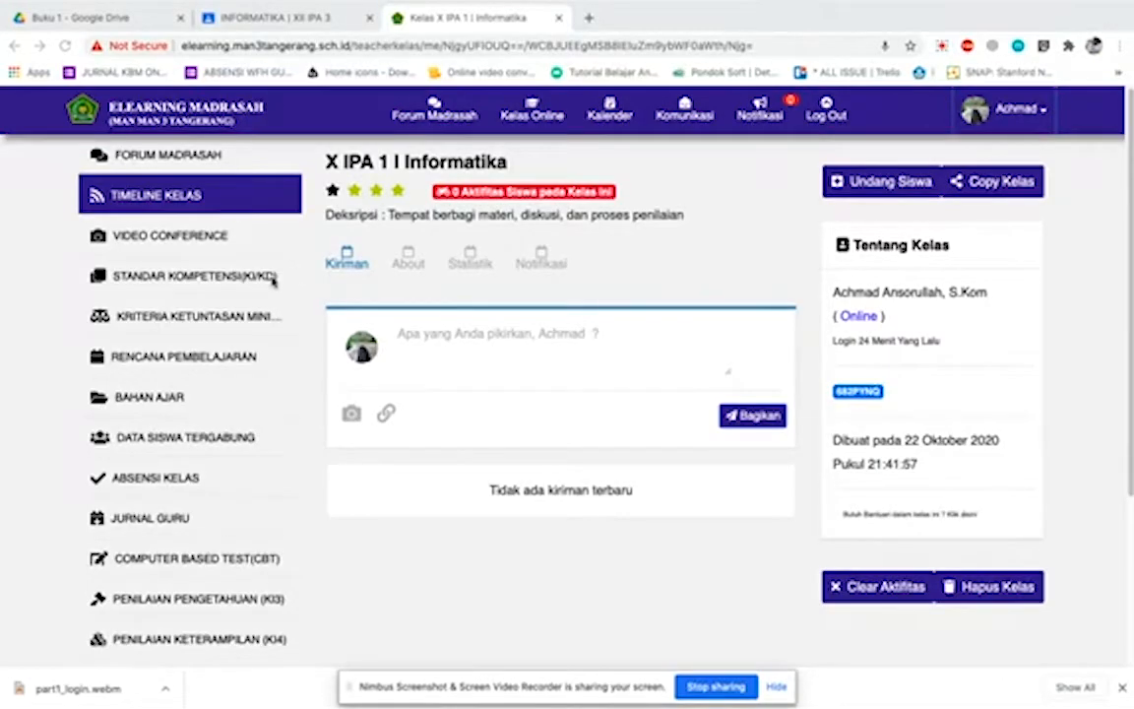
- Open the KI/KD competency standards of the X IPA 1 | Informatika class and enter order number 1 for 3 - Pengetahuan
{"action": "left_click", "coordinate": [163, 279]}
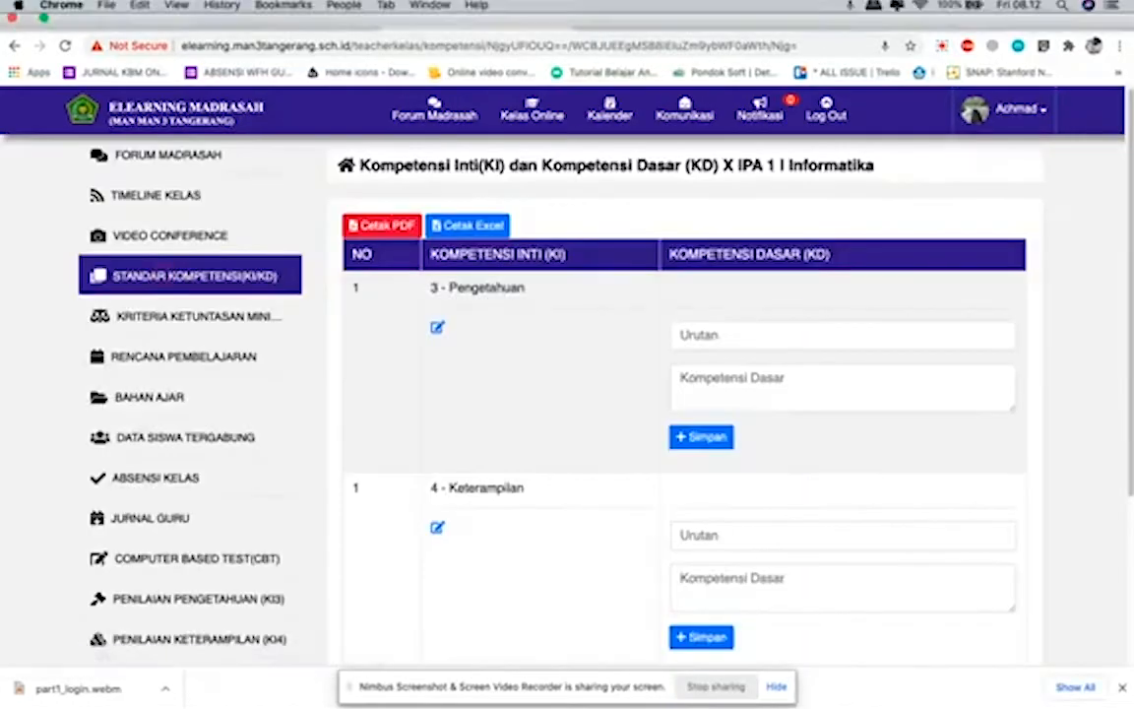
{"action": "scroll", "coordinate": [708, 247], "scroll_direction": "down", "scroll_amount": 3}
{"action": "scroll", "coordinate": [717, 249], "scroll_direction": "up", "scroll_amount": 3}
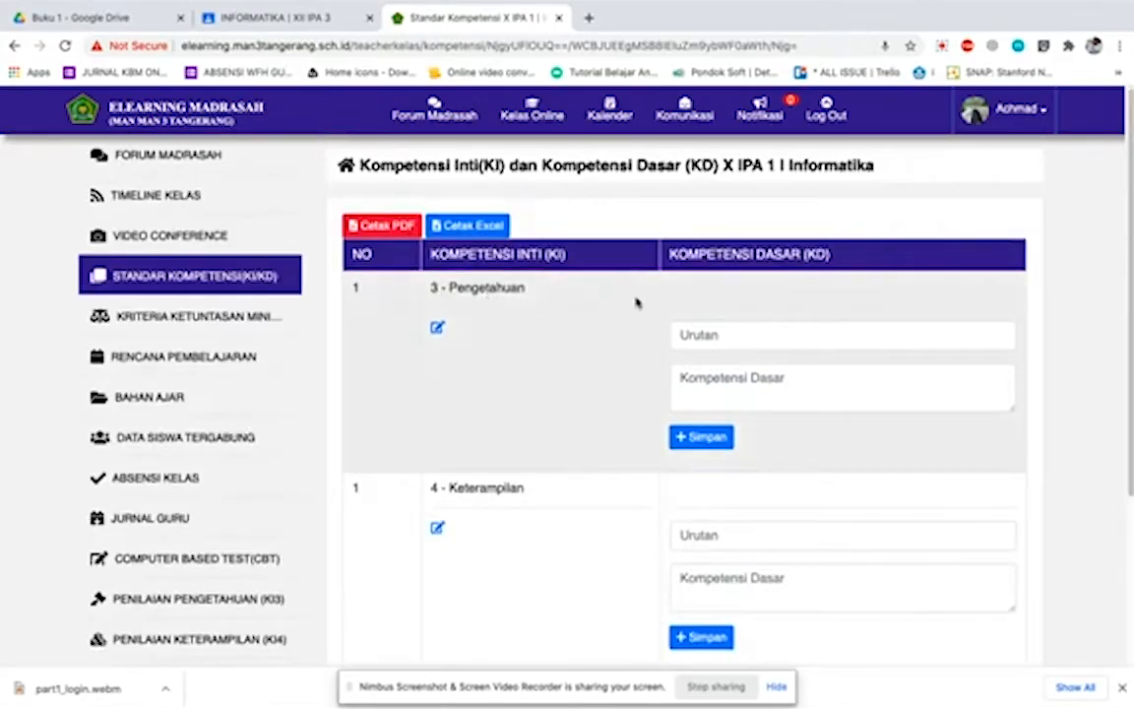
{"action": "left_click", "coordinate": [727, 331]}
{"action": "type", "text": "1"}
{"action": "left_click", "coordinate": [766, 379]}
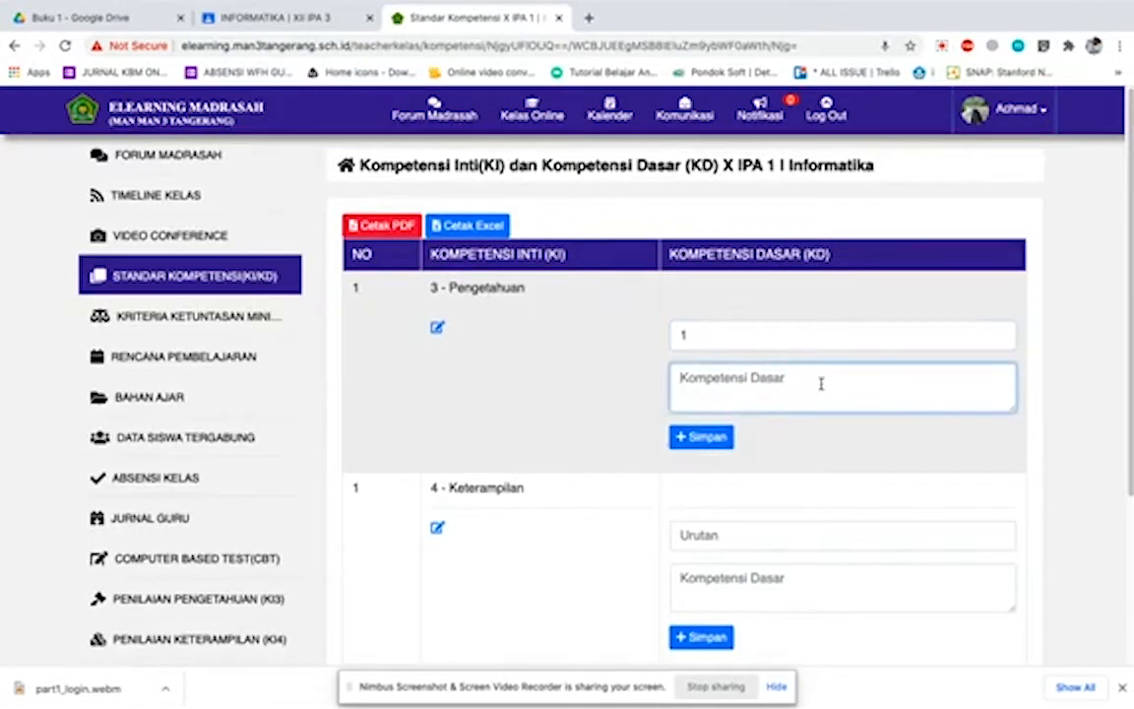
- Copy the text of competency 3.1 from the KI-KD Informatika SMA PDF into the Pengetahuan basic competency description
{"action": "key", "text": "ctrl+Left"}
{"action": "scroll", "coordinate": [653, 351], "scroll_direction": "down", "scroll_amount": 4}
{"action": "scroll", "coordinate": [551, 338], "scroll_direction": "down", "scroll_amount": 4}
{"action": "scroll", "coordinate": [552, 341], "scroll_direction": "up", "scroll_amount": 4}
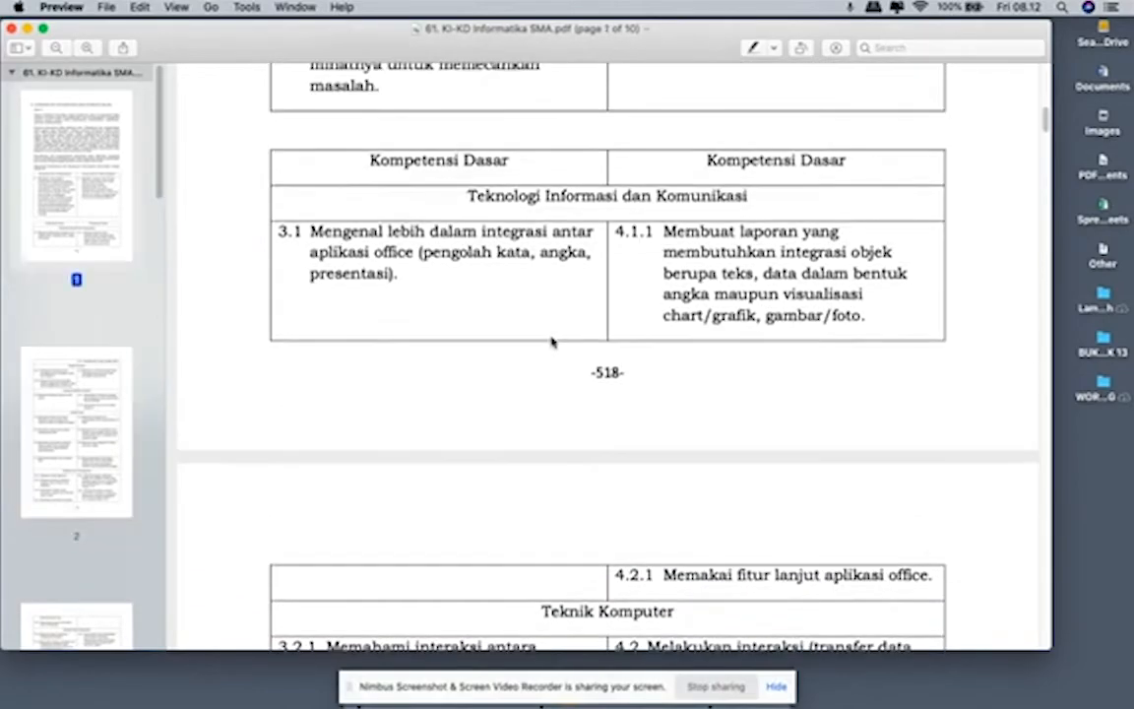
{"action": "left_click_drag", "start_coordinate": [282, 216], "coordinate": [412, 269]}
{"action": "key", "text": "super+c"}
{"action": "key", "text": "ctrl+Right"}
{"action": "left_click", "coordinate": [738, 387]}
{"action": "key", "text": "super+v"}
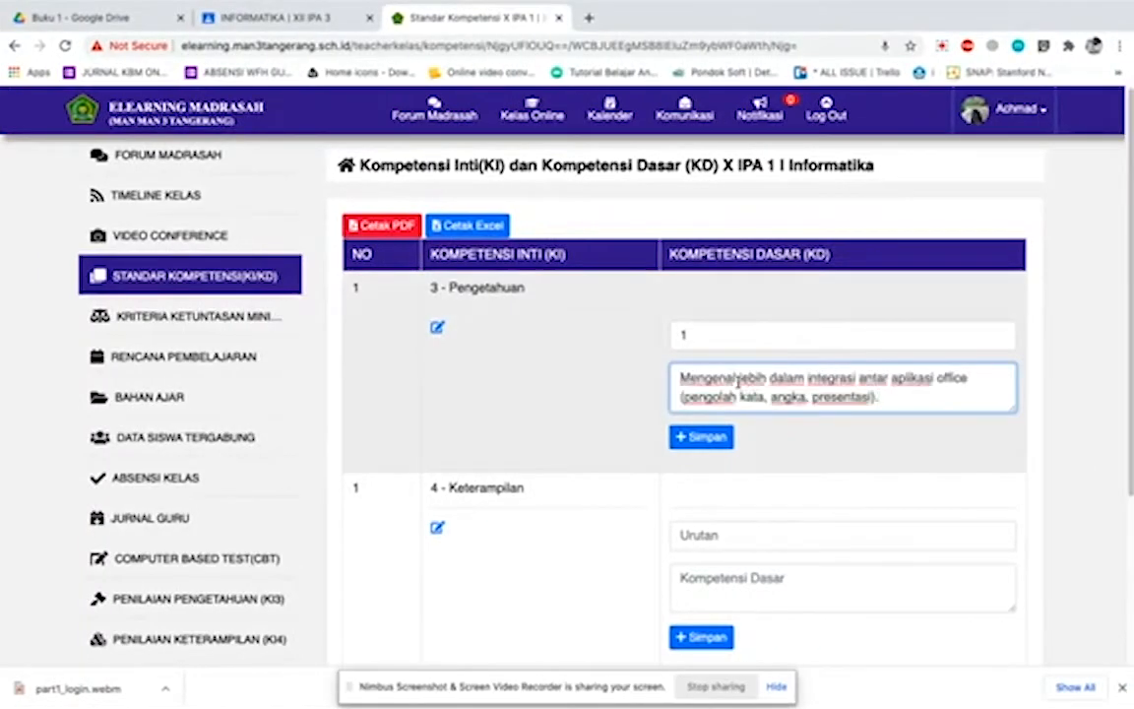
- Fill in the 4 - Keterampilan entry with order number 1 and the text of competency 4.1.1 copied from the PDF
{"action": "key", "text": "ctrl+Left"}
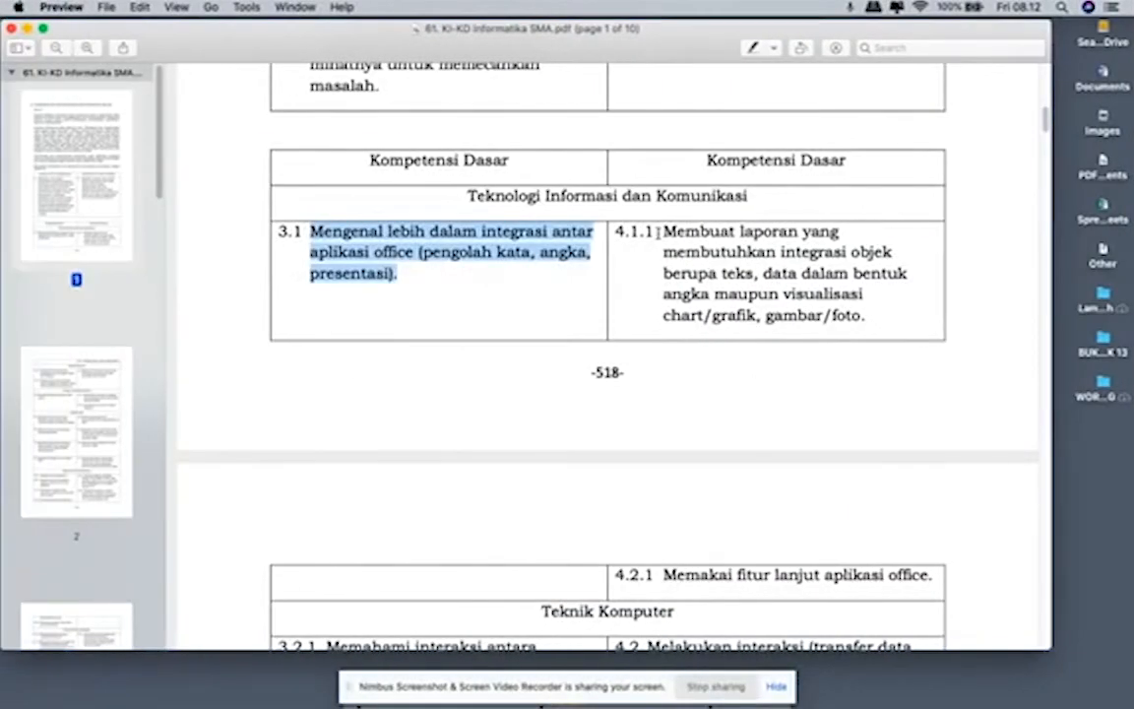
{"action": "left_click_drag", "start_coordinate": [662, 233], "coordinate": [869, 307]}
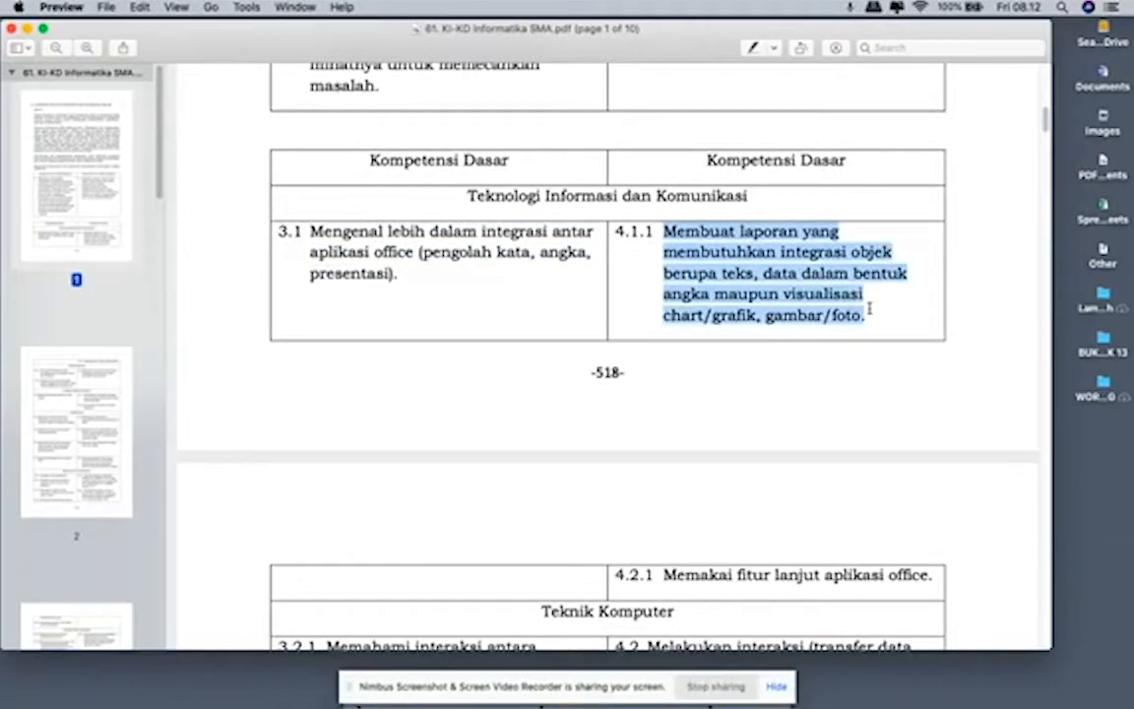
{"action": "key", "text": "ctrl+Right"}
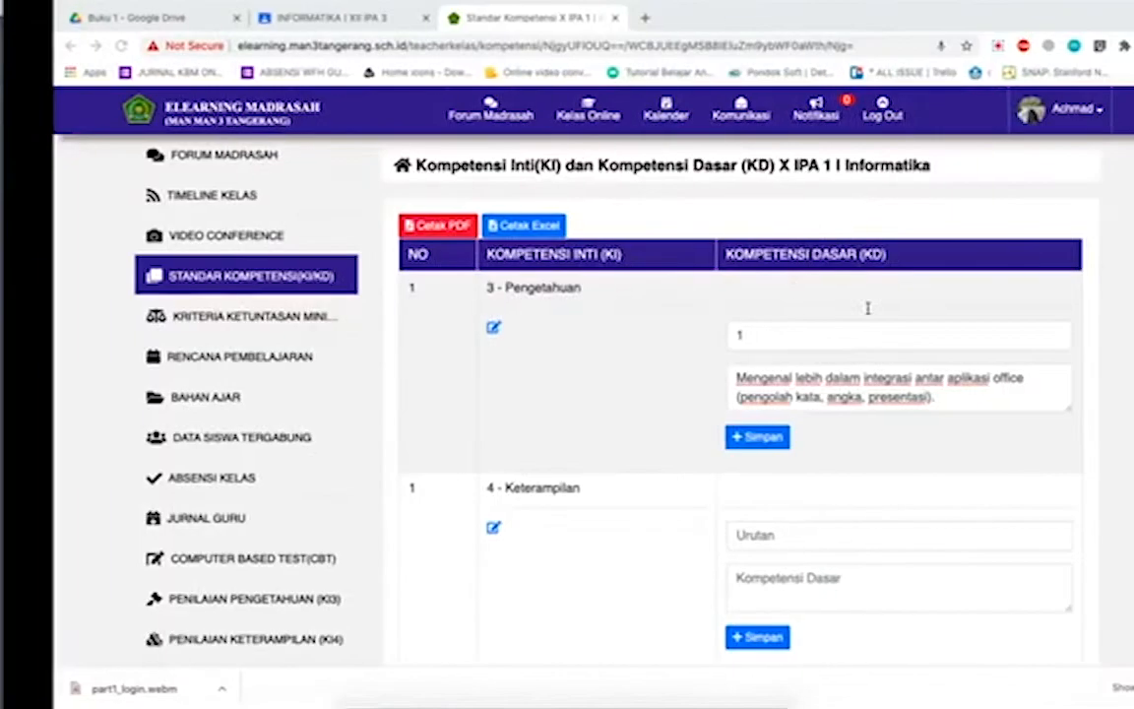
{"action": "left_click", "coordinate": [741, 533]}
{"action": "type", "text": "1"}
{"action": "left_click", "coordinate": [742, 580]}
{"action": "key", "text": "super+v"}
- Save the first basic competency entries for both Pengetahuan and Keterampilan
{"action": "scroll", "coordinate": [754, 551], "scroll_direction": "down", "scroll_amount": 5}
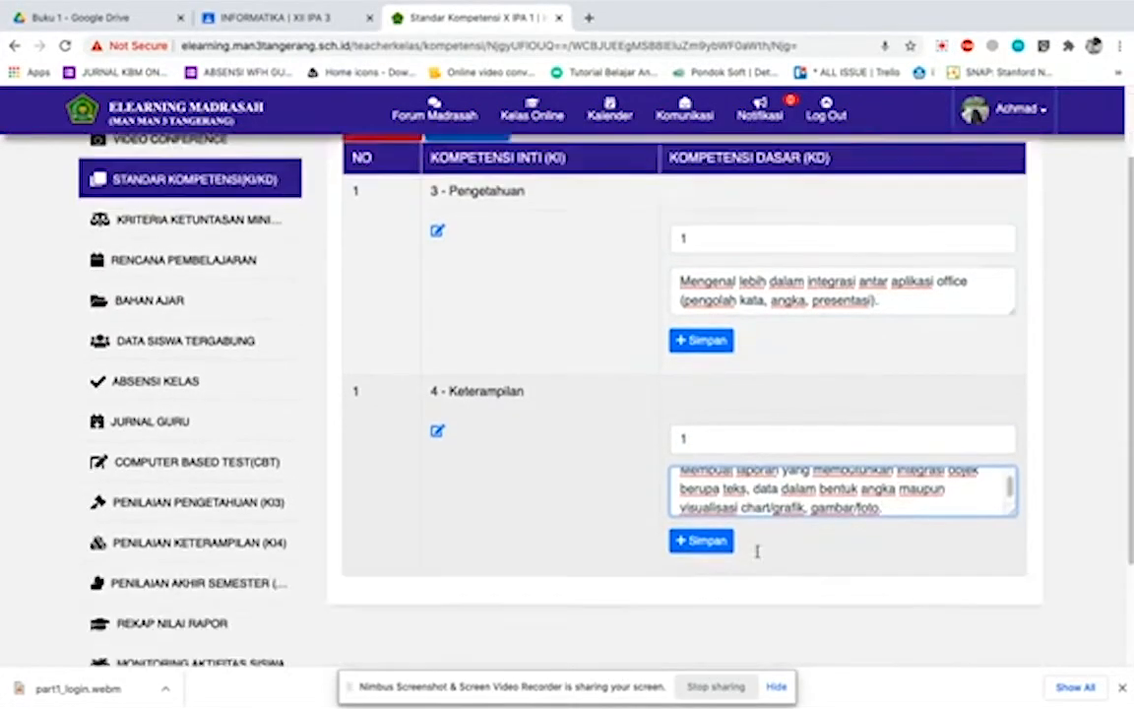
{"action": "scroll", "coordinate": [757, 552], "scroll_direction": "up", "scroll_amount": 4}
{"action": "scroll", "coordinate": [758, 549], "scroll_direction": "up", "scroll_amount": 2}
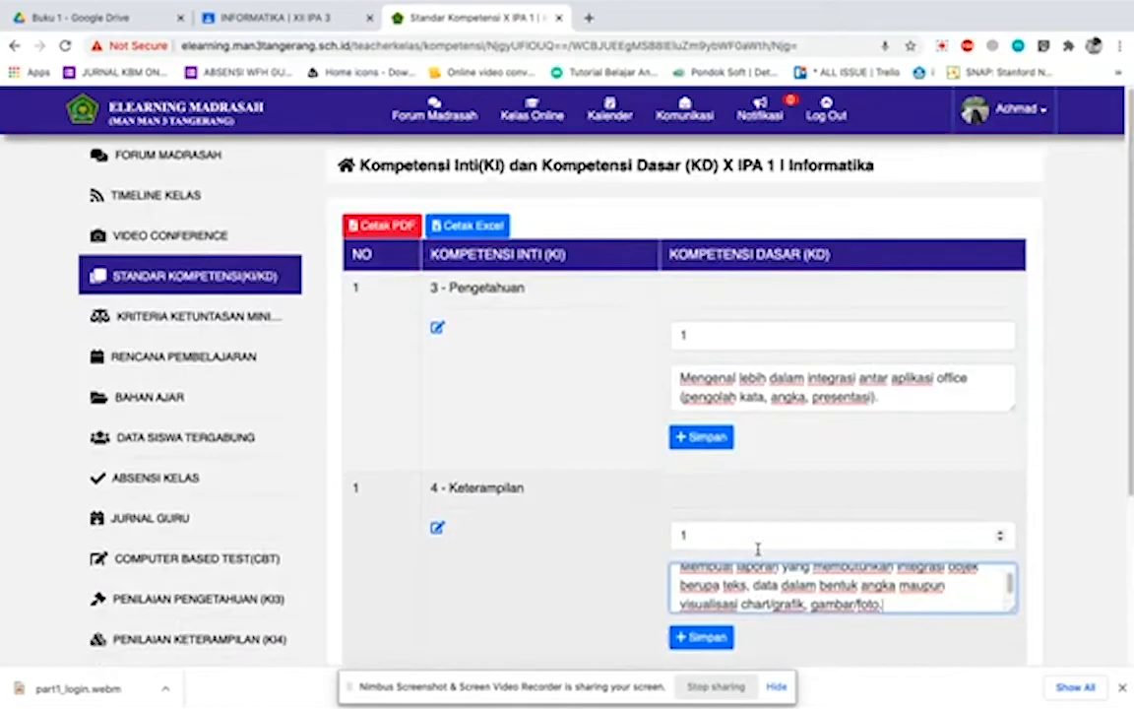
{"action": "scroll", "coordinate": [758, 547], "scroll_direction": "down", "scroll_amount": 1}
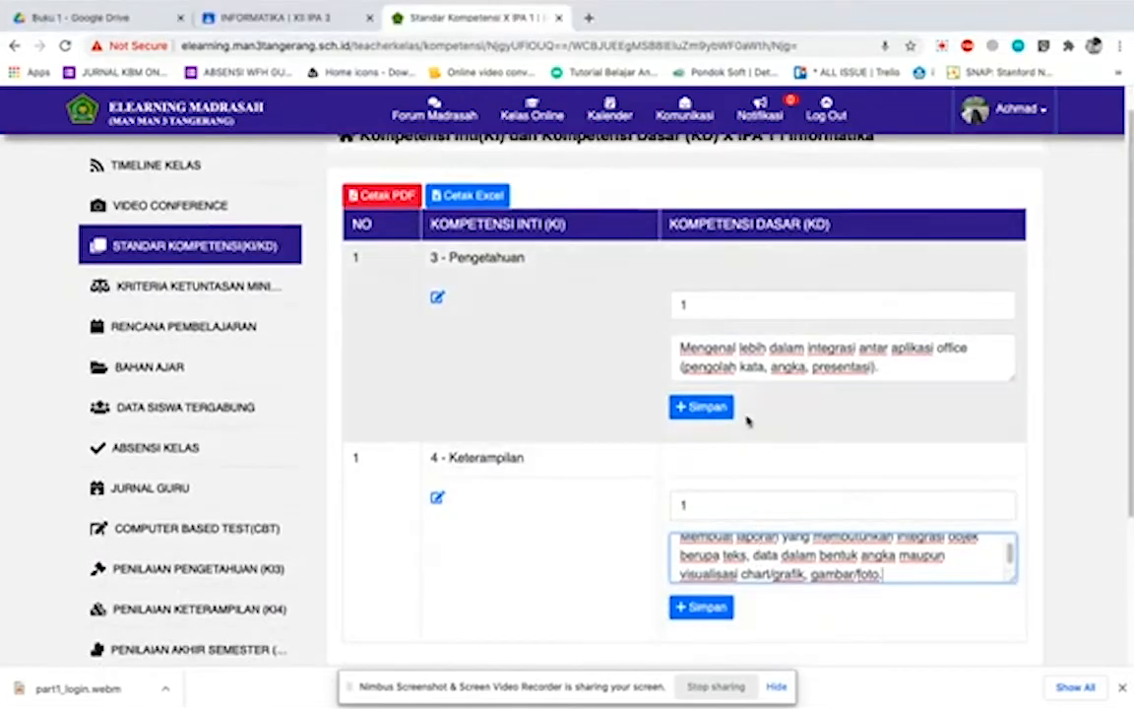
{"action": "left_click", "coordinate": [713, 411]}
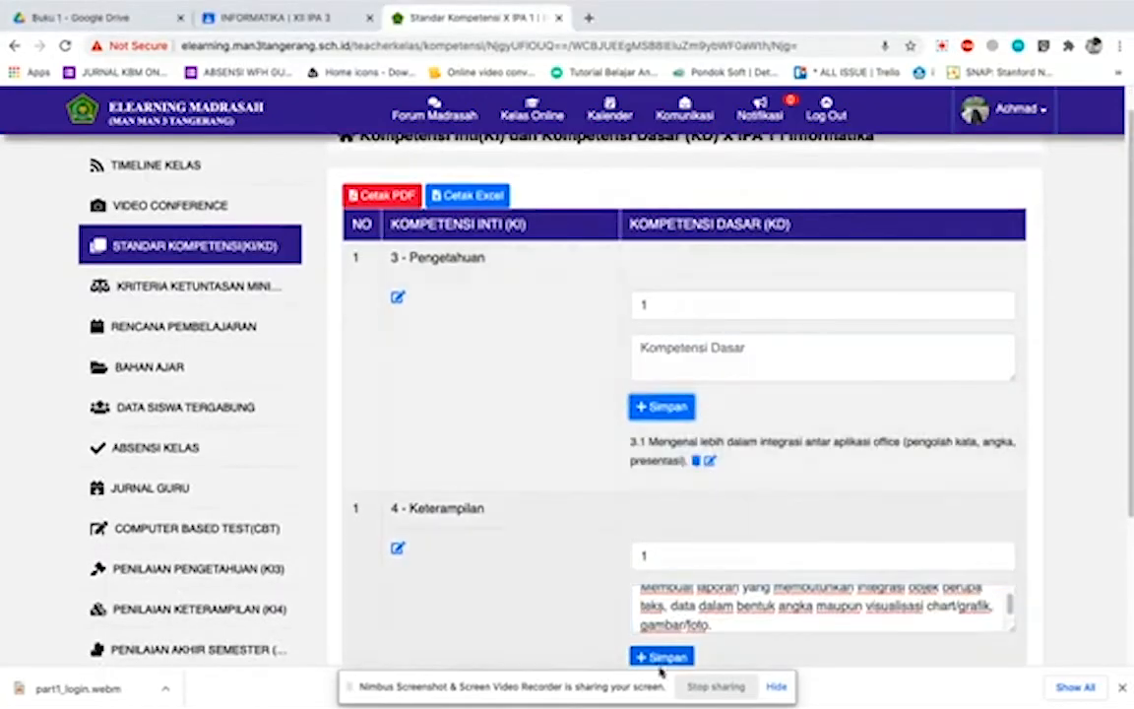
{"action": "scroll", "coordinate": [674, 600], "scroll_direction": "up", "scroll_amount": 1}
{"action": "scroll", "coordinate": [678, 620], "scroll_direction": "down", "scroll_amount": 1}
{"action": "left_click", "coordinate": [670, 656]}
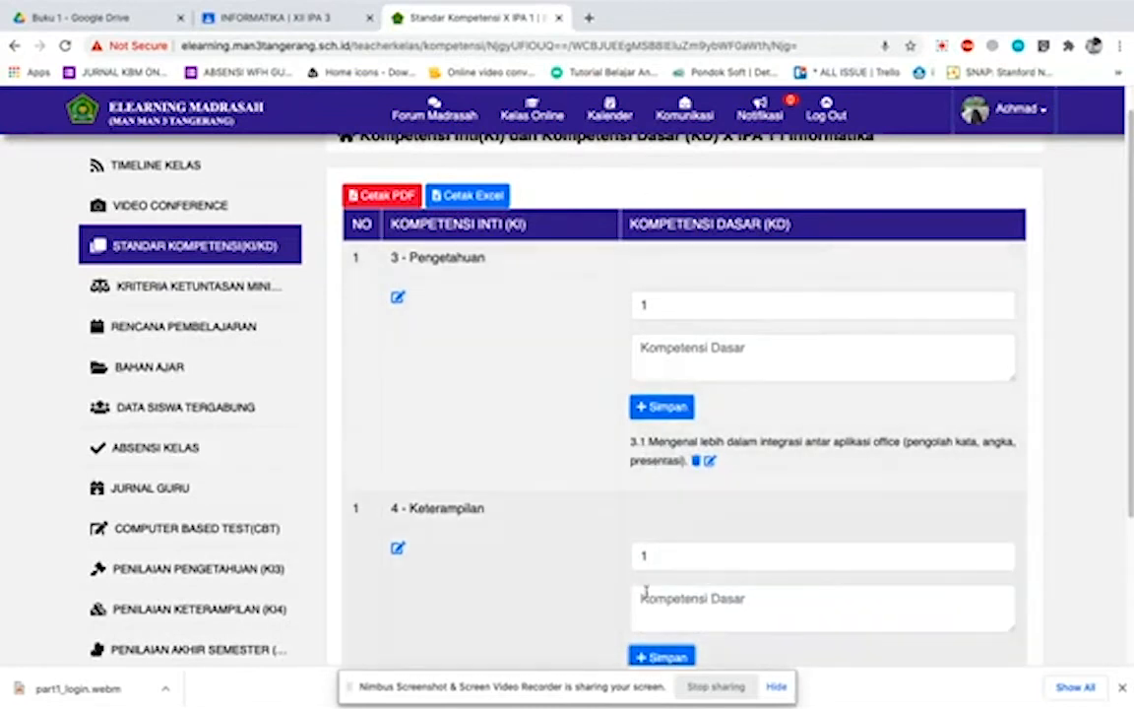
- Fill in a second Pengetahuan entry with order number 2 and the text of competency 3.2.1 copied from the PDF
{"action": "scroll", "coordinate": [645, 589], "scroll_direction": "down", "scroll_amount": 1}
{"action": "scroll", "coordinate": [653, 585], "scroll_direction": "up", "scroll_amount": 1}
{"action": "left_click", "coordinate": [665, 336]}
{"action": "key", "text": "BackSpace"}
{"action": "type", "text": "2"}
{"action": "left_click", "coordinate": [689, 381]}
{"action": "key", "text": "ctrl+Left"}
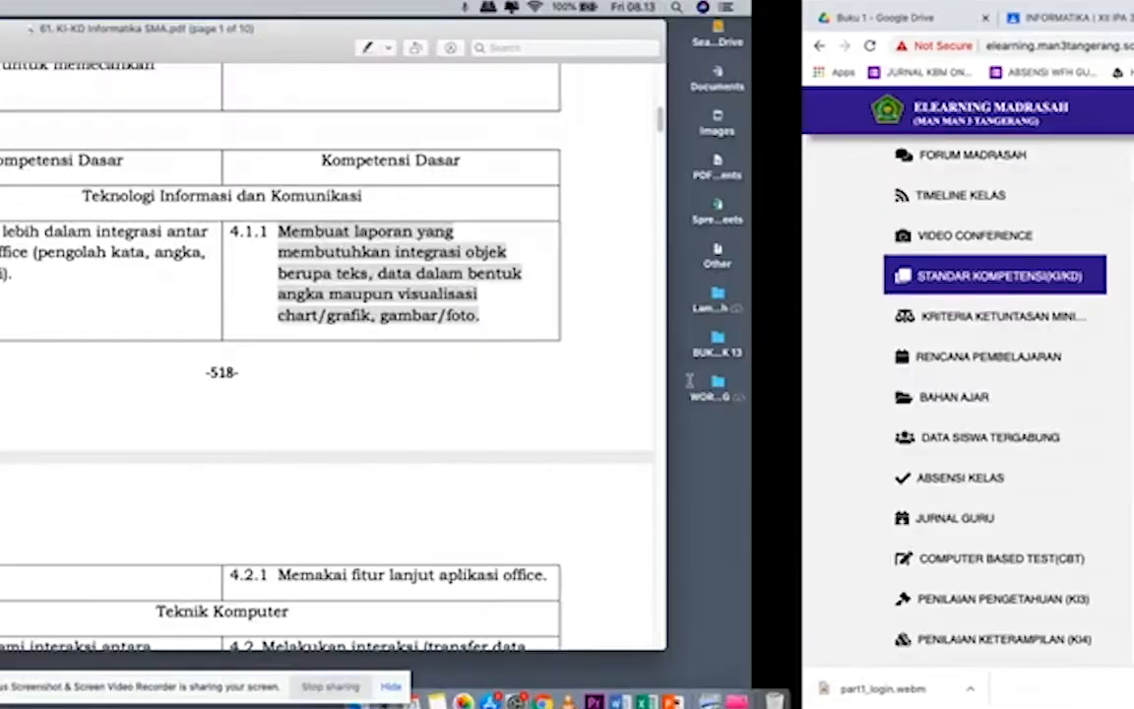
{"action": "scroll", "coordinate": [647, 380], "scroll_direction": "down", "scroll_amount": 4}
{"action": "scroll", "coordinate": [524, 359], "scroll_direction": "down", "scroll_amount": 3}
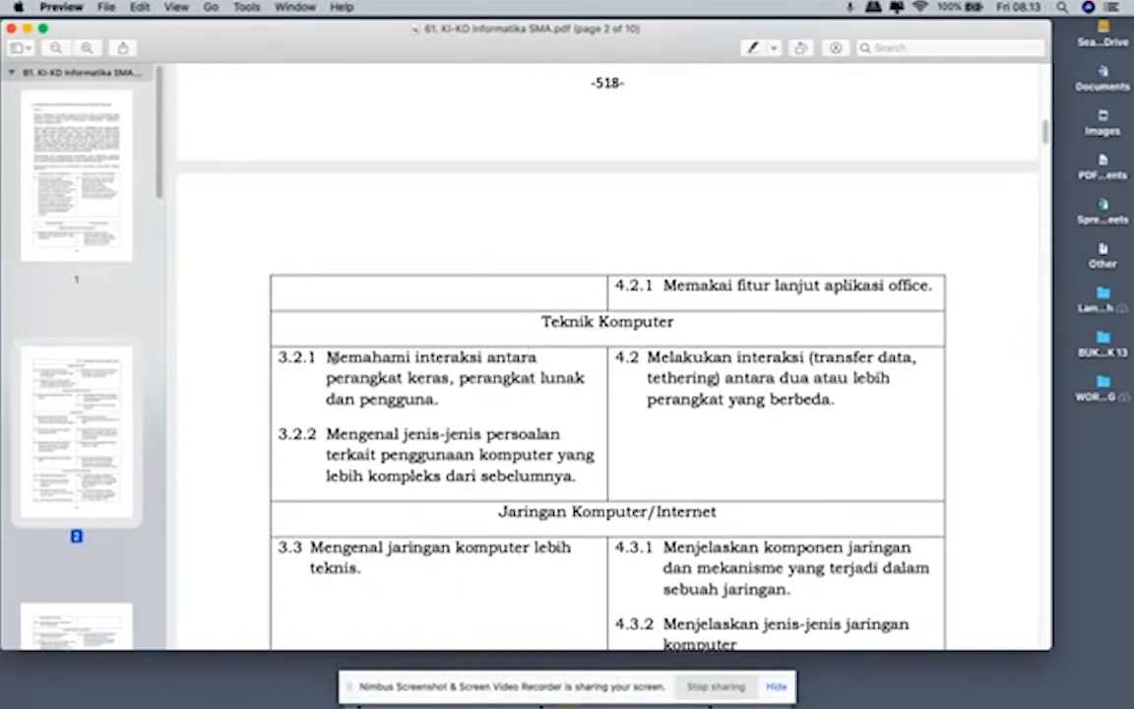
{"action": "left_click_drag", "start_coordinate": [323, 359], "coordinate": [443, 396]}
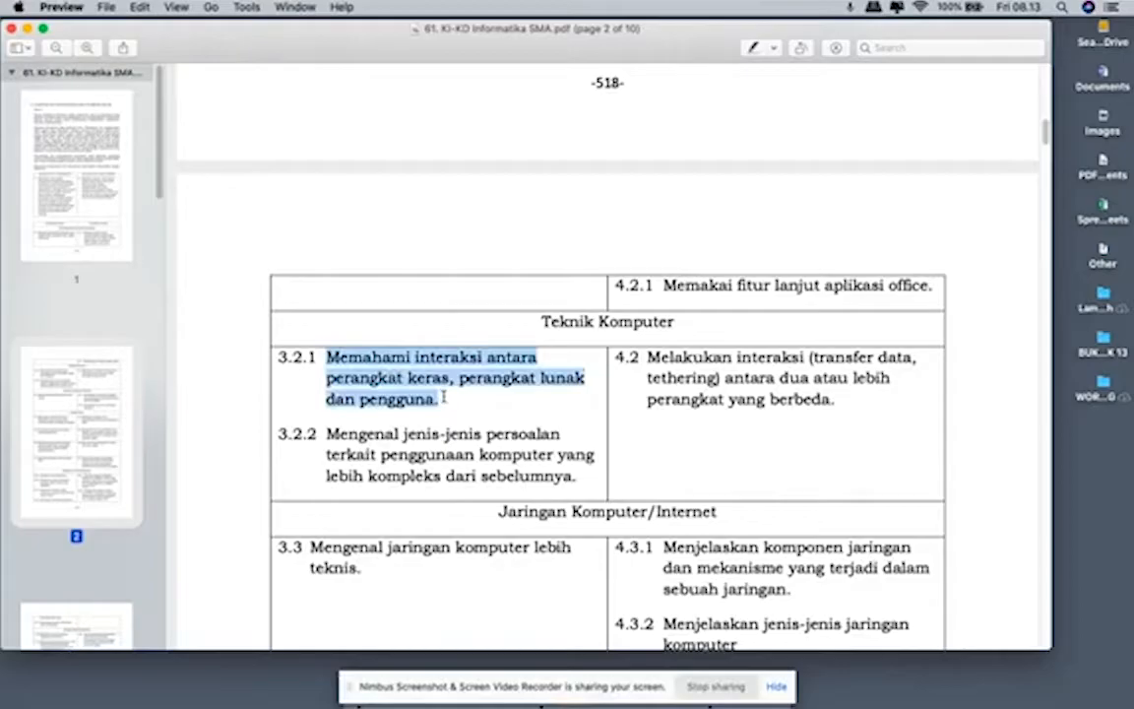
{"action": "key", "text": "ctrl+Right"}
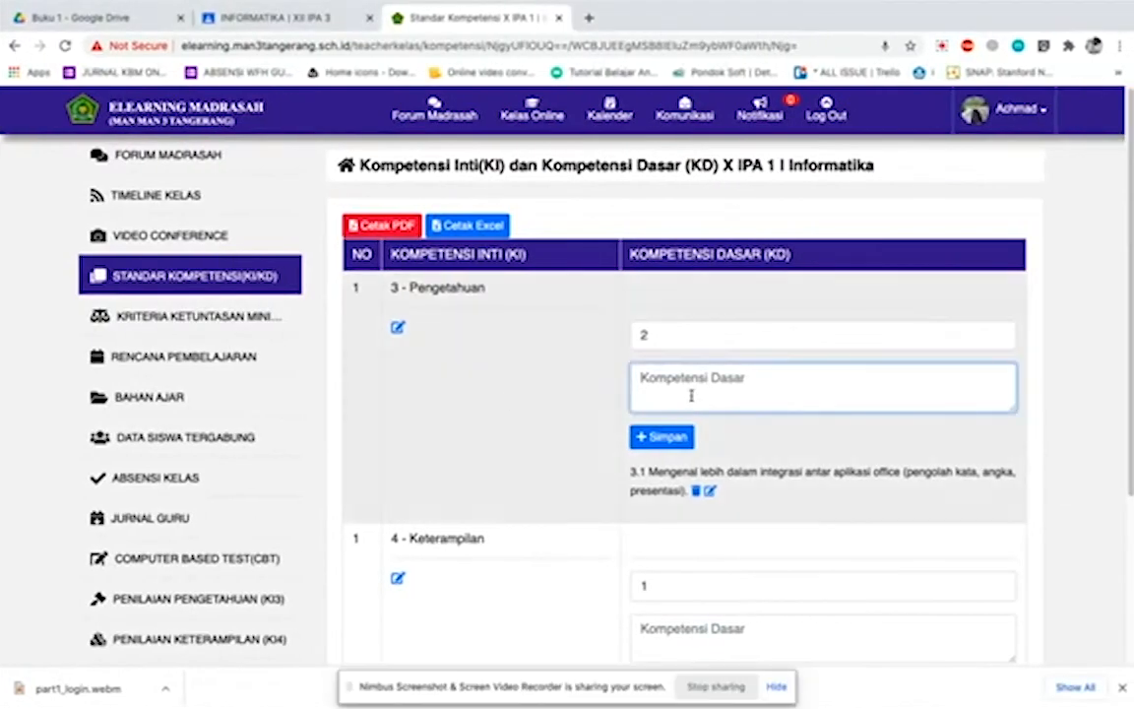
{"action": "key", "text": "super+v"}
- Fill in a second Keterampilan entry with order number 2 and the text of competency 4.2 copied from the PDF
{"action": "scroll", "coordinate": [683, 374], "scroll_direction": "down", "scroll_amount": 5}
{"action": "left_click", "coordinate": [684, 353]}
{"action": "key", "text": "BackSpace"}
{"action": "type", "text": "2"}
{"action": "key", "text": "ctrl+Left"}
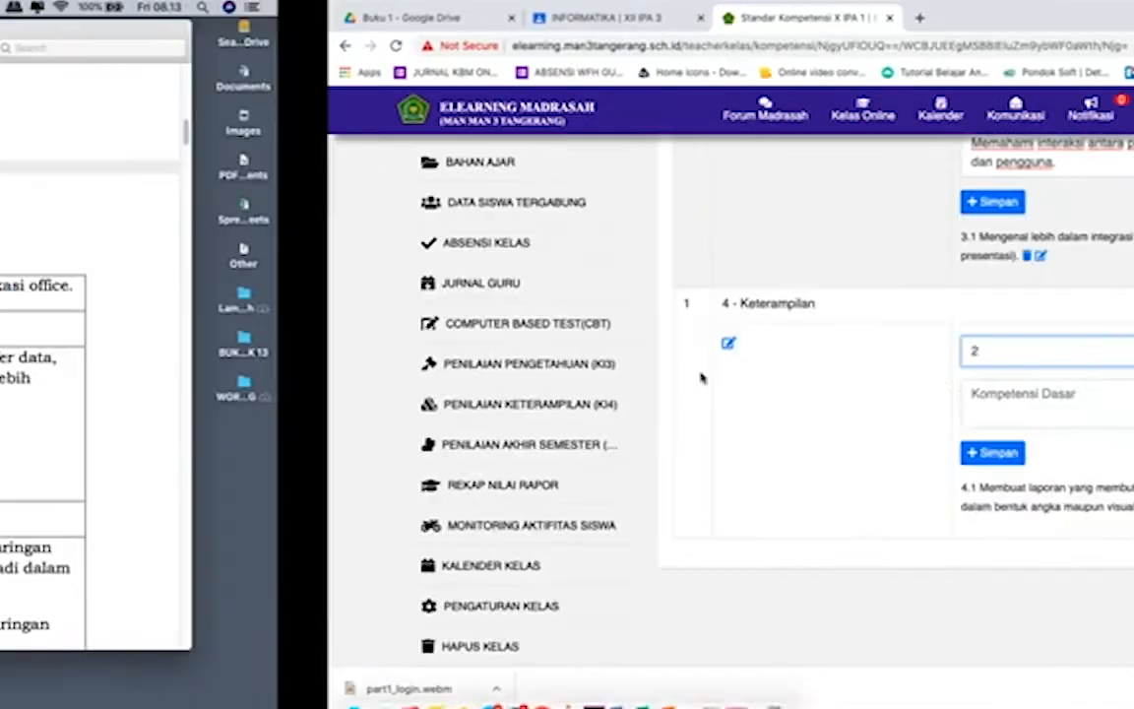
{"action": "left_click_drag", "start_coordinate": [648, 357], "coordinate": [878, 405]}
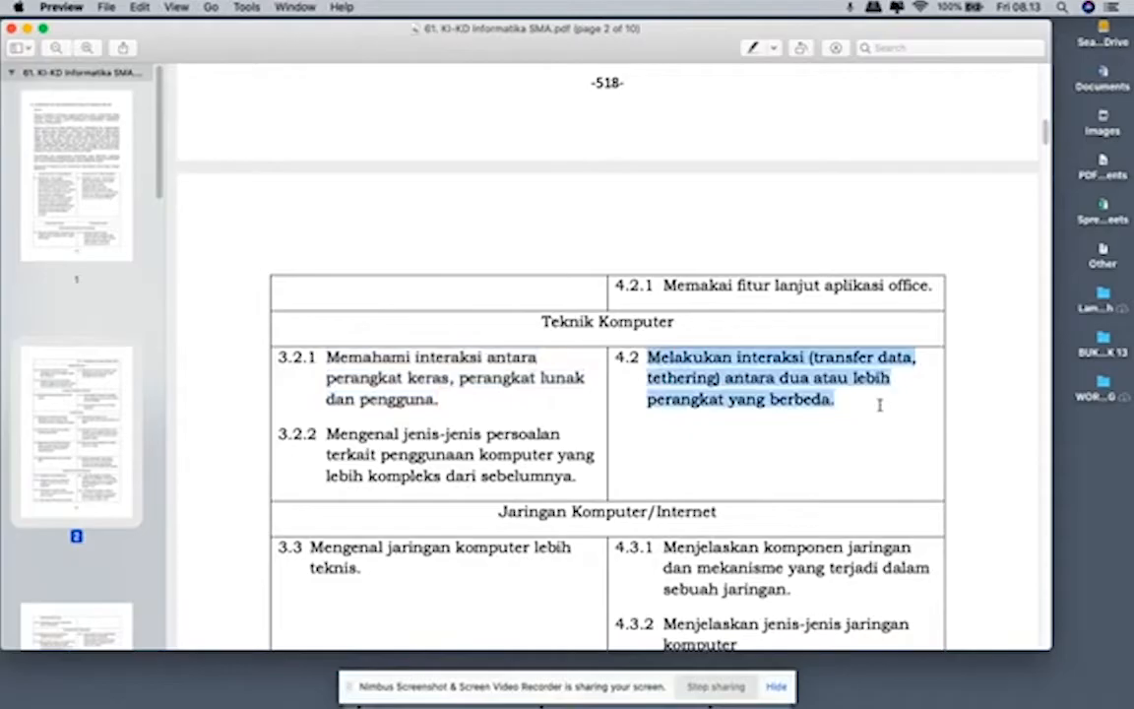
{"action": "key", "text": "ctrl+Right"}
{"action": "left_click", "coordinate": [710, 414]}
{"action": "key", "text": "super+v"}
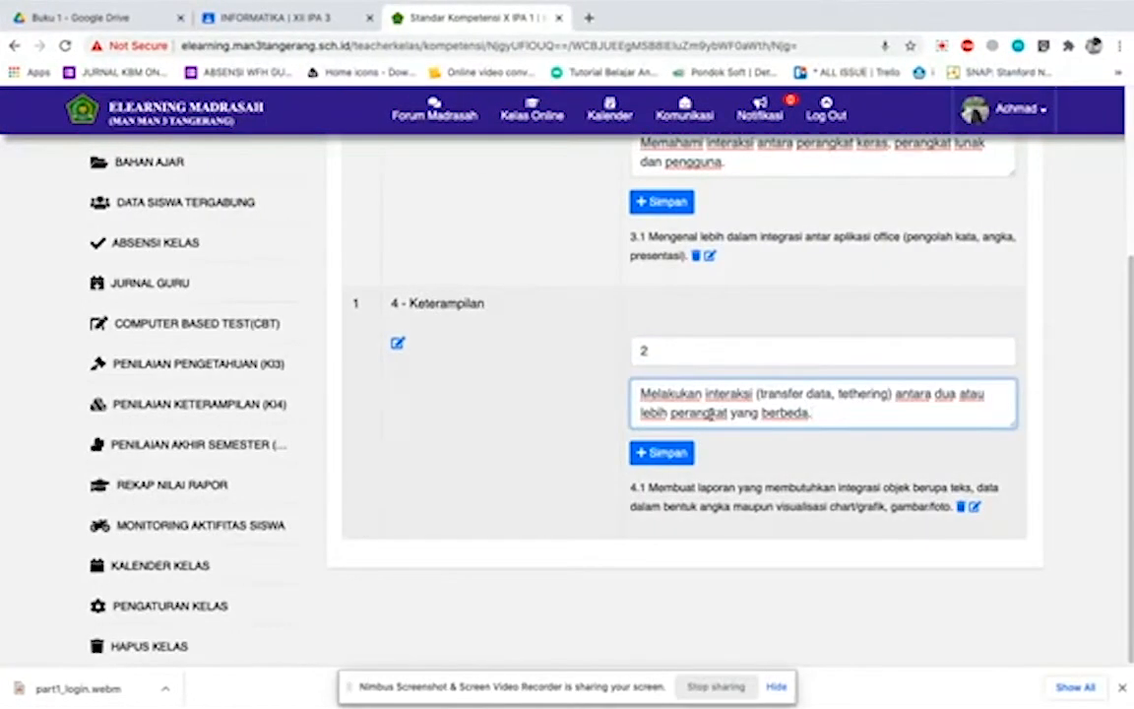
- Save the second Pengetahuan and Keterampilan entries and check the resulting competency list
{"action": "left_click", "coordinate": [670, 203]}
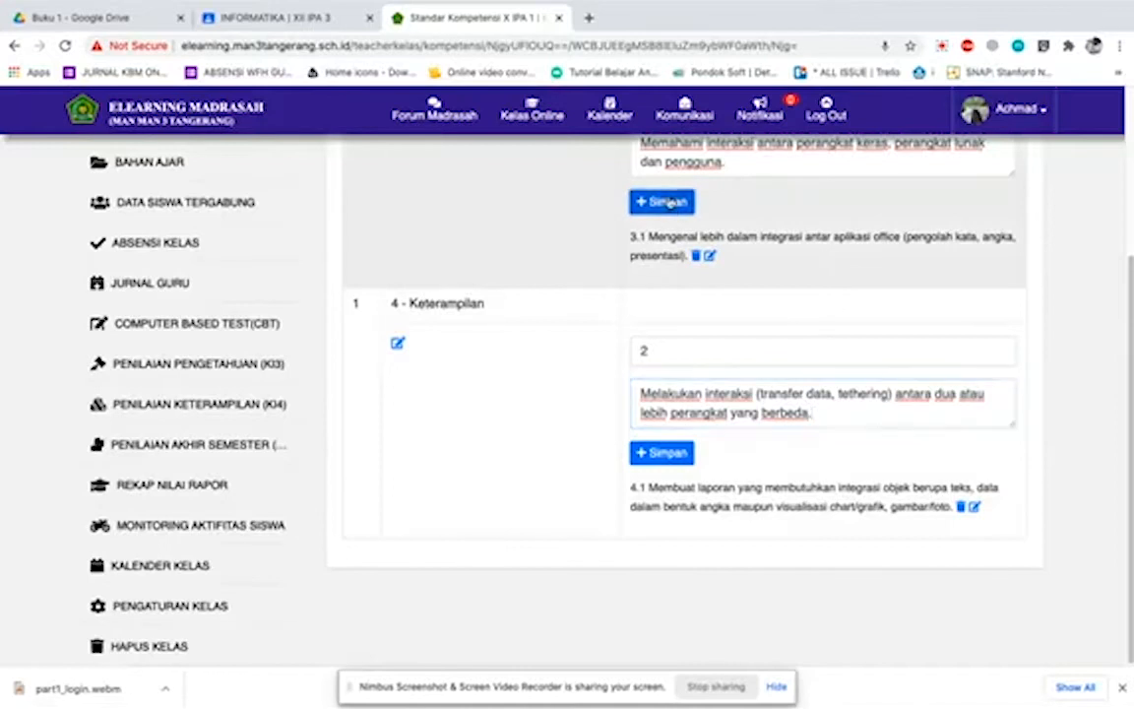
{"action": "left_click", "coordinate": [663, 507]}
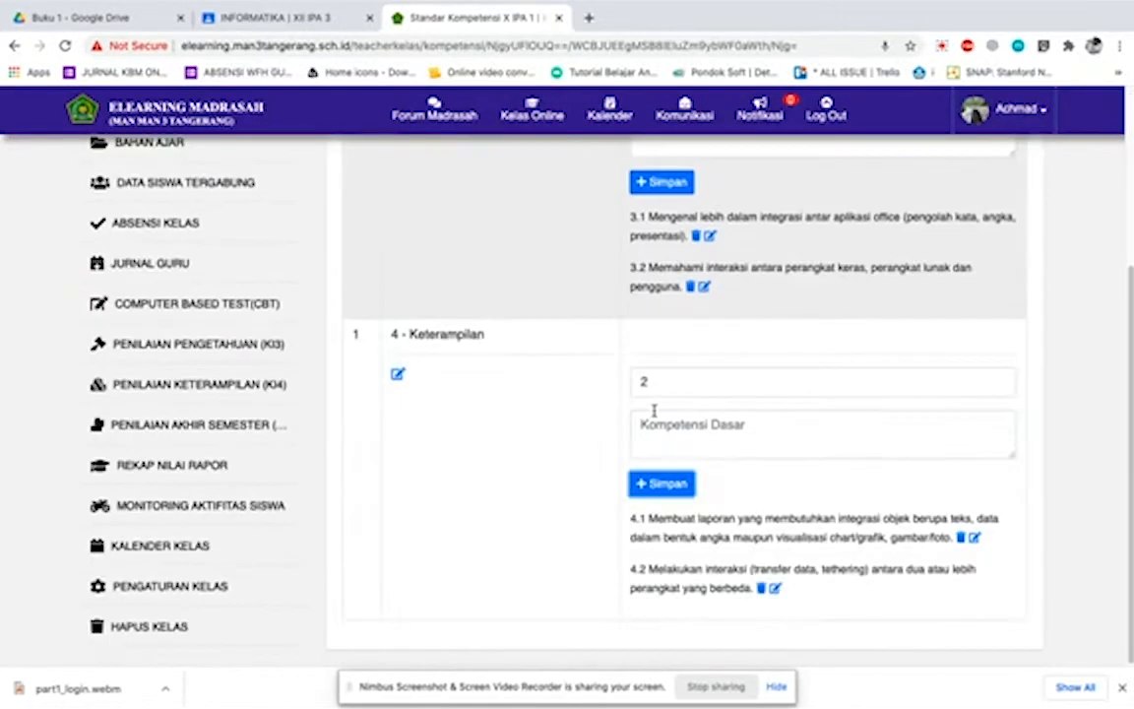
{"action": "scroll", "coordinate": [653, 409], "scroll_direction": "up", "scroll_amount": 3}
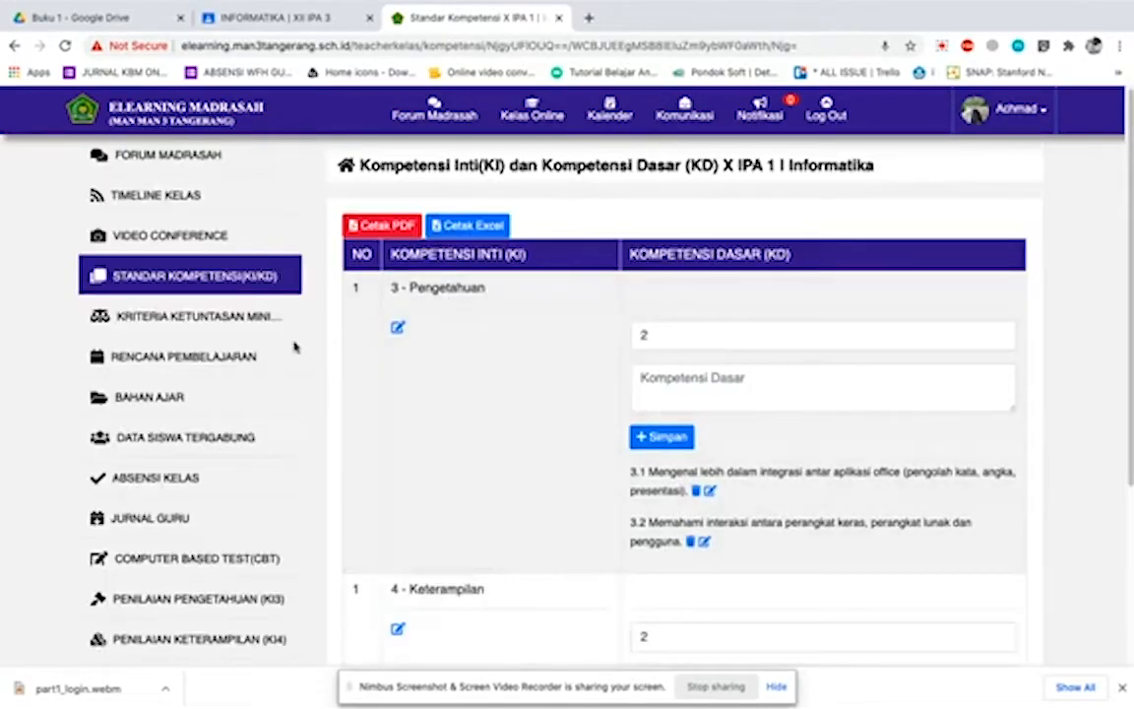
{"action": "scroll", "coordinate": [504, 388], "scroll_direction": "down", "scroll_amount": 3}
{"action": "scroll", "coordinate": [504, 388], "scroll_direction": "up", "scroll_amount": 3}
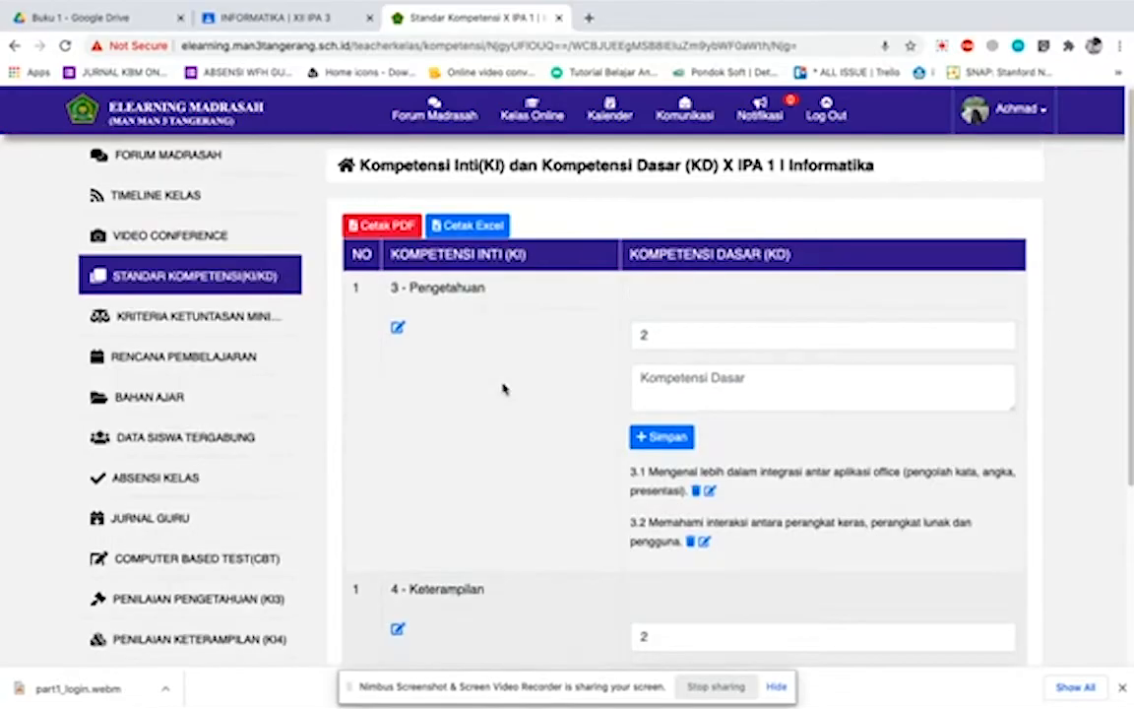
- Hide the screen-sharing notice and open the Kriteria Ketuntasan Minimal (KKM) page of the X IPA 1 Informatika class
{"action": "left_click", "coordinate": [775, 686]}
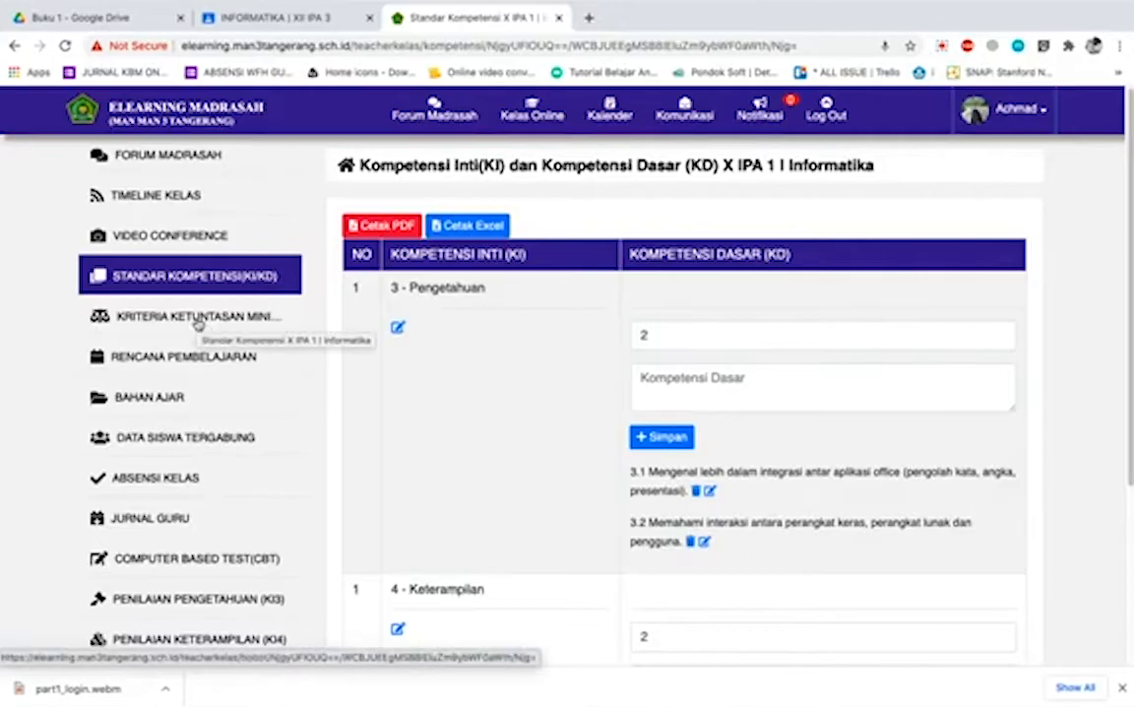
{"action": "left_click", "coordinate": [197, 317]}
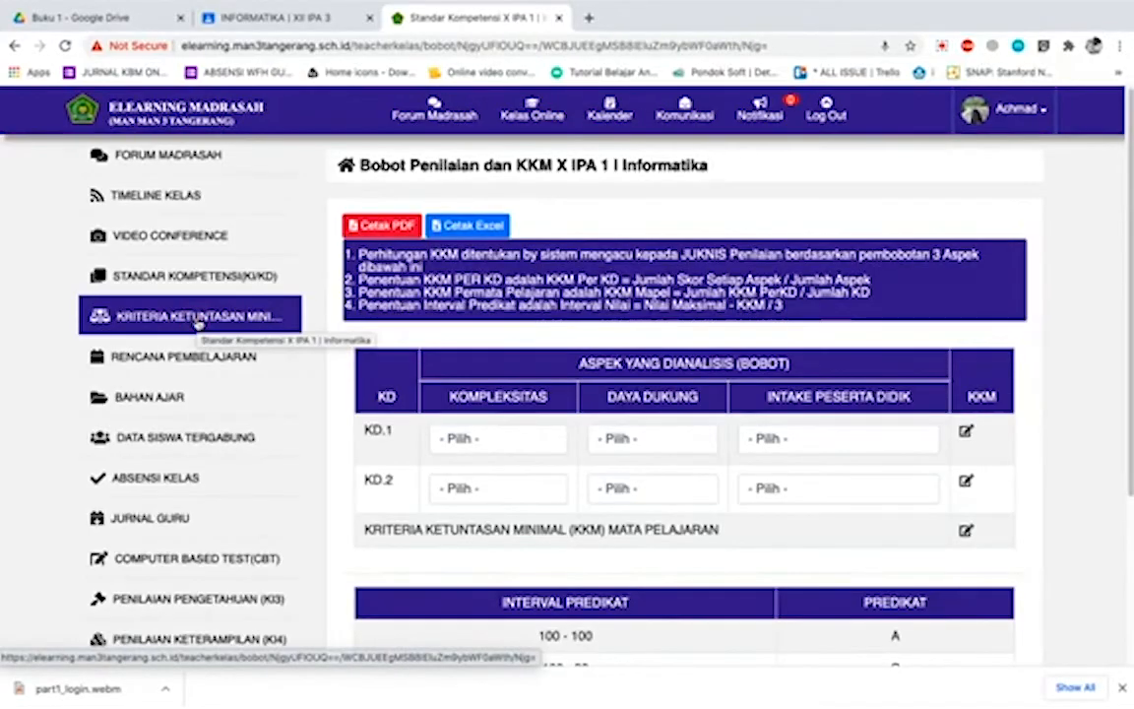
{"action": "scroll", "coordinate": [197, 320], "scroll_direction": "down", "scroll_amount": 1}
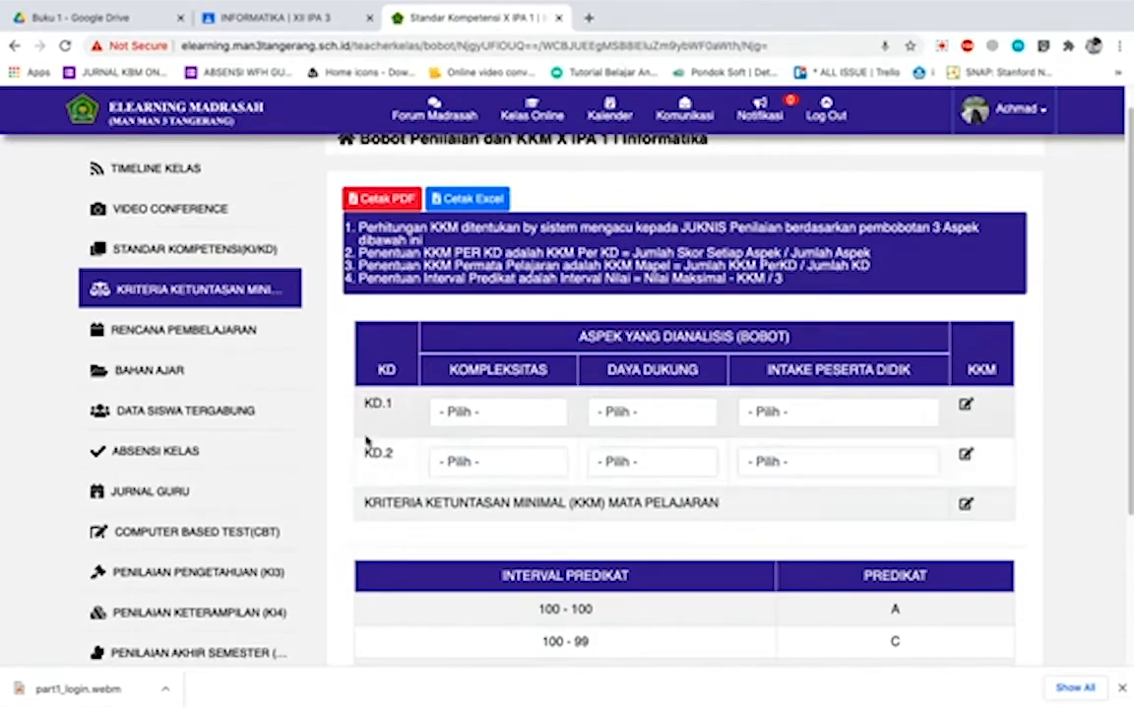
{"action": "scroll", "coordinate": [337, 408], "scroll_direction": "down", "scroll_amount": 3}
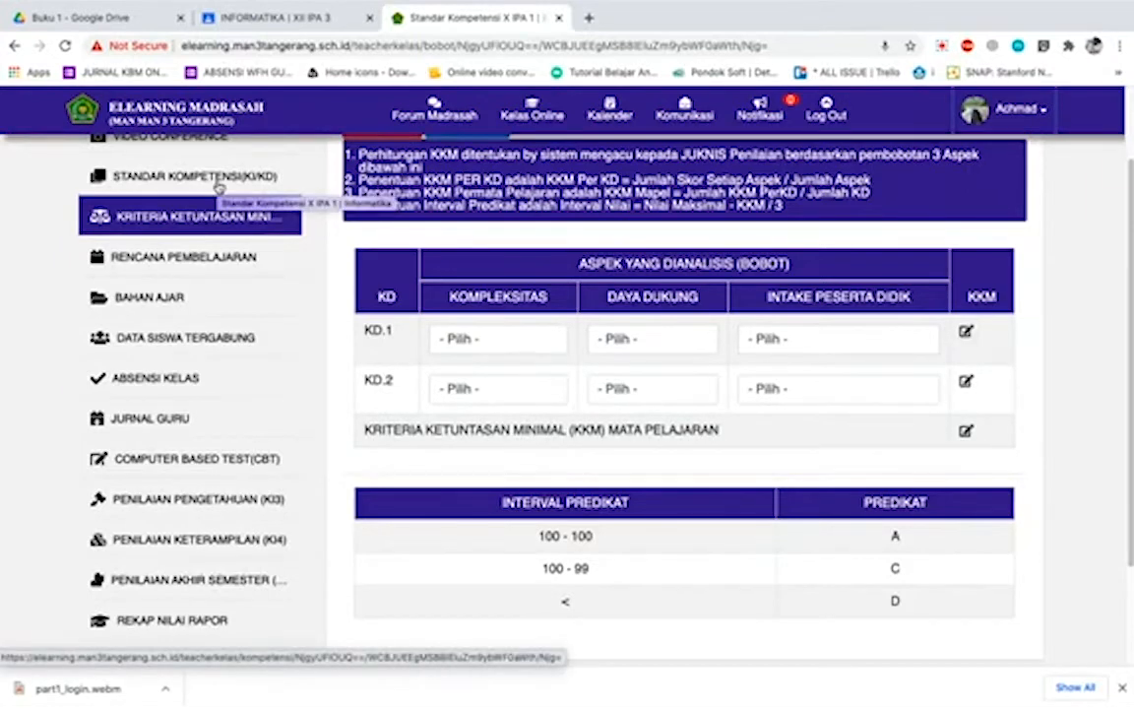
- Rate KD.1 with Kompleksitas 3 = Rendah, Daya Dukung 2 = Sedang and Intake Peserta Didik 2 = Sedang
{"action": "left_click", "coordinate": [494, 339]}
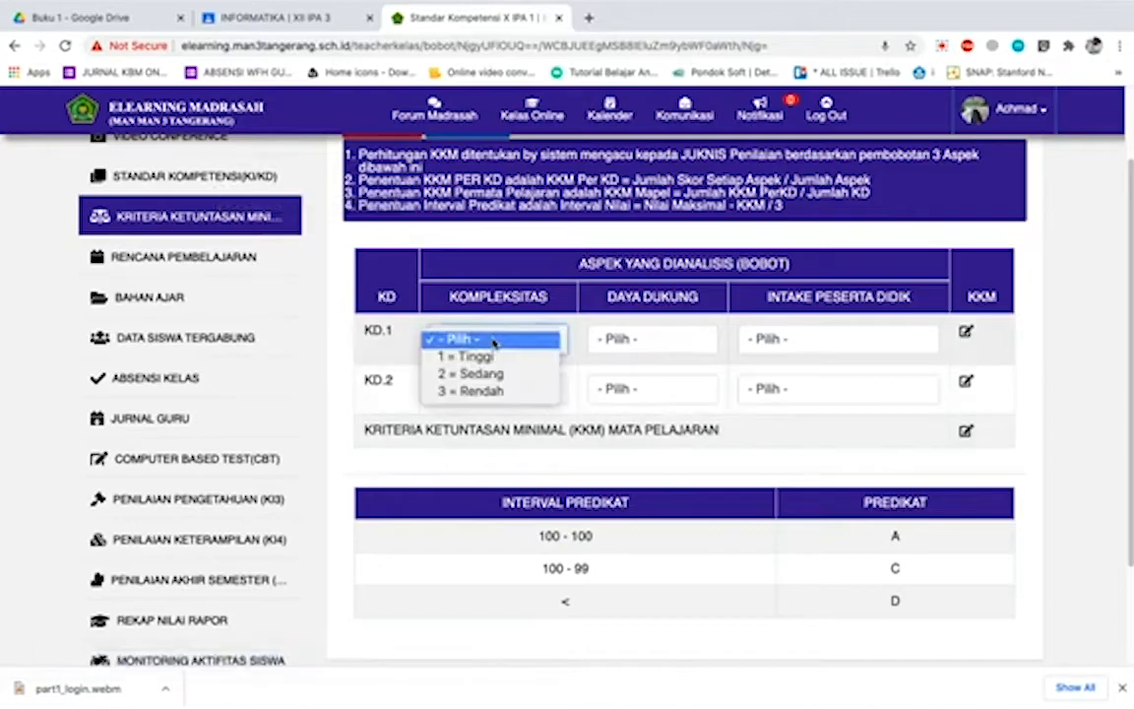
{"action": "left_click", "coordinate": [508, 391]}
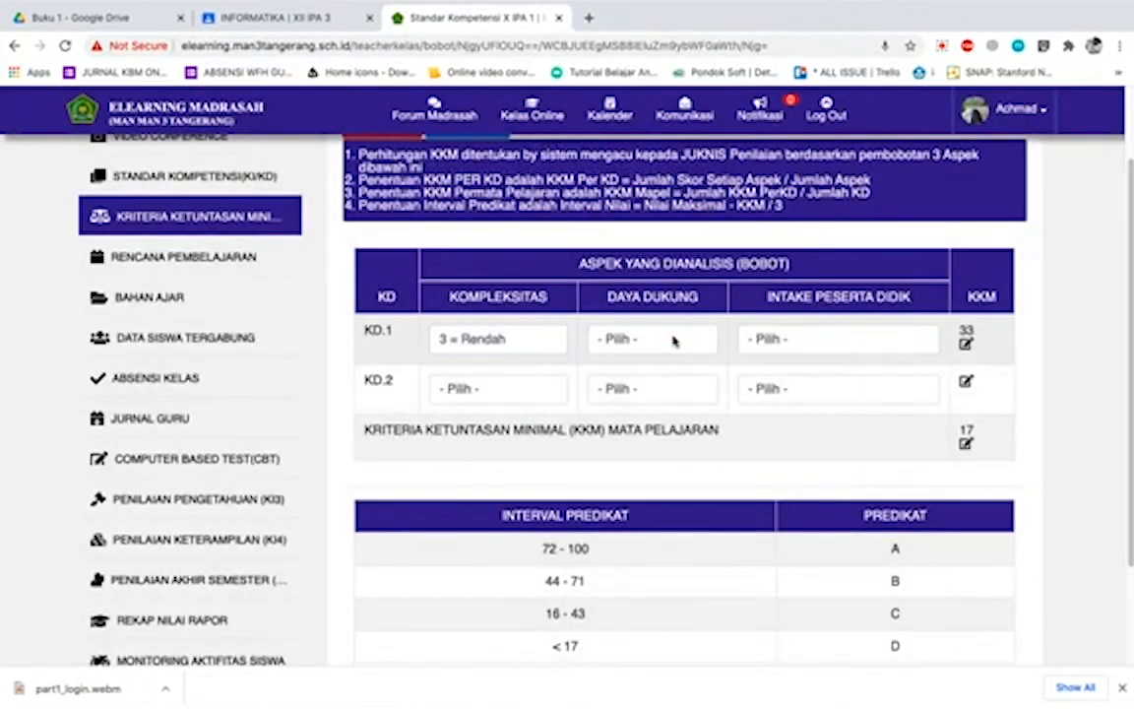
{"action": "left_click", "coordinate": [673, 340]}
{"action": "left_click", "coordinate": [620, 371]}
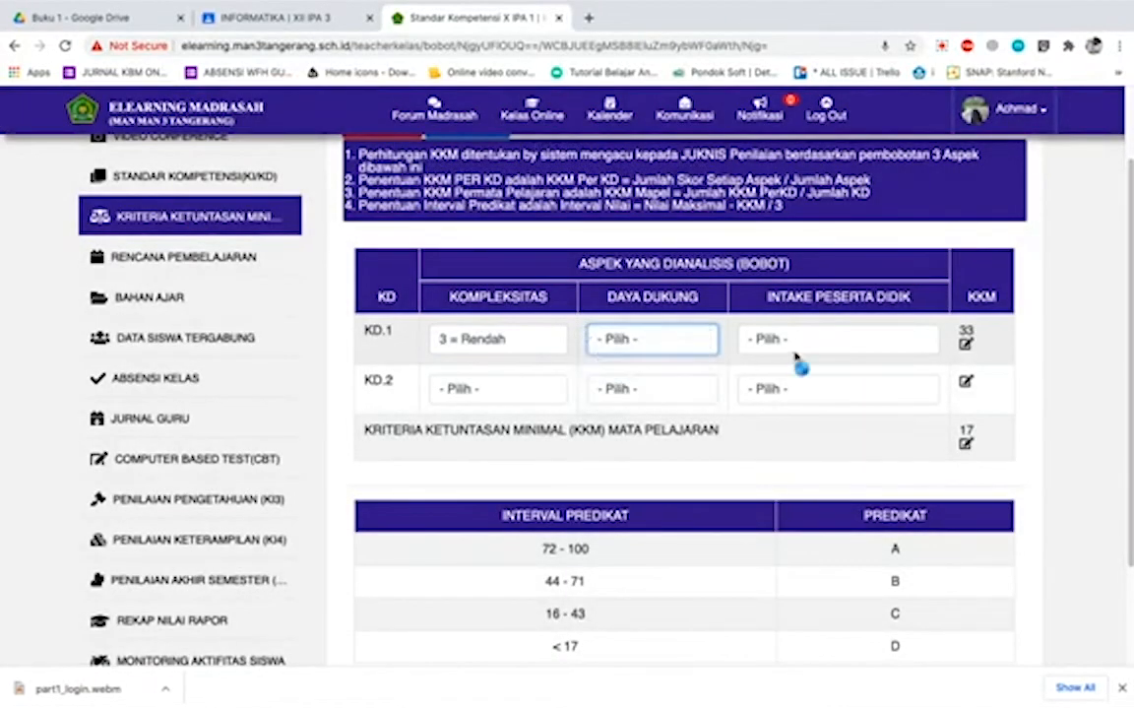
{"action": "left_click", "coordinate": [801, 340]}
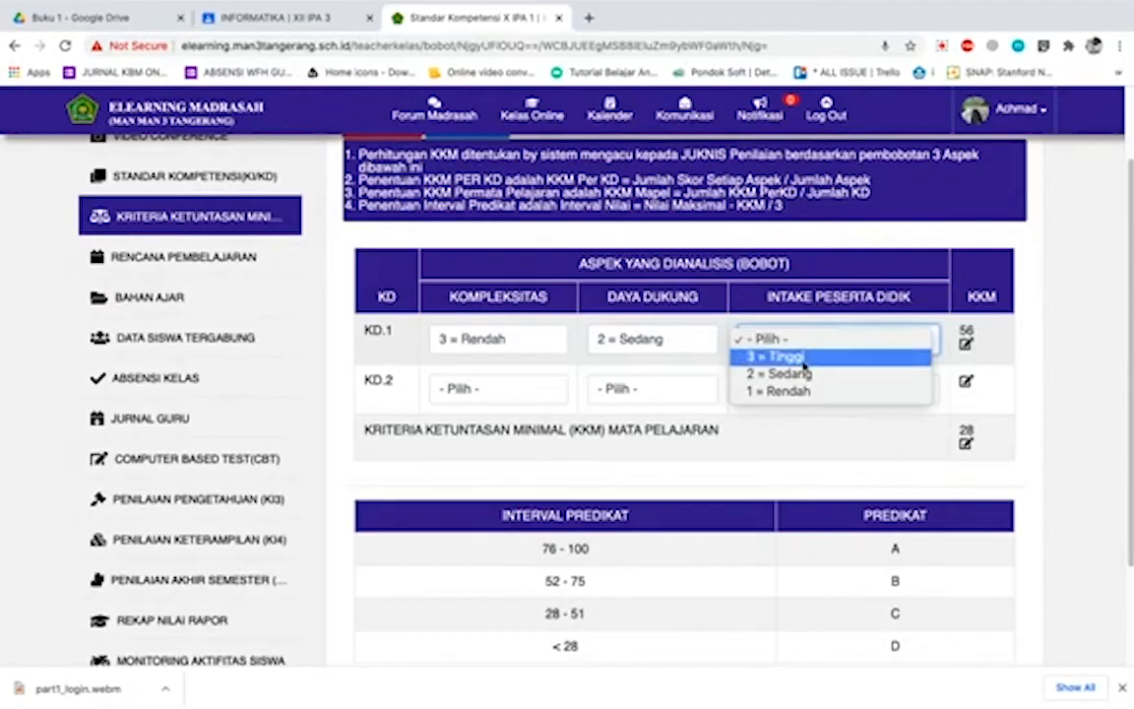
{"action": "left_click", "coordinate": [773, 373]}
- Rate KD.2 as 2 = Sedang for Kompleksitas, Daya Dukung and Intake Peserta Didik
{"action": "left_click", "coordinate": [506, 393]}
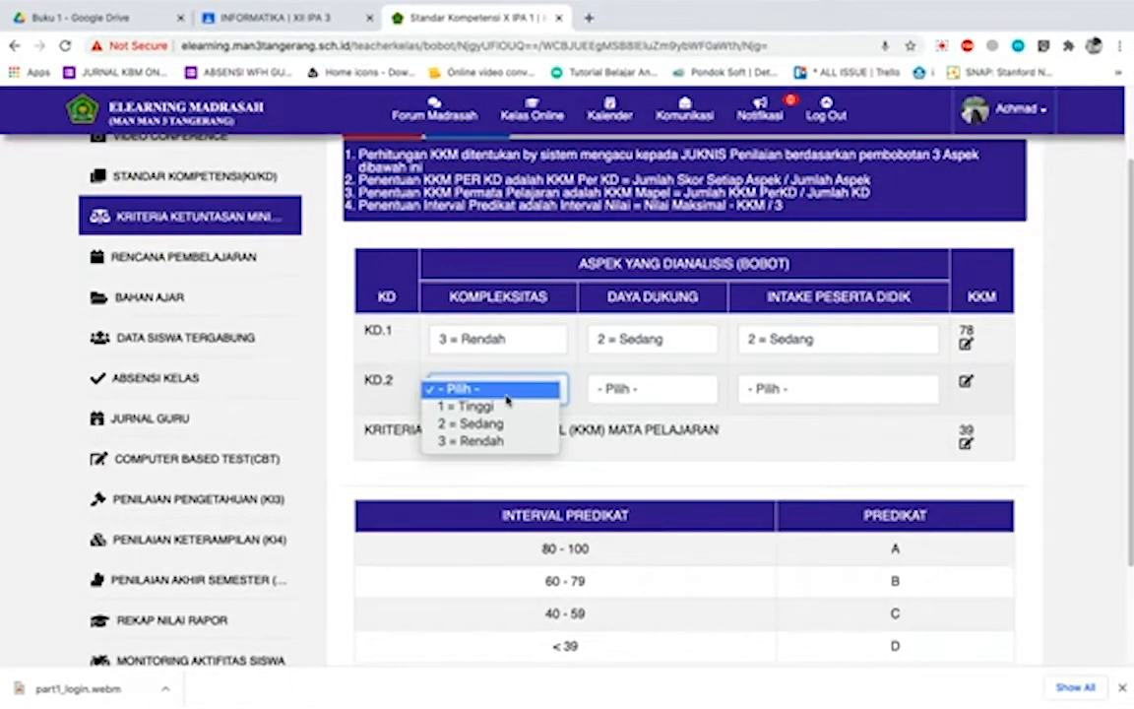
{"action": "left_click", "coordinate": [497, 425]}
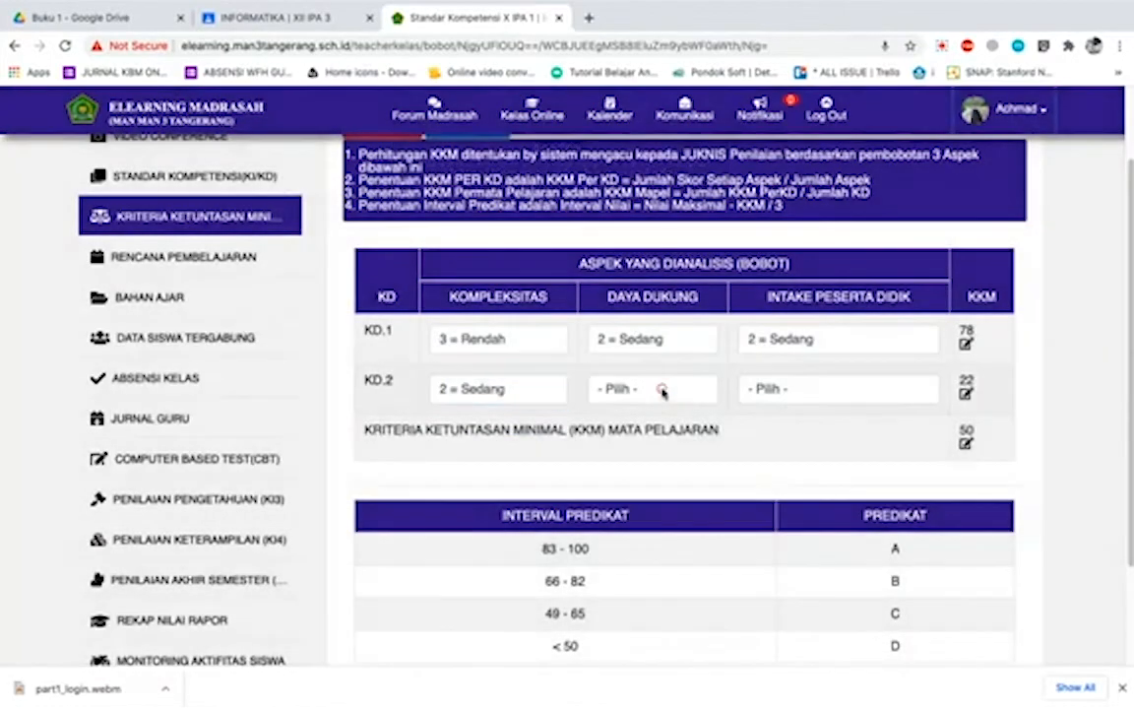
{"action": "left_click", "coordinate": [661, 393]}
{"action": "left_click", "coordinate": [646, 424]}
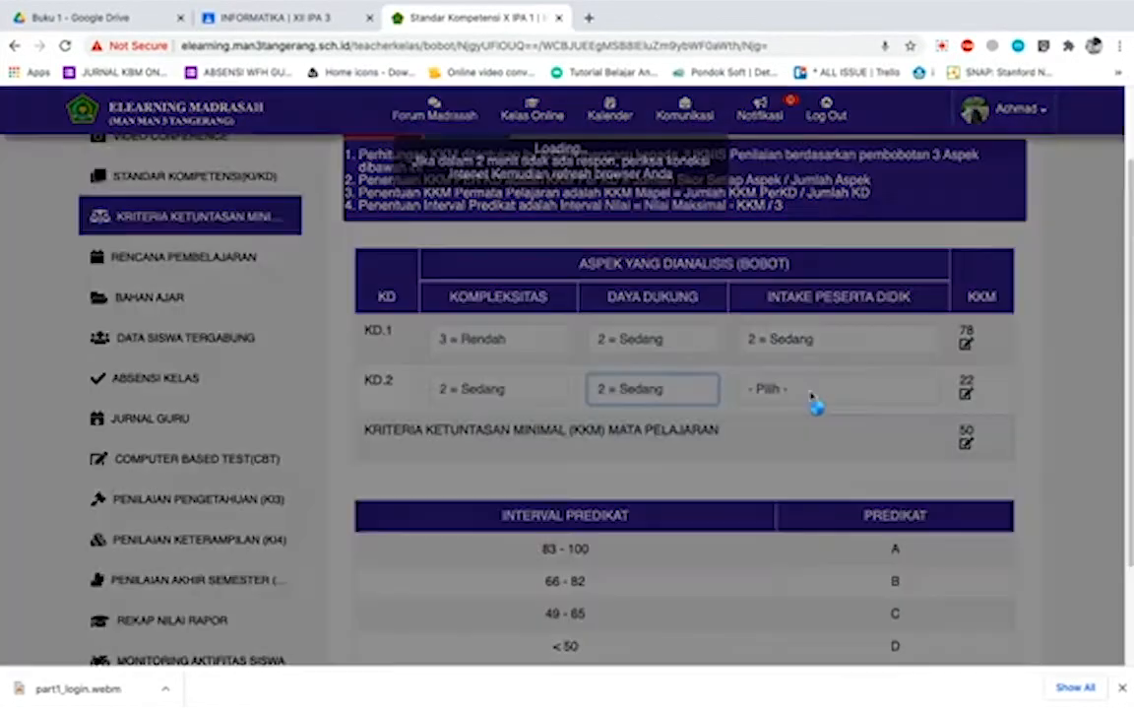
{"action": "left_click", "coordinate": [805, 389]}
{"action": "left_click", "coordinate": [807, 424]}
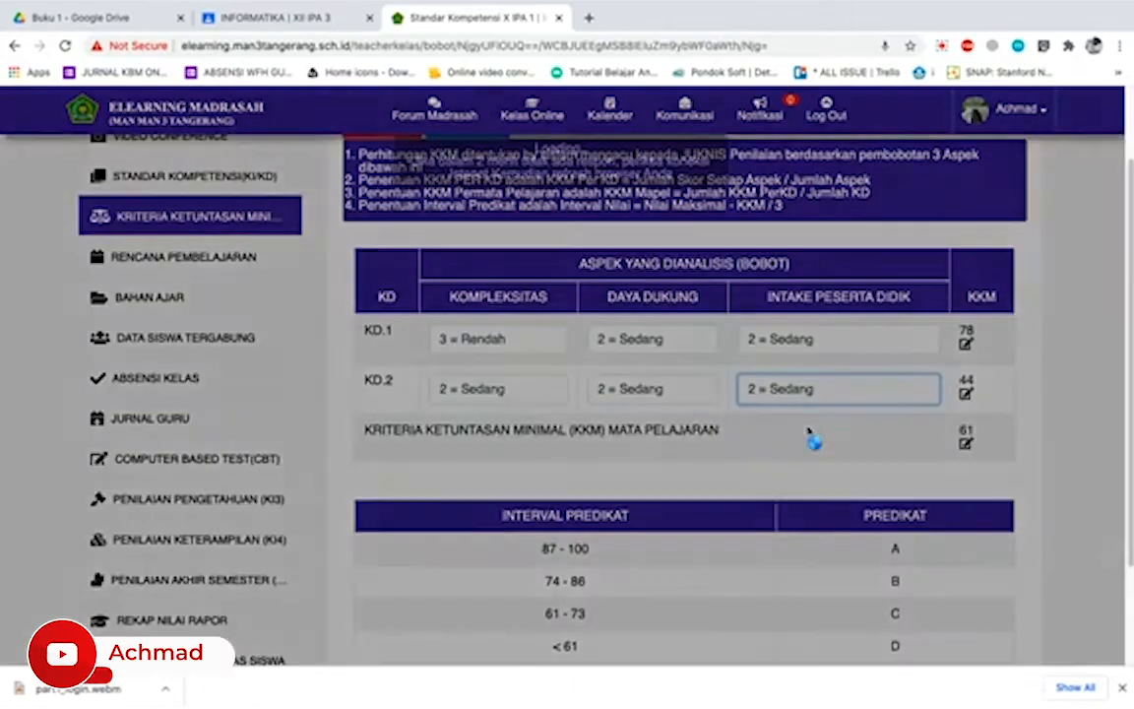
- Open the KKM value of KD.1 for manual editing and save it without entering a number
{"action": "scroll", "coordinate": [724, 430], "scroll_direction": "up", "scroll_amount": 1}
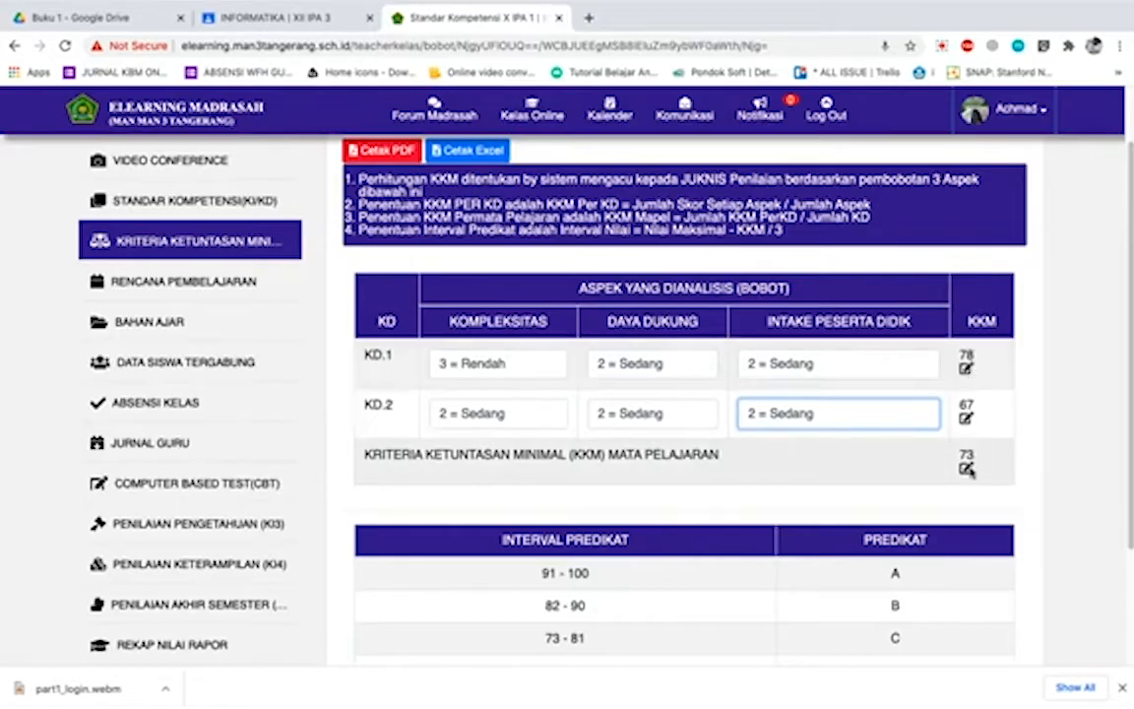
{"action": "left_click", "coordinate": [966, 370]}
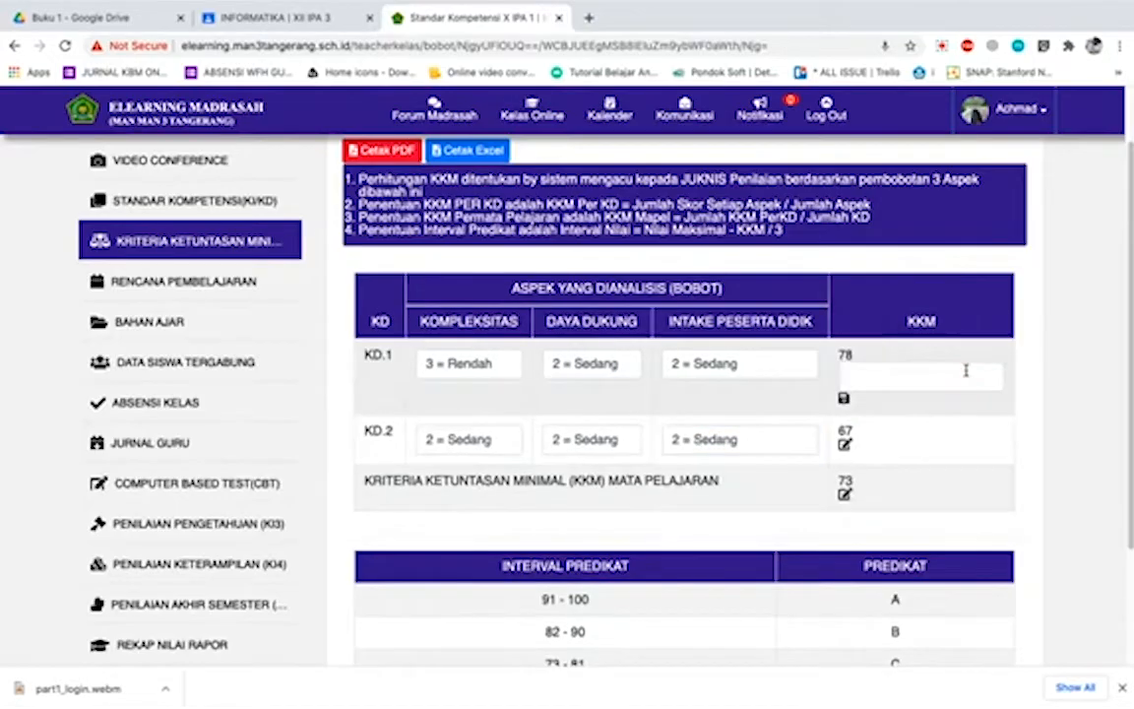
{"action": "left_click", "coordinate": [844, 400]}
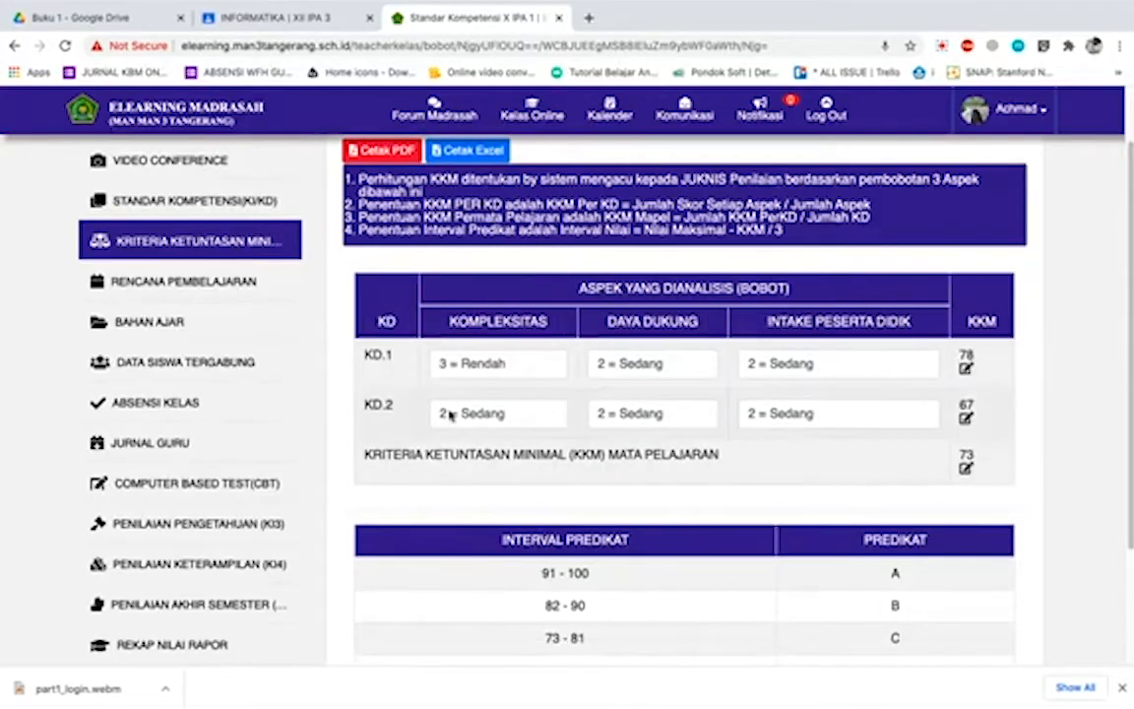
{"action": "scroll", "coordinate": [759, 431], "scroll_direction": "down", "scroll_amount": 1}
{"action": "scroll", "coordinate": [759, 432], "scroll_direction": "up", "scroll_amount": 3}
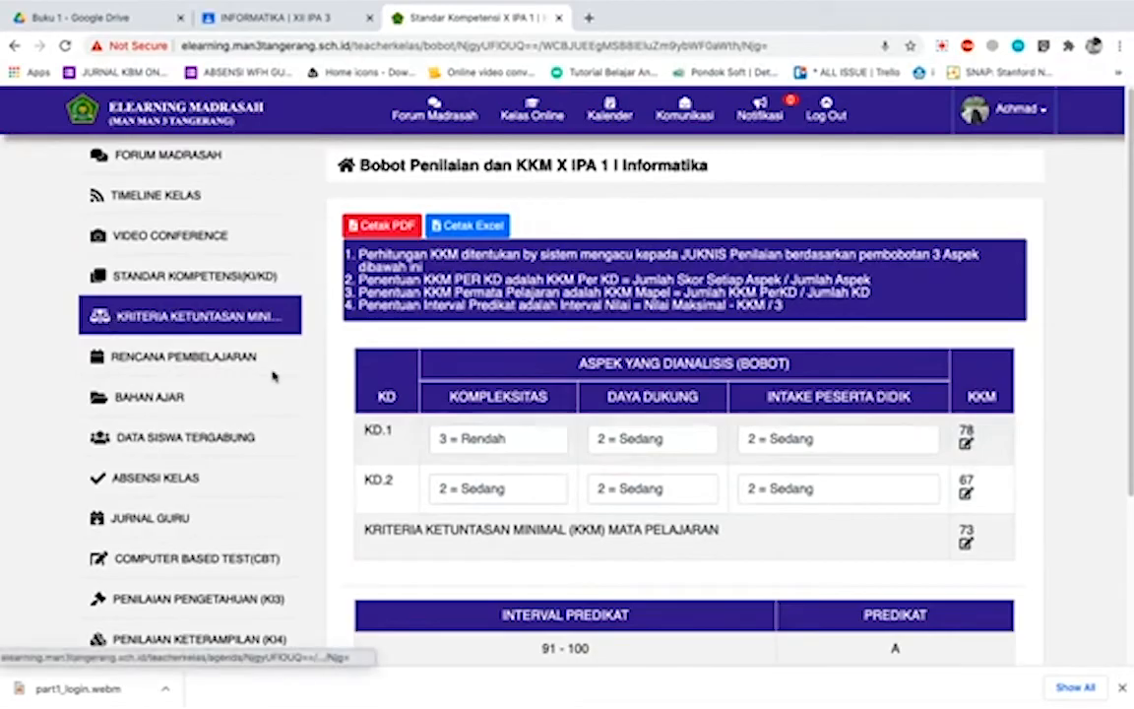
- Open the Rencana Pembelajaran page, start a new lesson plan and look through the fields of its form
{"action": "left_click", "coordinate": [160, 360]}
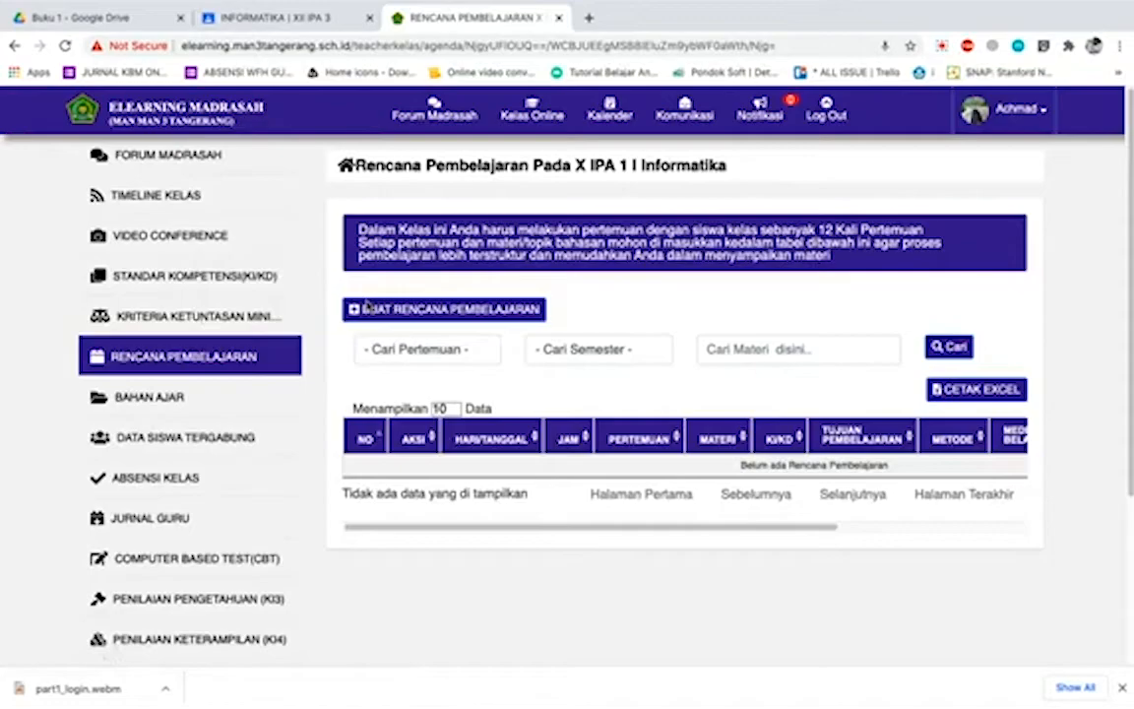
{"action": "left_click", "coordinate": [501, 313]}
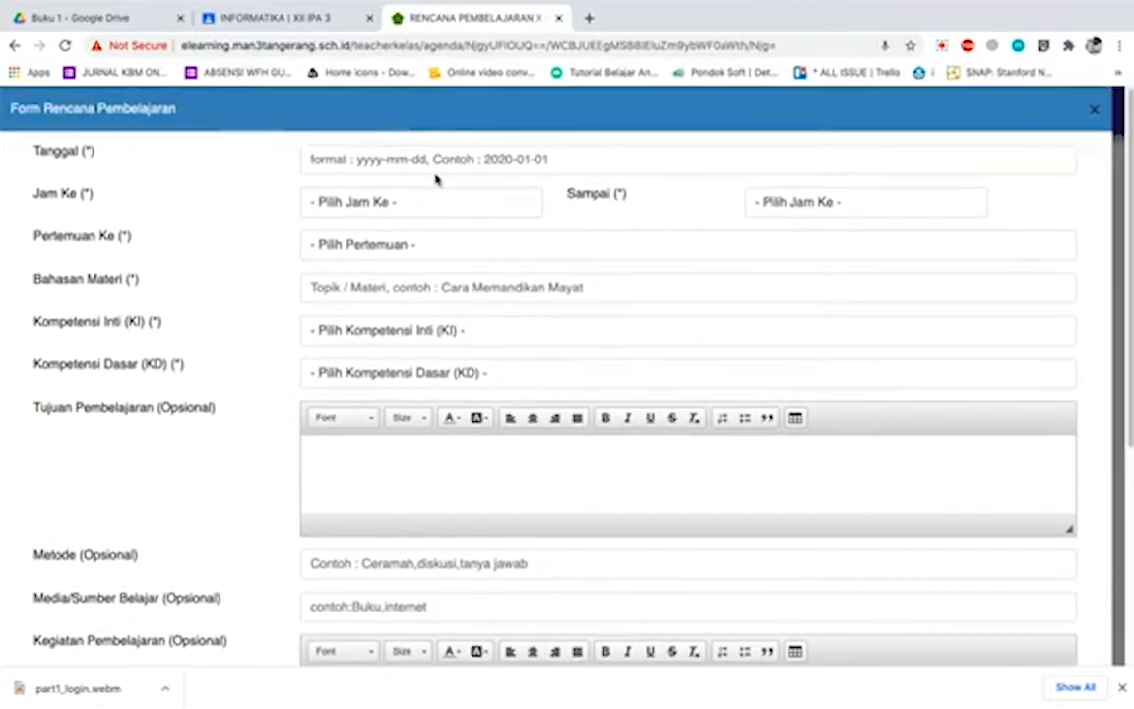
{"action": "scroll", "coordinate": [419, 317], "scroll_direction": "down", "scroll_amount": 5}
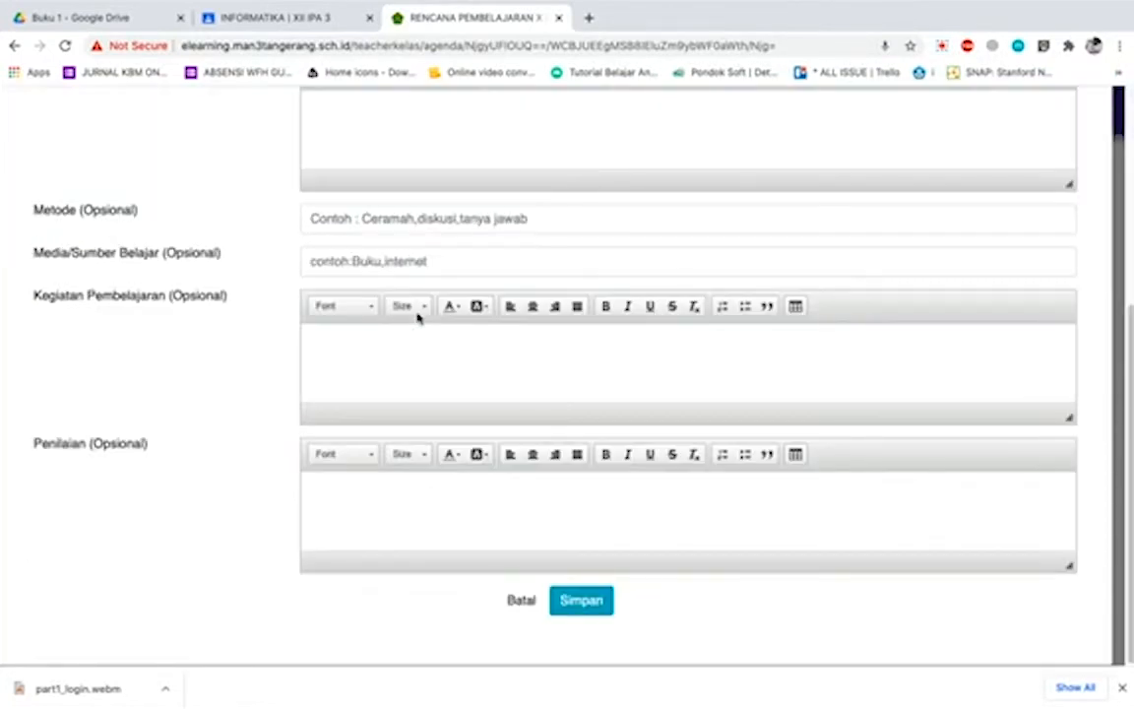
{"action": "scroll", "coordinate": [418, 317], "scroll_direction": "up", "scroll_amount": 5}
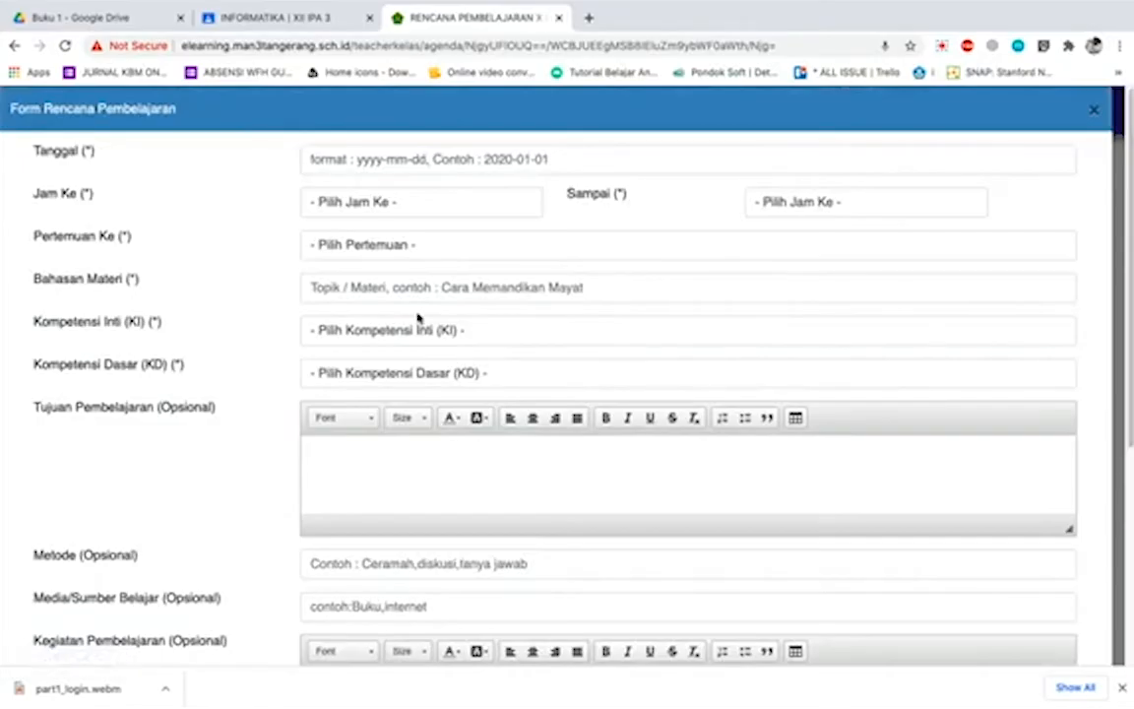
- Set the lesson plan's date to 2020-10-23 and its hours from Jam Ke-2 to Jam Ke-4
{"action": "left_click", "coordinate": [379, 158]}
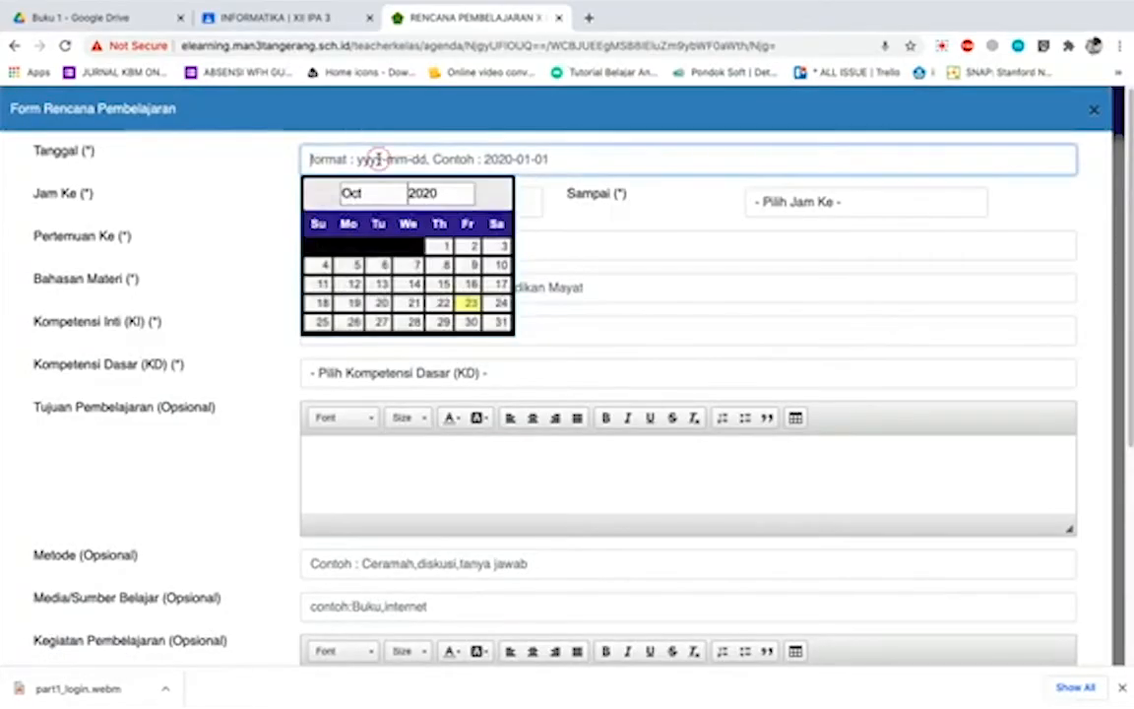
{"action": "left_click", "coordinate": [471, 303]}
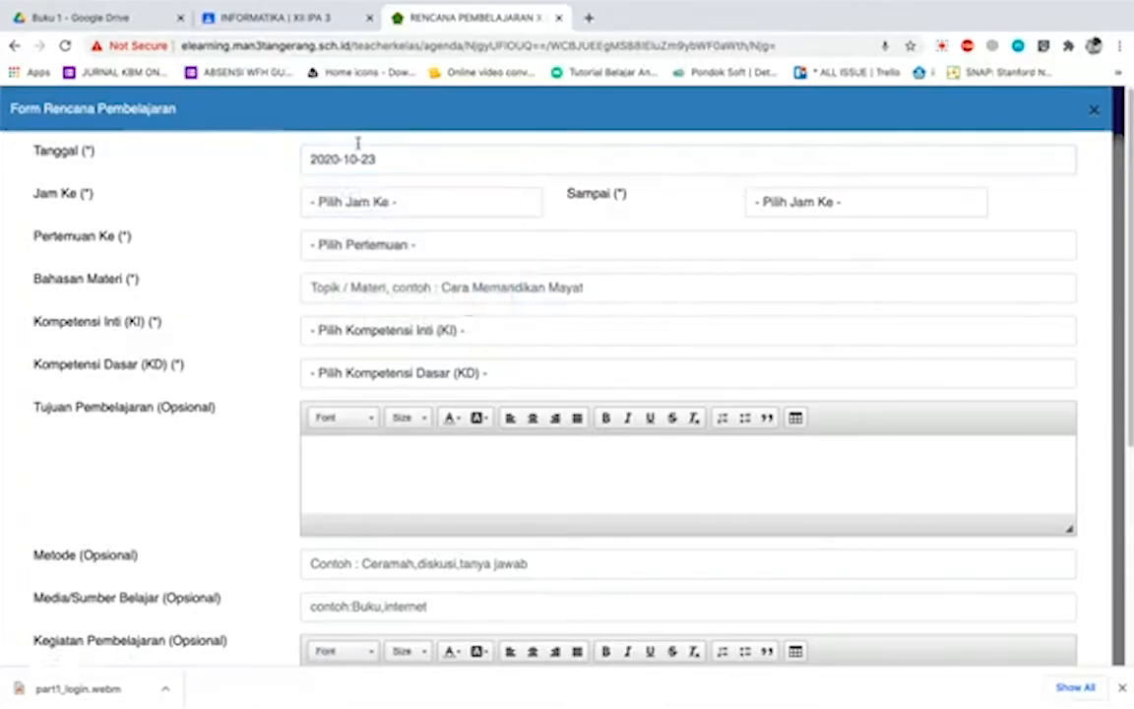
{"action": "left_click", "coordinate": [430, 204]}
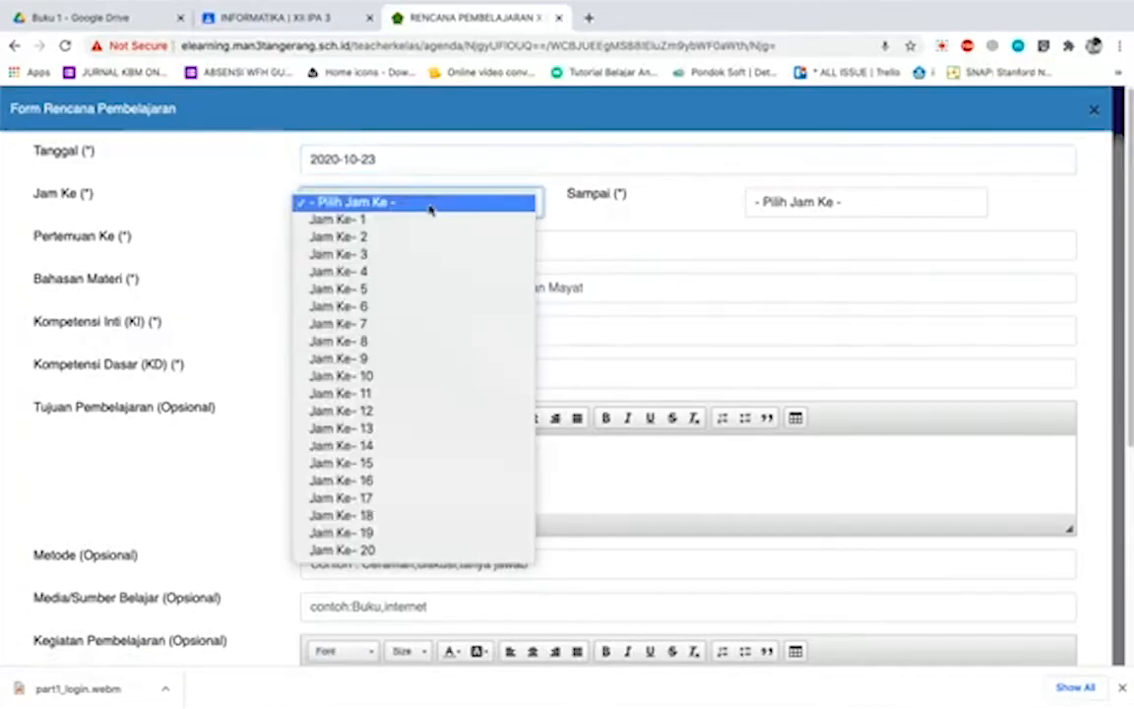
{"action": "left_click", "coordinate": [399, 235]}
{"action": "left_click", "coordinate": [790, 202]}
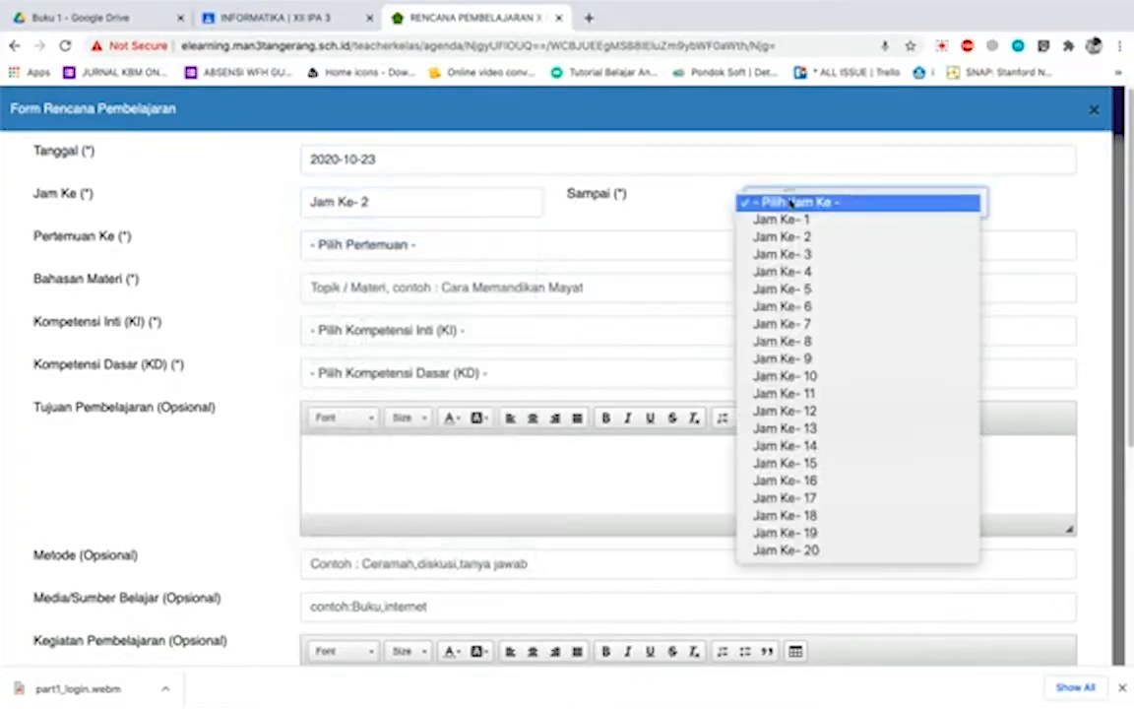
{"action": "left_click", "coordinate": [802, 271]}
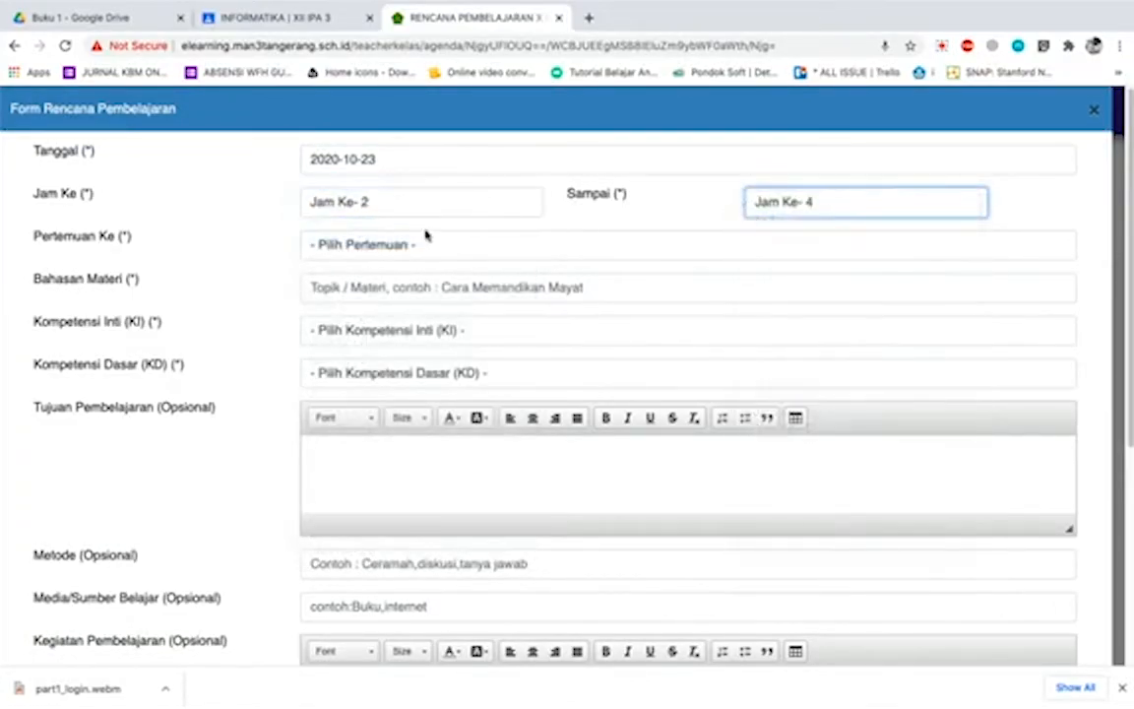
- Set Pertemuan Ke to 2 and enter "Integrasi Ms. Word ke Excel" as the Bahasan Materi
{"action": "left_click", "coordinate": [367, 236]}
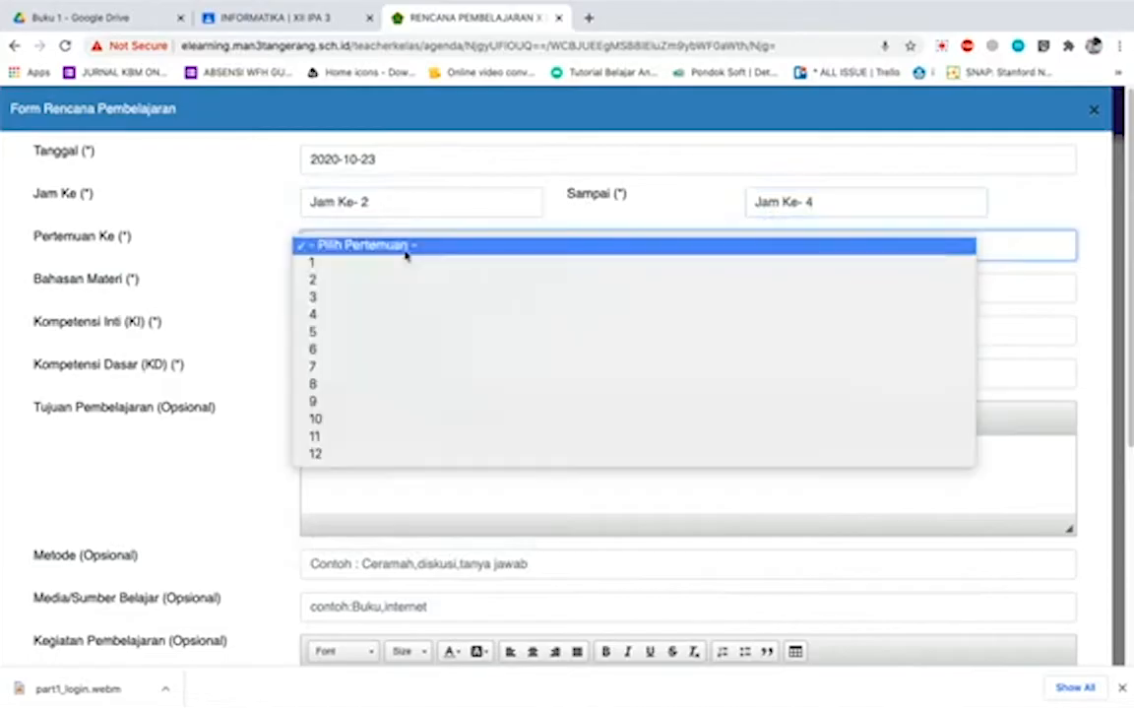
{"action": "left_click", "coordinate": [343, 283]}
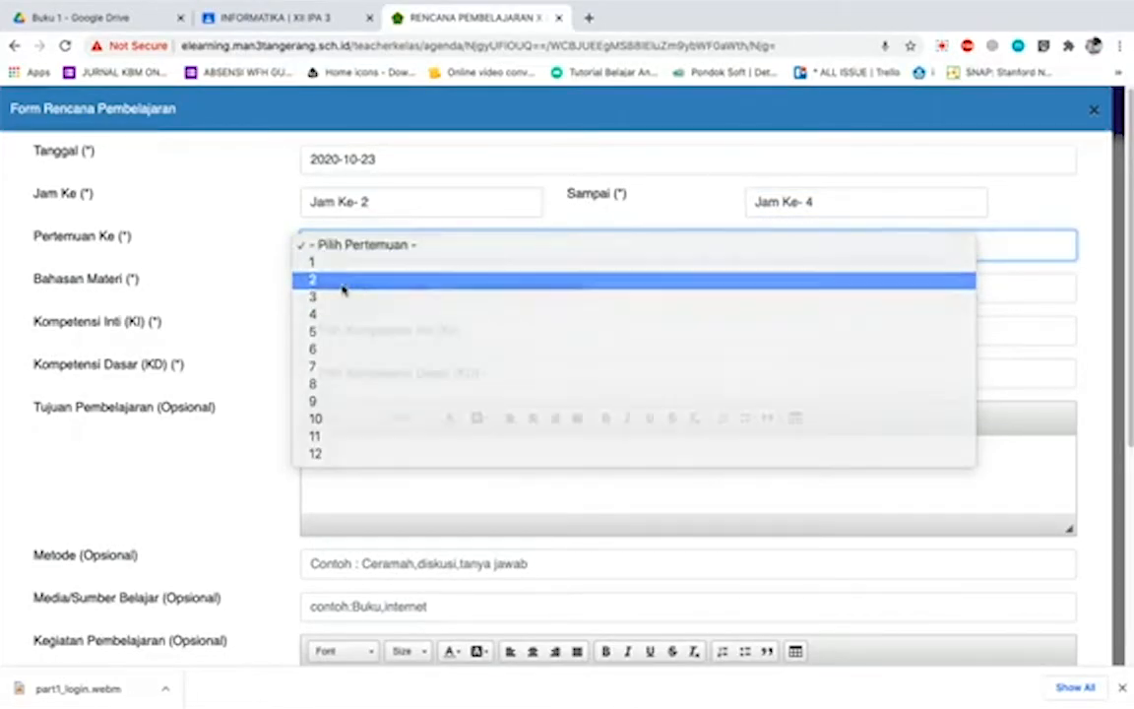
{"action": "left_click", "coordinate": [374, 288]}
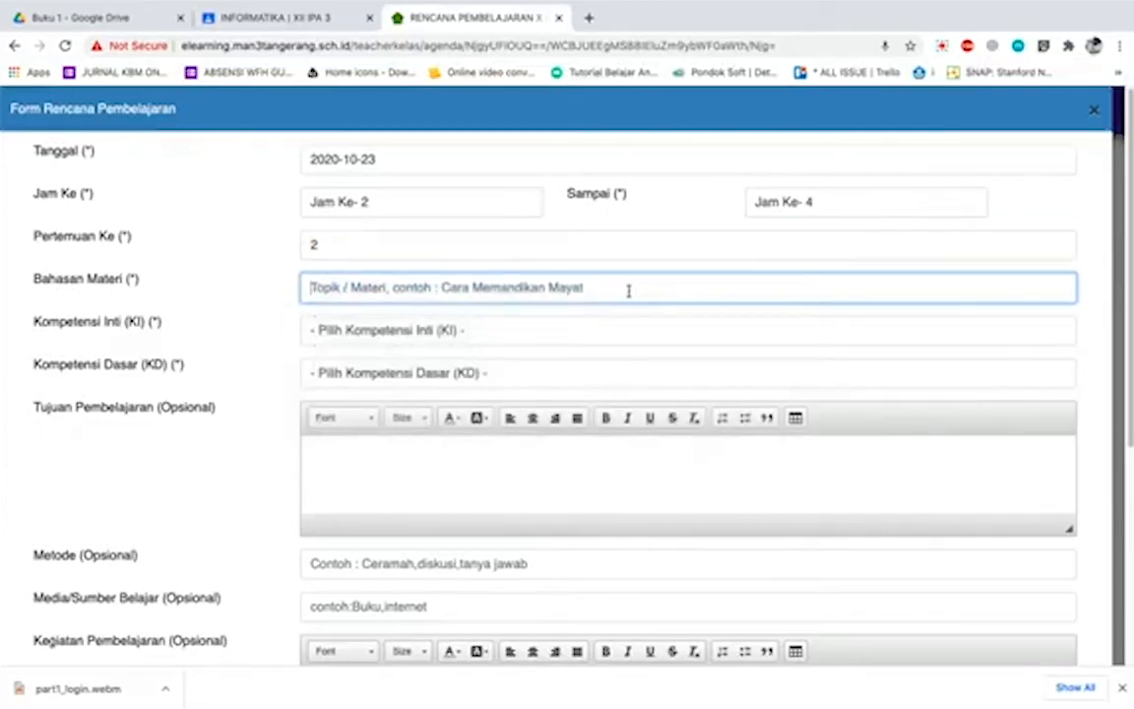
{"action": "type", "text": "Integrasi "}
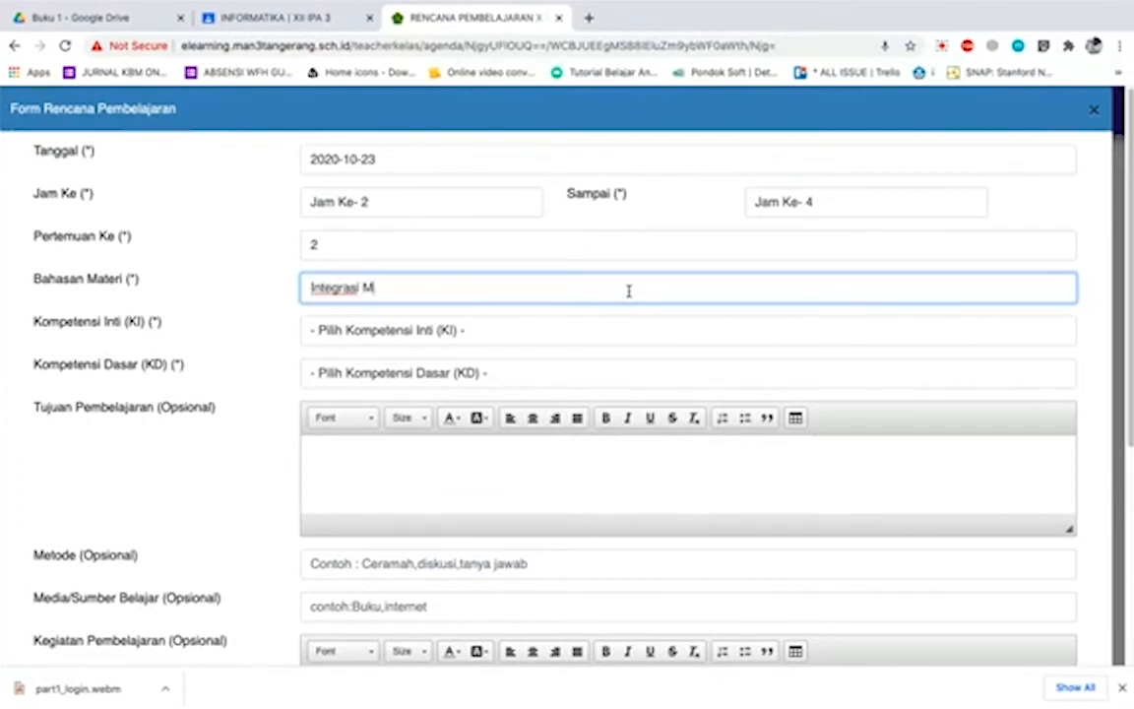
{"action": "type", "text": "Ms. Word ke Excel"}
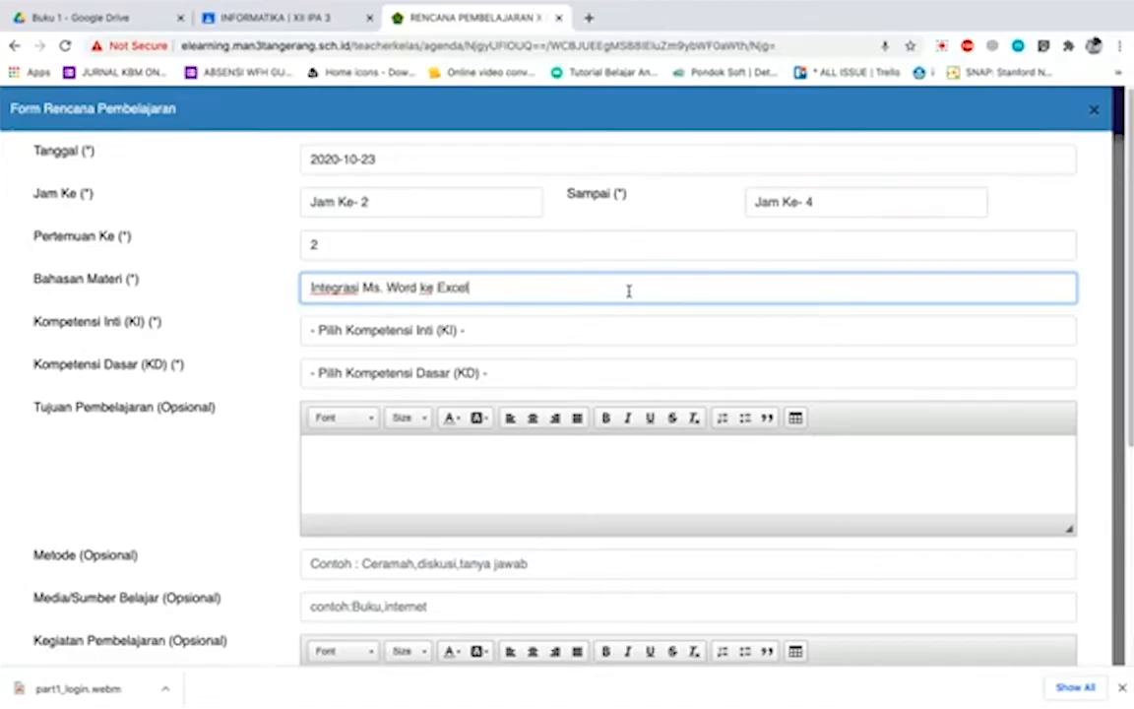
- Choose KI-3 Pengetahuan as core competency and "Mengenal lebih dalam integrasi antar aplikasi office (pengolah kata, angka, presentasi)." as basic competency
{"action": "left_click", "coordinate": [472, 329]}
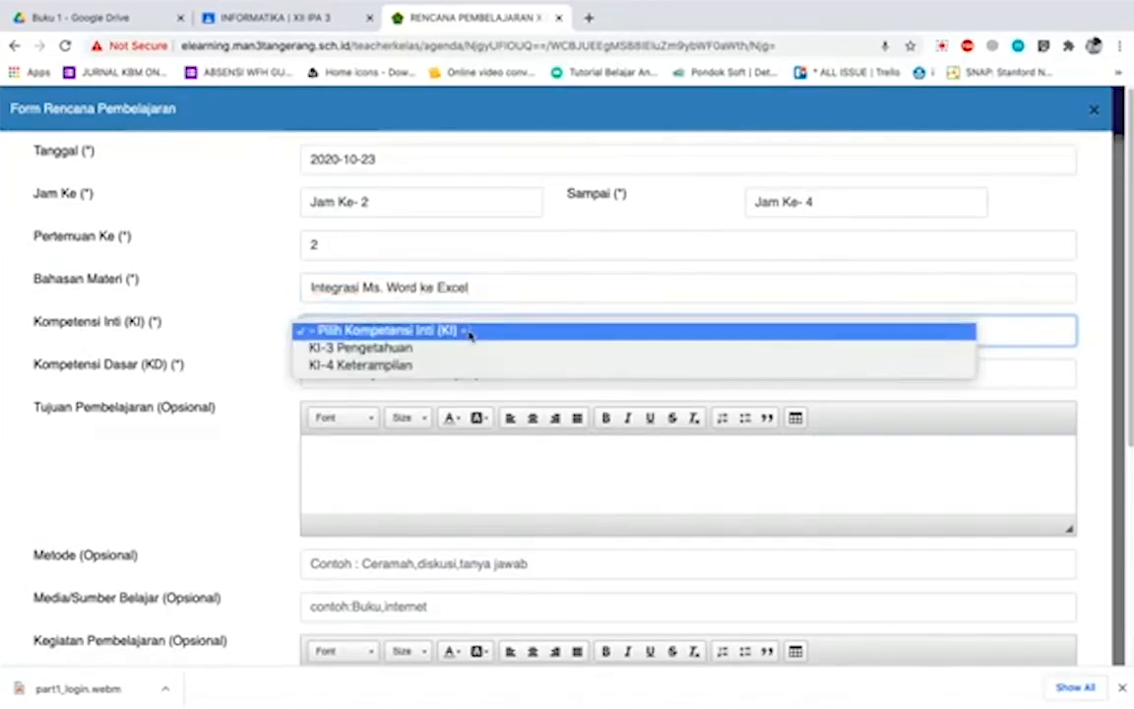
{"action": "left_click", "coordinate": [453, 350]}
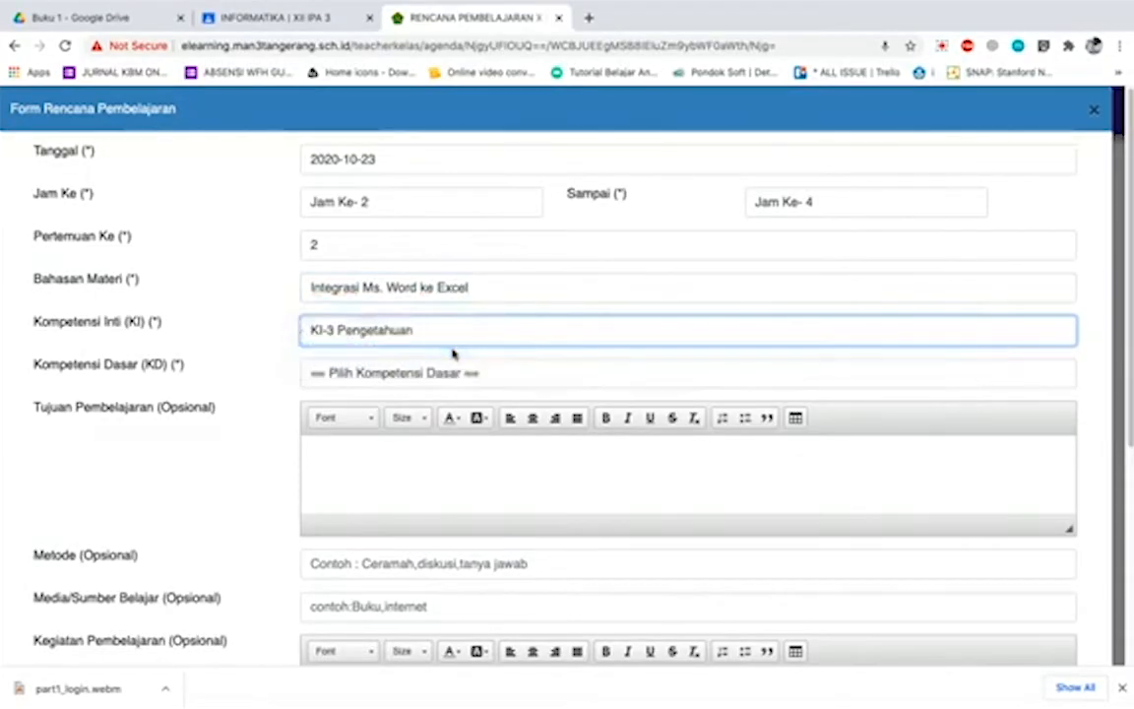
{"action": "left_click", "coordinate": [459, 374]}
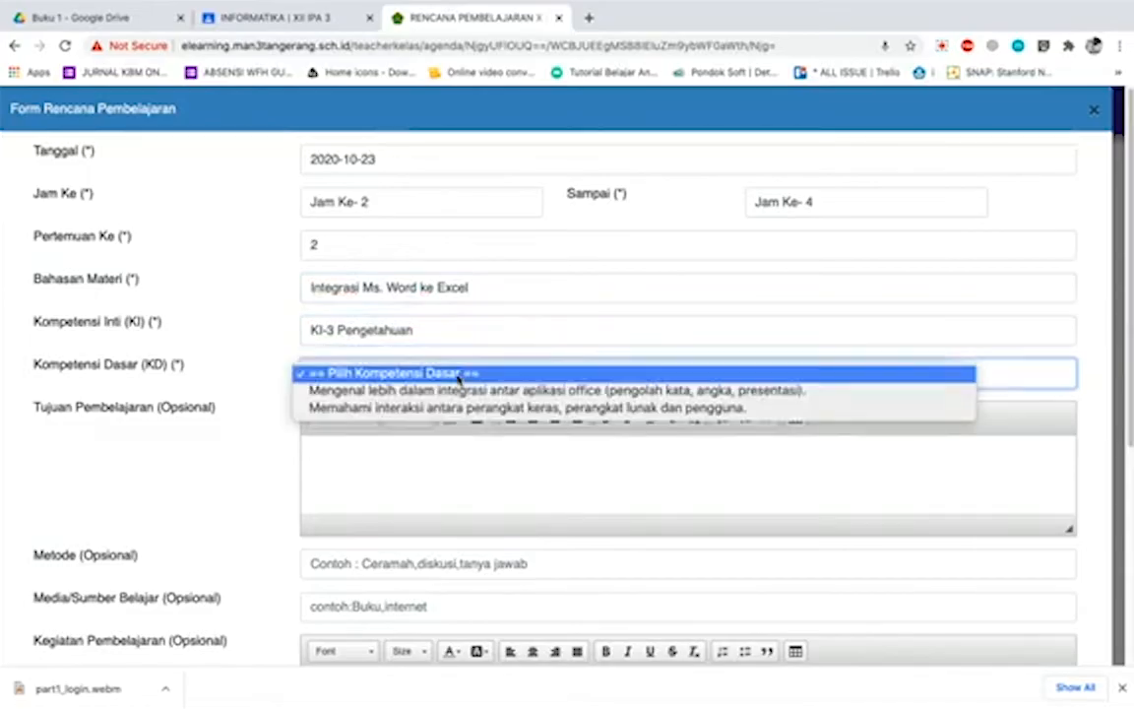
{"action": "left_click", "coordinate": [530, 392]}
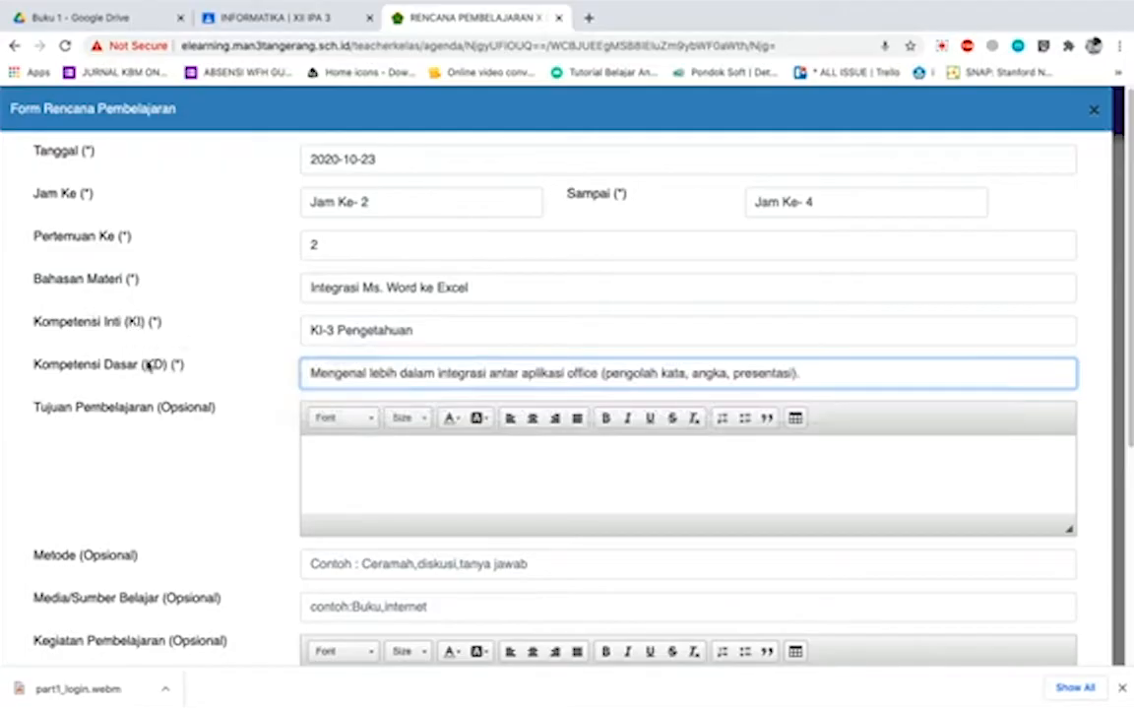
- Enter "Untuk mengetahui konsep integrasi antar aplikasi Office Khususnya Ms. Word ke Excel" as the Tujuan Pembelajaran
{"action": "left_click", "coordinate": [366, 457]}
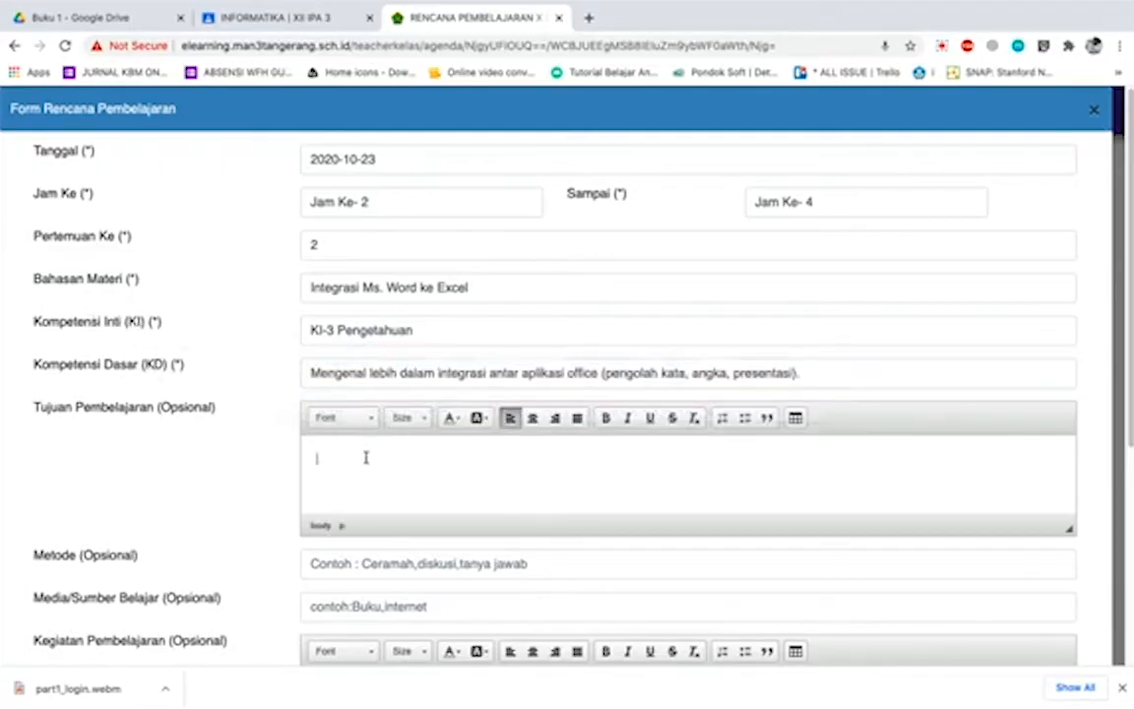
{"action": "scroll", "coordinate": [364, 437], "scroll_direction": "down", "scroll_amount": 1}
{"action": "scroll", "coordinate": [364, 436], "scroll_direction": "down", "scroll_amount": 3}
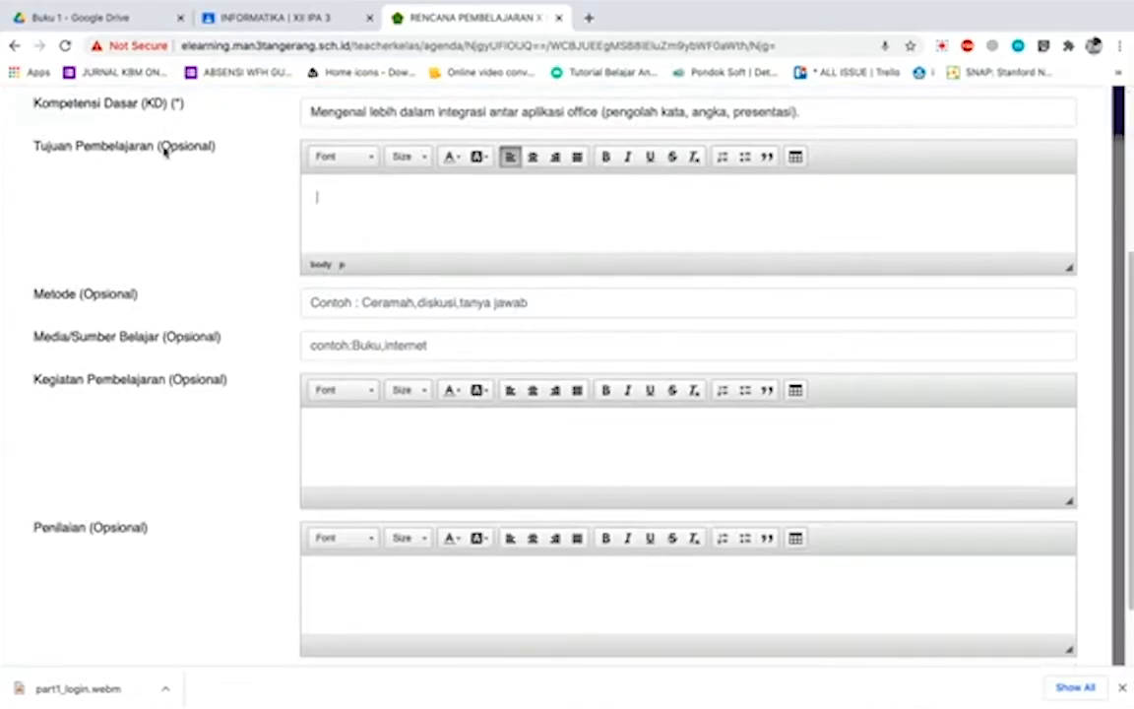
{"action": "left_click_drag", "start_coordinate": [158, 149], "coordinate": [218, 149]}
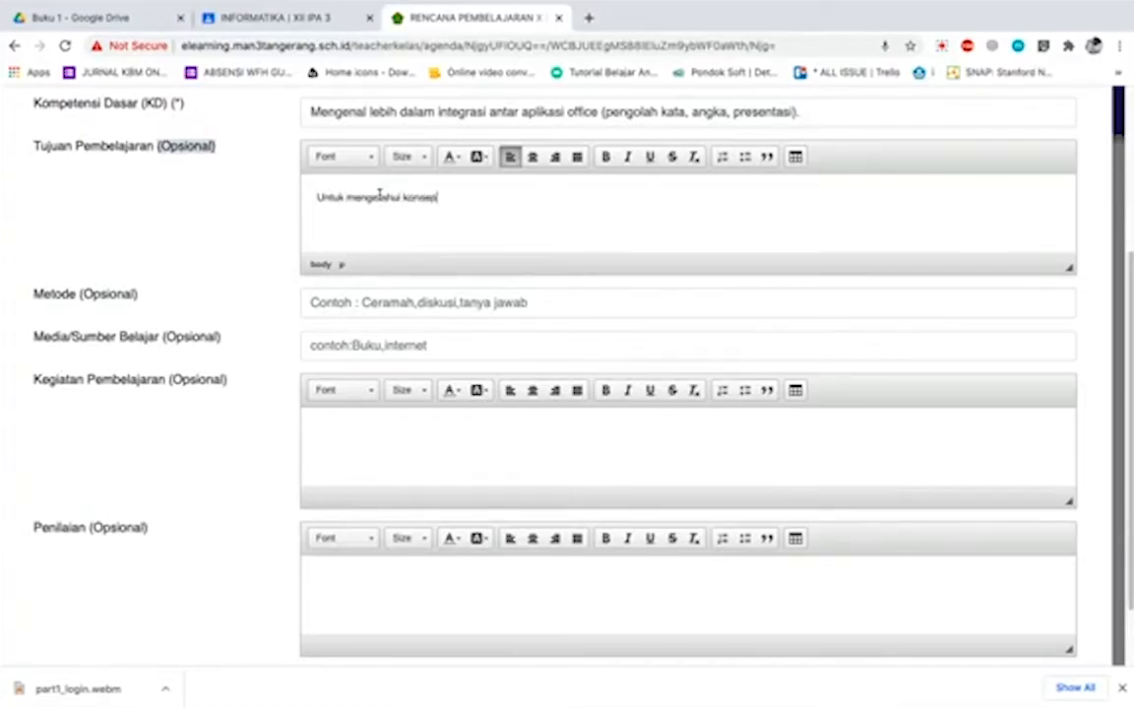
{"action": "type", "text": "antar aplikasi"}
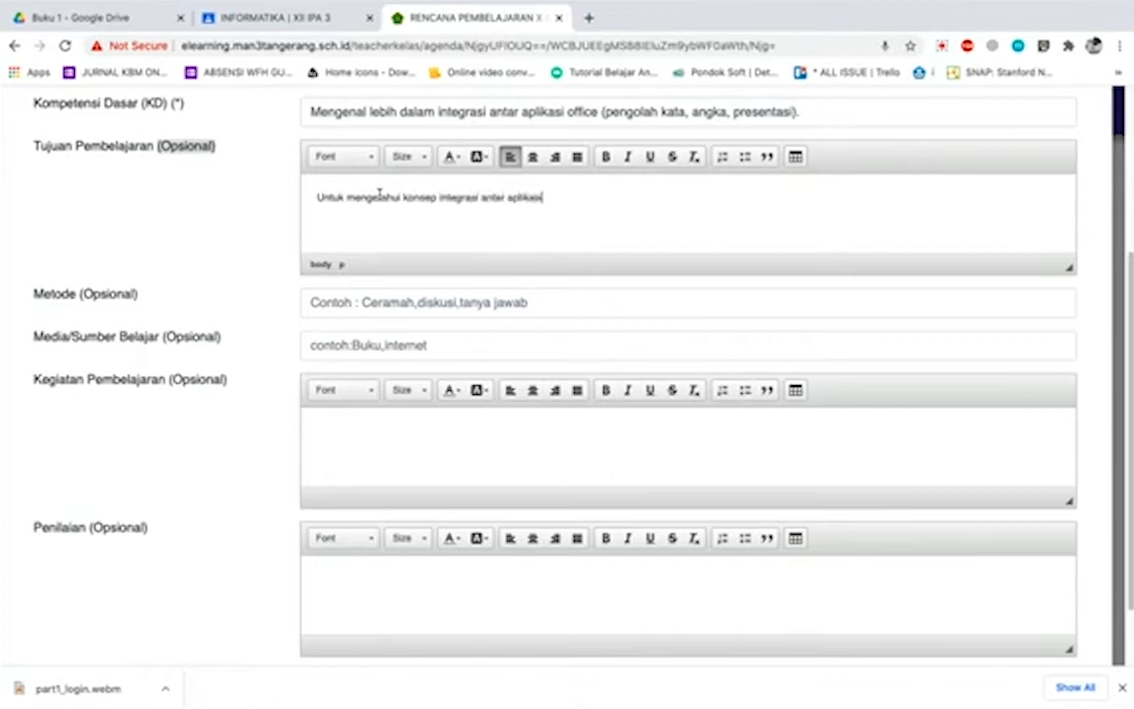
{"action": "type", "text": " Office Khususnya Ms. Word ke Excel"}
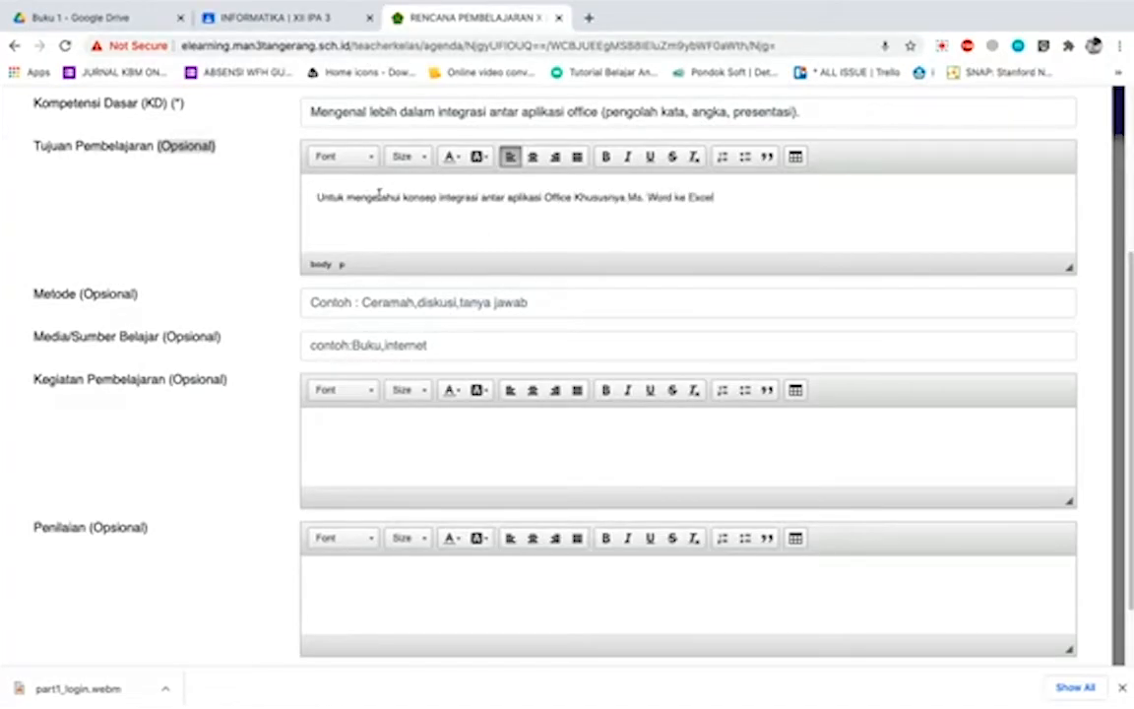
- Enter "Diskusi dan Praktek" as the Metode and "Buku, dan Video" as the Media/Sumber Belajar
{"action": "left_click", "coordinate": [473, 302]}
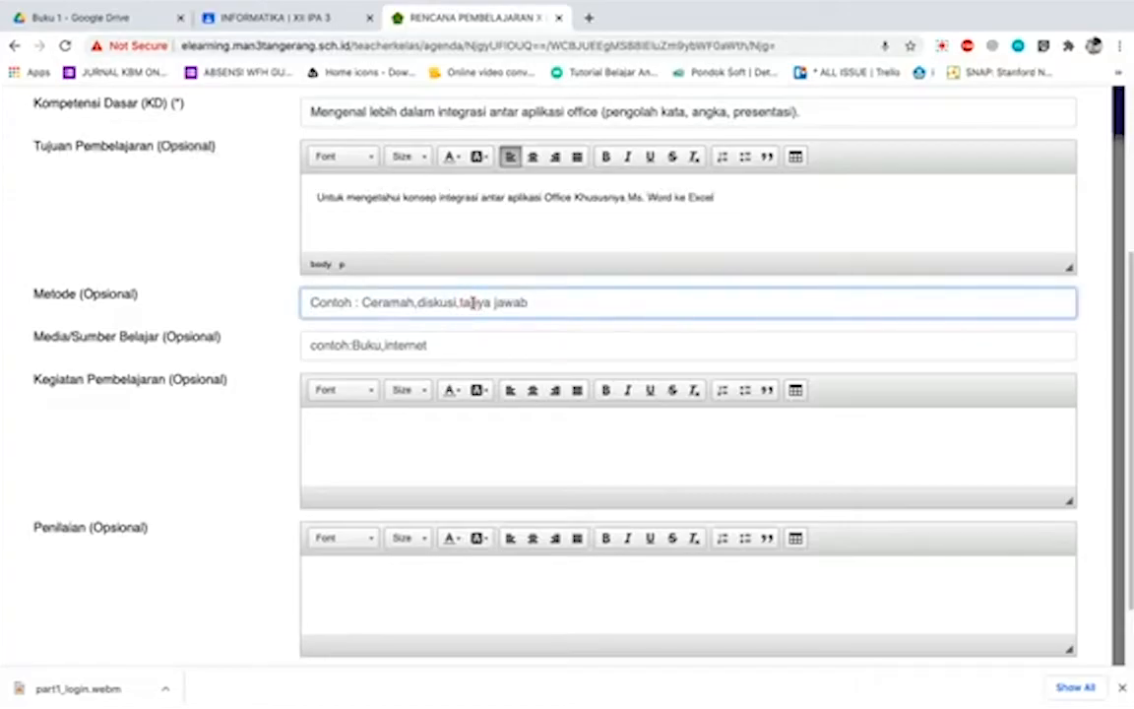
{"action": "type", "text": "Diskusi"}
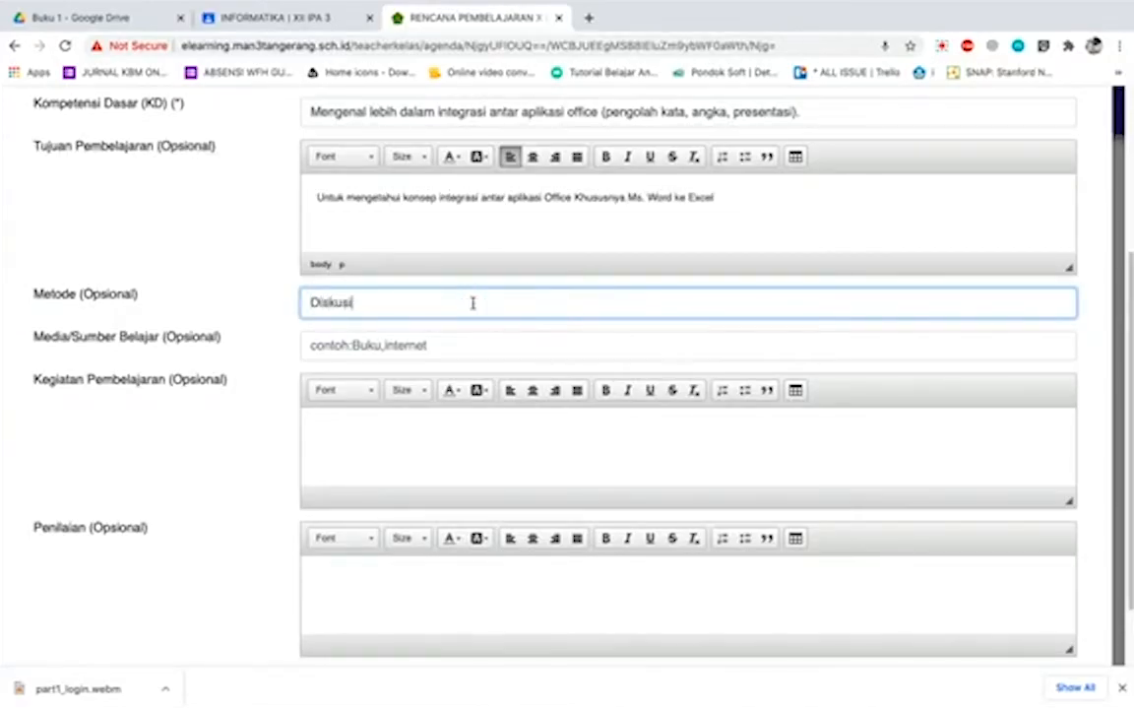
{"action": "type", "text": " dan Praktek"}
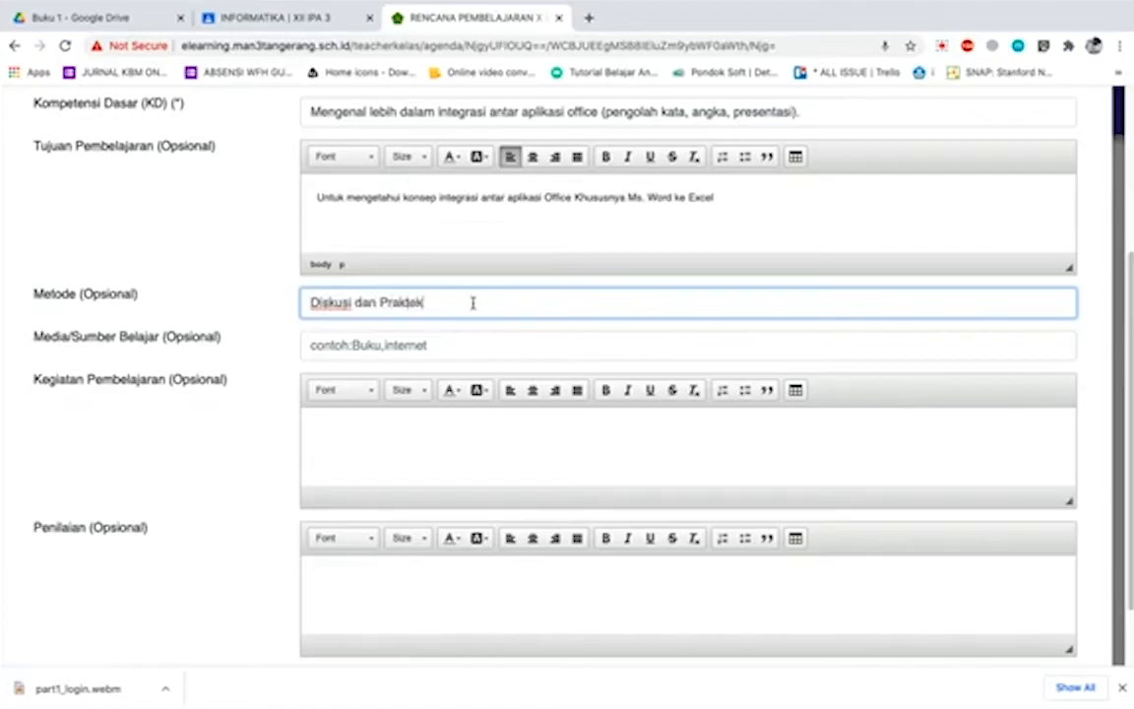
{"action": "left_click", "coordinate": [444, 347]}
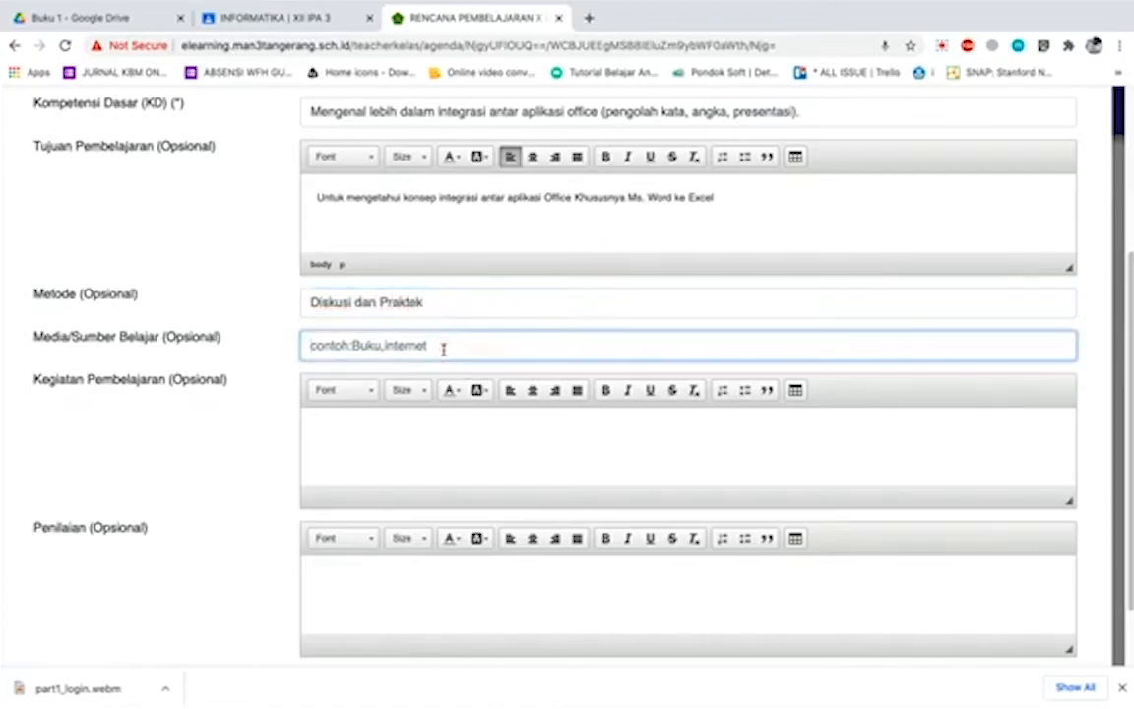
{"action": "type", "text": "Buku, dan"}
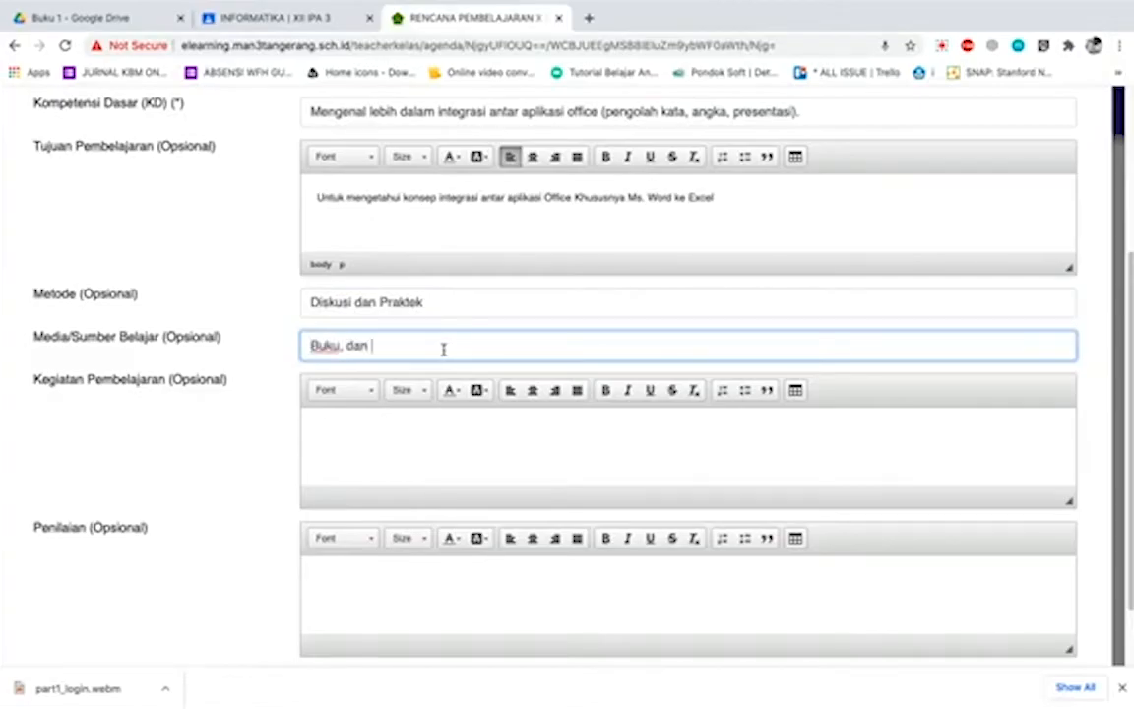
{"action": "type", "text": " Viodeo"}
{"action": "key", "text": "BackSpace"}
{"action": "key", "text": "BackSpace"}
- Leave Kegiatan Pembelajaran and Penilaian empty, review the completed form and save the lesson plan
{"action": "left_click", "coordinate": [459, 433]}
{"action": "scroll", "coordinate": [453, 438], "scroll_direction": "down", "scroll_amount": 2}
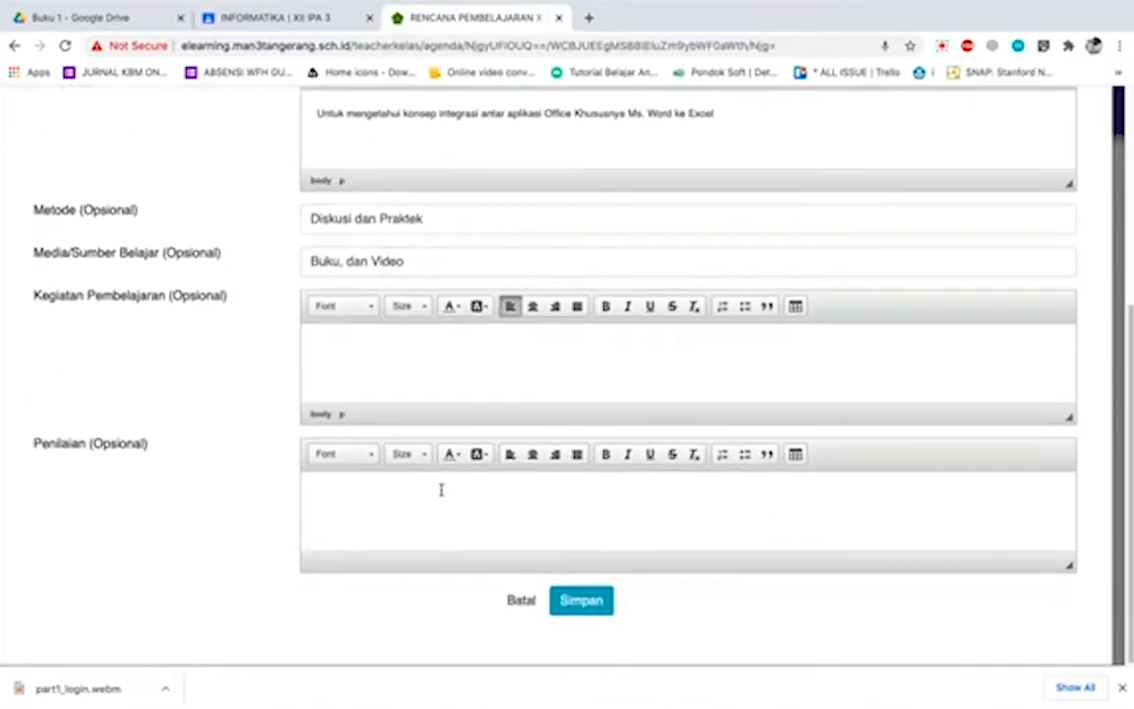
{"action": "left_click", "coordinate": [440, 489]}
{"action": "scroll", "coordinate": [452, 393], "scroll_direction": "up", "scroll_amount": 5}
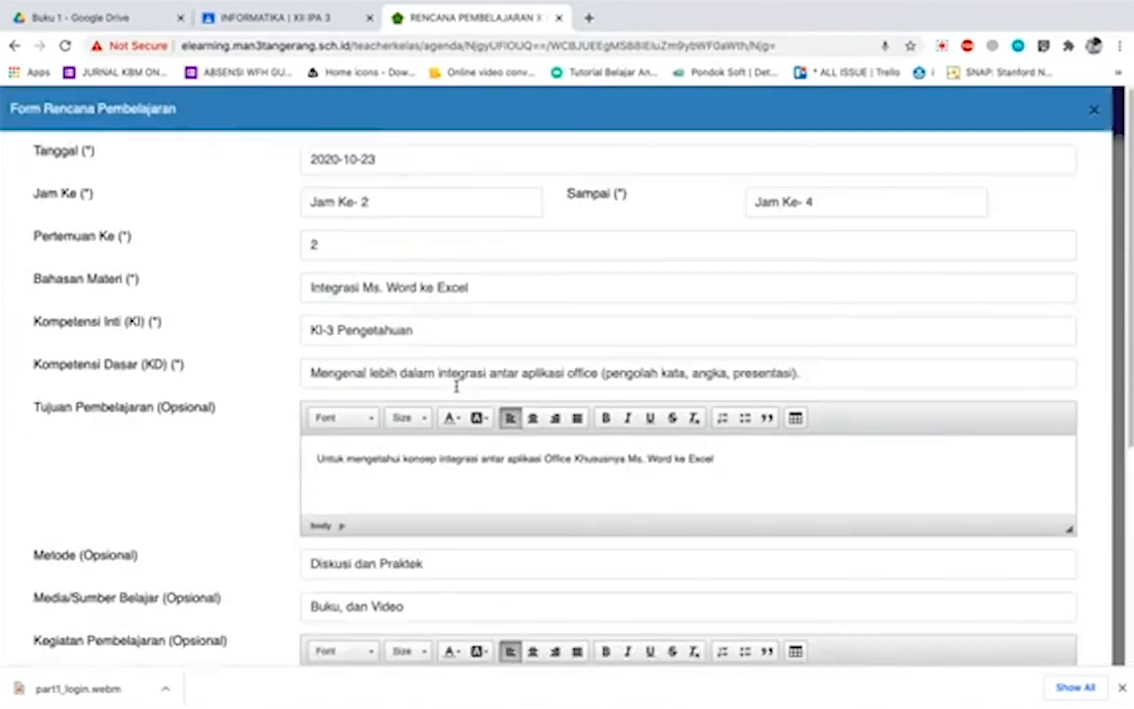
{"action": "scroll", "coordinate": [457, 388], "scroll_direction": "down", "scroll_amount": 4}
{"action": "scroll", "coordinate": [459, 386], "scroll_direction": "up", "scroll_amount": 4}
{"action": "scroll", "coordinate": [460, 390], "scroll_direction": "down", "scroll_amount": 4}
{"action": "left_click", "coordinate": [594, 608]}
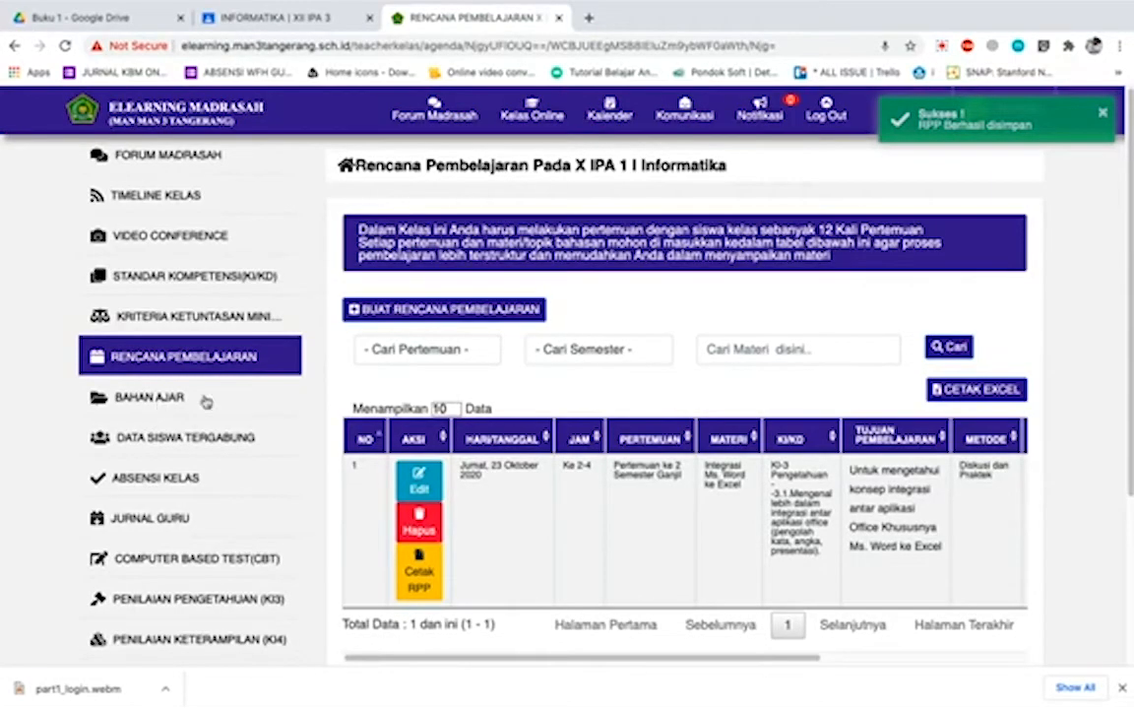
- Open the Bahan Ajar page and start sharing a new teaching material uploaded from the computer
{"action": "left_click", "coordinate": [149, 402]}
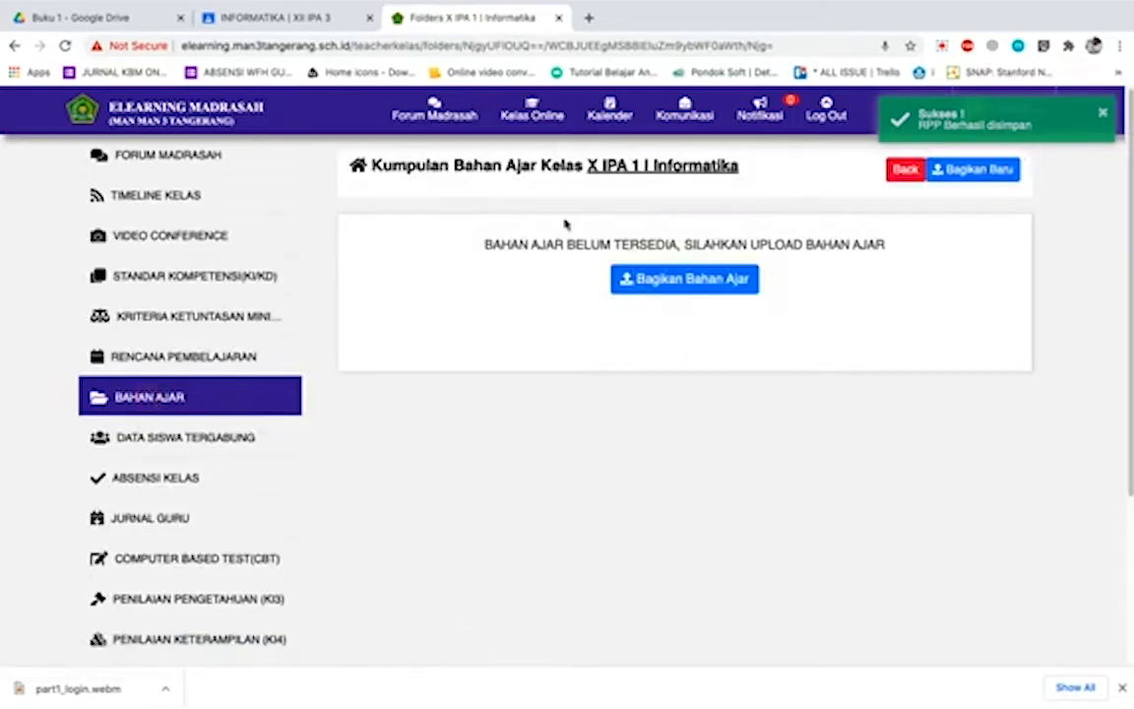
{"action": "left_click", "coordinate": [690, 280]}
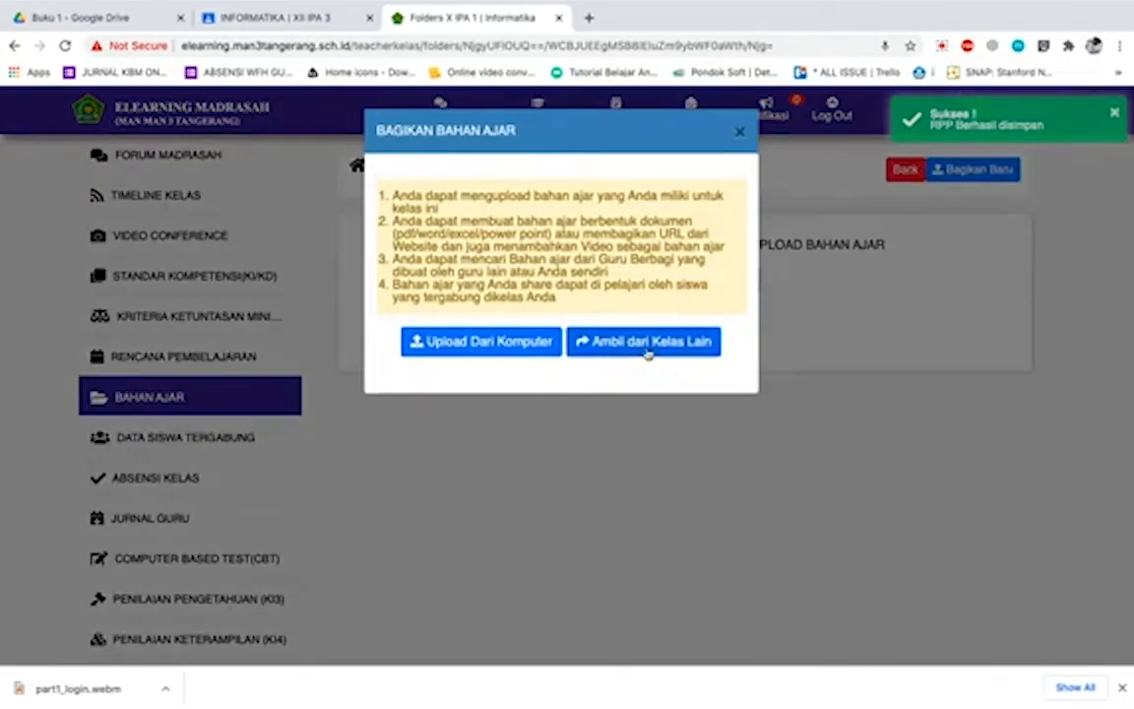
{"action": "left_click", "coordinate": [473, 340]}
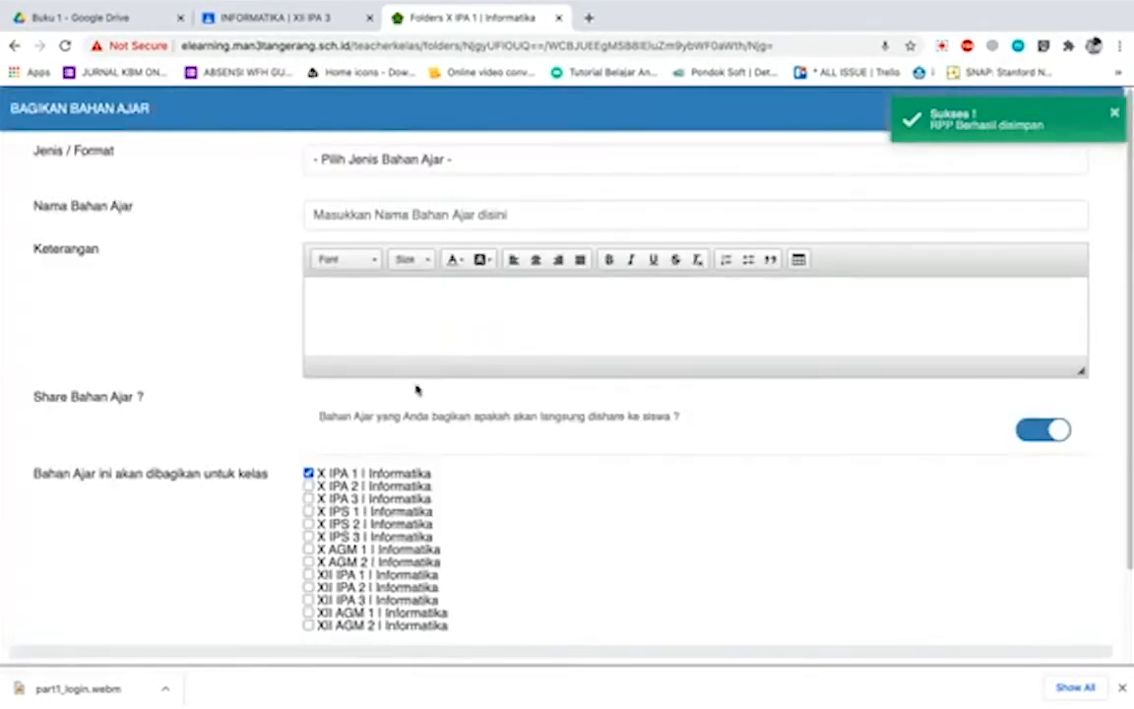
- Select X IPA 2, X IPA 3, X IPS 1 and X IPS 2 as additional recipient classes, and clear them again
{"action": "scroll", "coordinate": [471, 339], "scroll_direction": "down", "scroll_amount": 2}
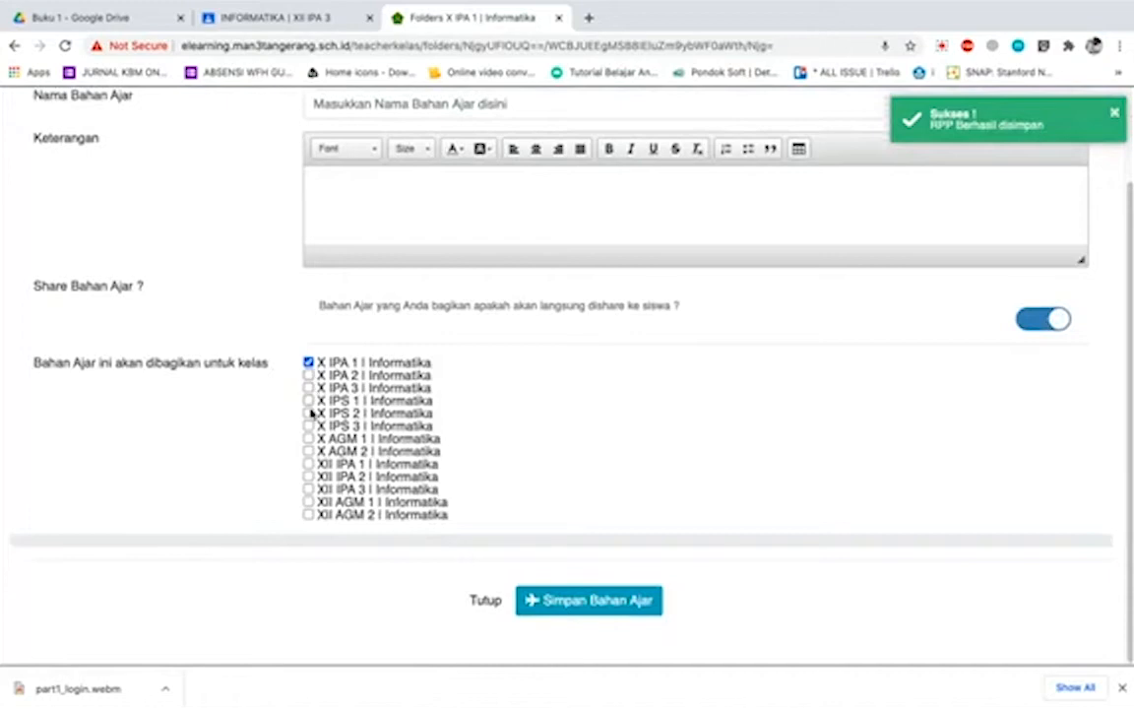
{"action": "left_click", "coordinate": [308, 375]}
{"action": "left_click", "coordinate": [308, 388]}
{"action": "left_click", "coordinate": [308, 400]}
{"action": "left_click", "coordinate": [308, 413]}
{"action": "left_click", "coordinate": [308, 413]}
{"action": "left_click", "coordinate": [308, 400]}
{"action": "left_click", "coordinate": [308, 387]}
{"action": "left_click", "coordinate": [311, 375]}
- Set the teaching material's Jenis / Format to Bahan Ajar Format Power Point
{"action": "scroll", "coordinate": [597, 430], "scroll_direction": "up", "scroll_amount": 1}
{"action": "left_click", "coordinate": [469, 167]}
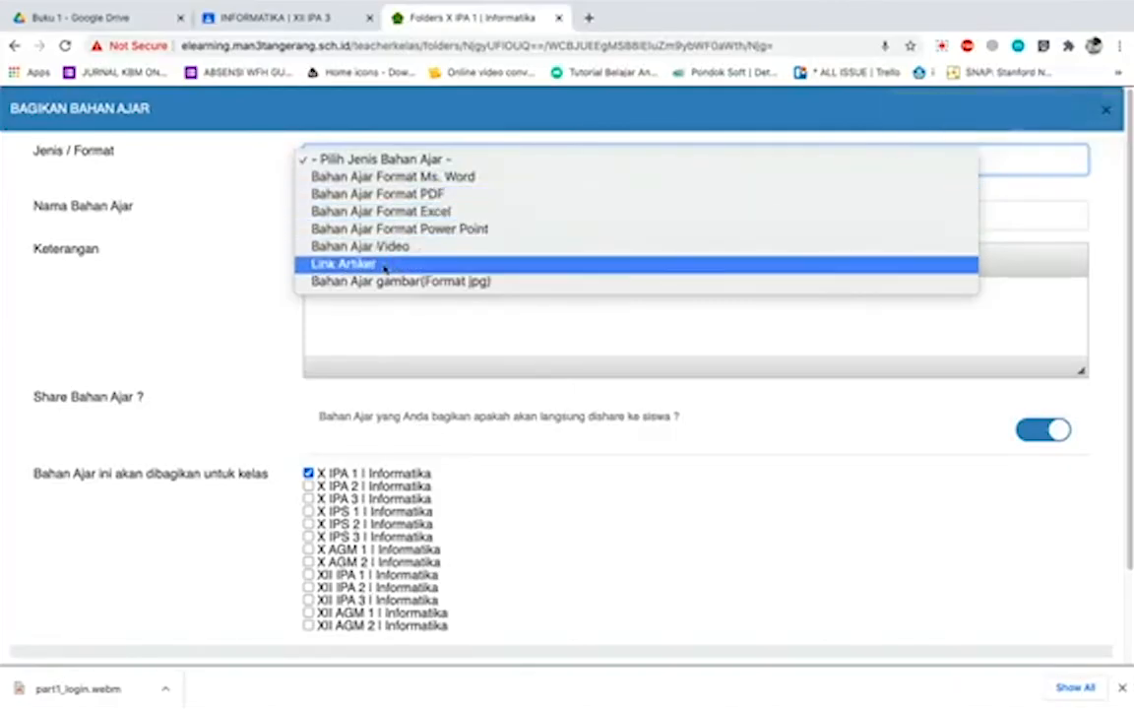
{"action": "left_click", "coordinate": [439, 229]}
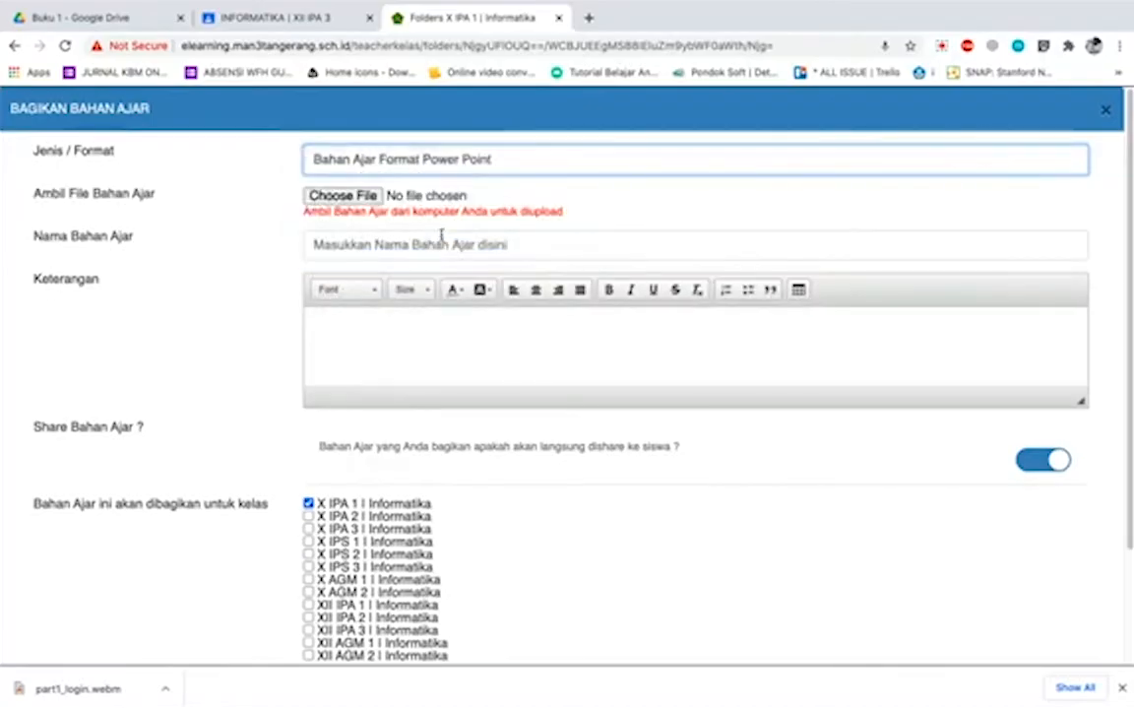
- Attach the file Pengertian Jaringan Komputer.pptx from the TIK > Kelas X folder on the Seagate Backup Plus Drive
{"action": "left_click", "coordinate": [359, 204]}
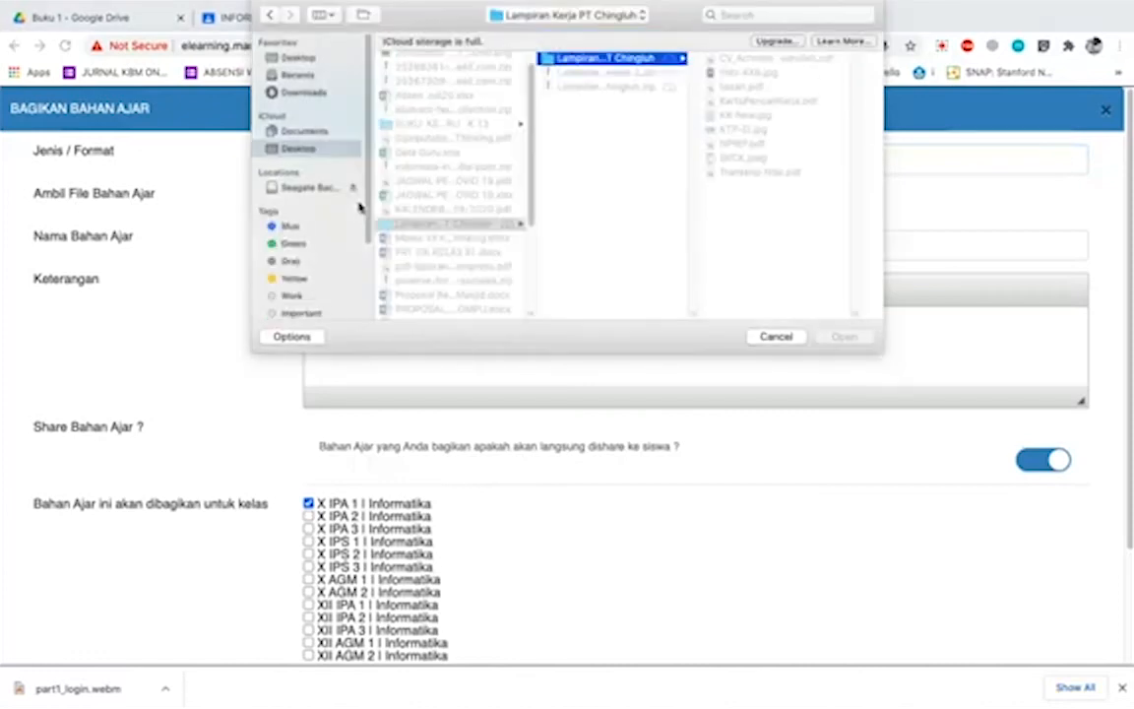
{"action": "left_click", "coordinate": [298, 186]}
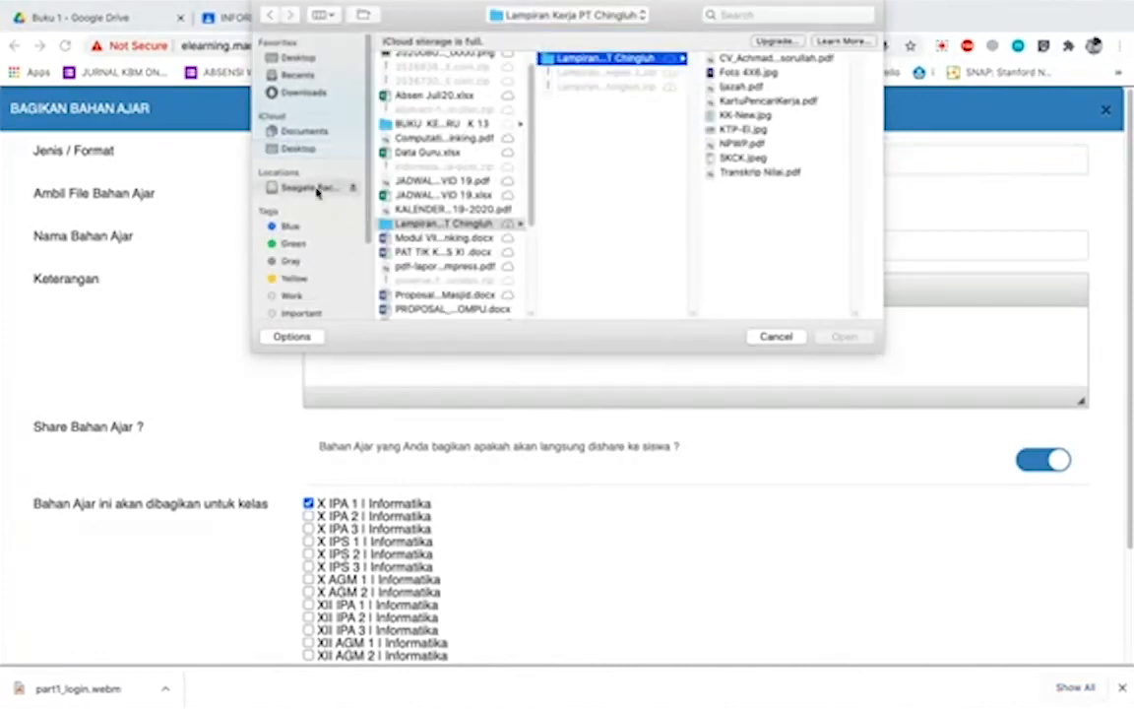
{"action": "scroll", "coordinate": [442, 224], "scroll_direction": "down", "scroll_amount": 10}
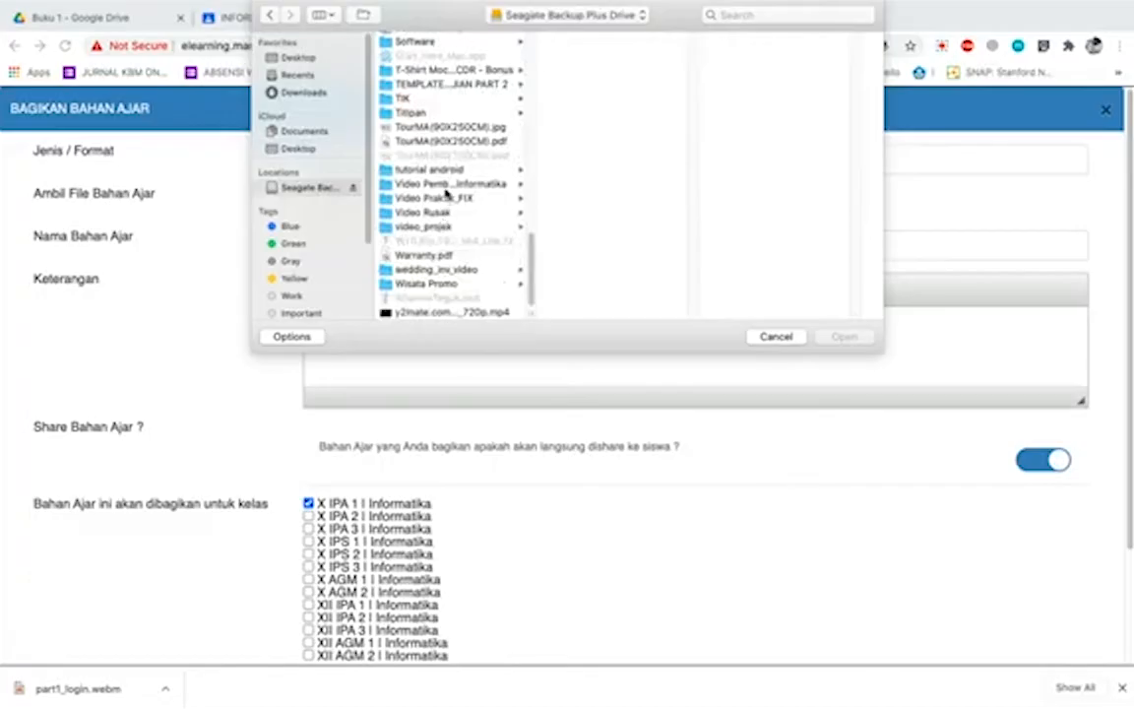
{"action": "scroll", "coordinate": [459, 204], "scroll_direction": "up", "scroll_amount": 1}
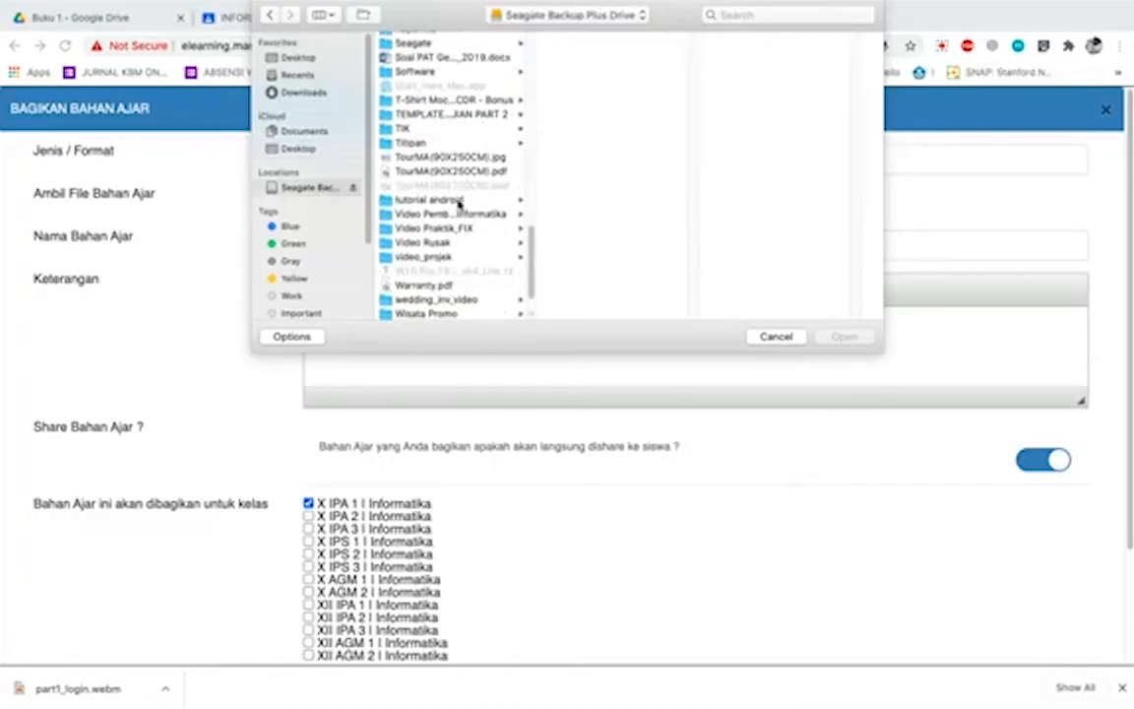
{"action": "left_click", "coordinate": [430, 129]}
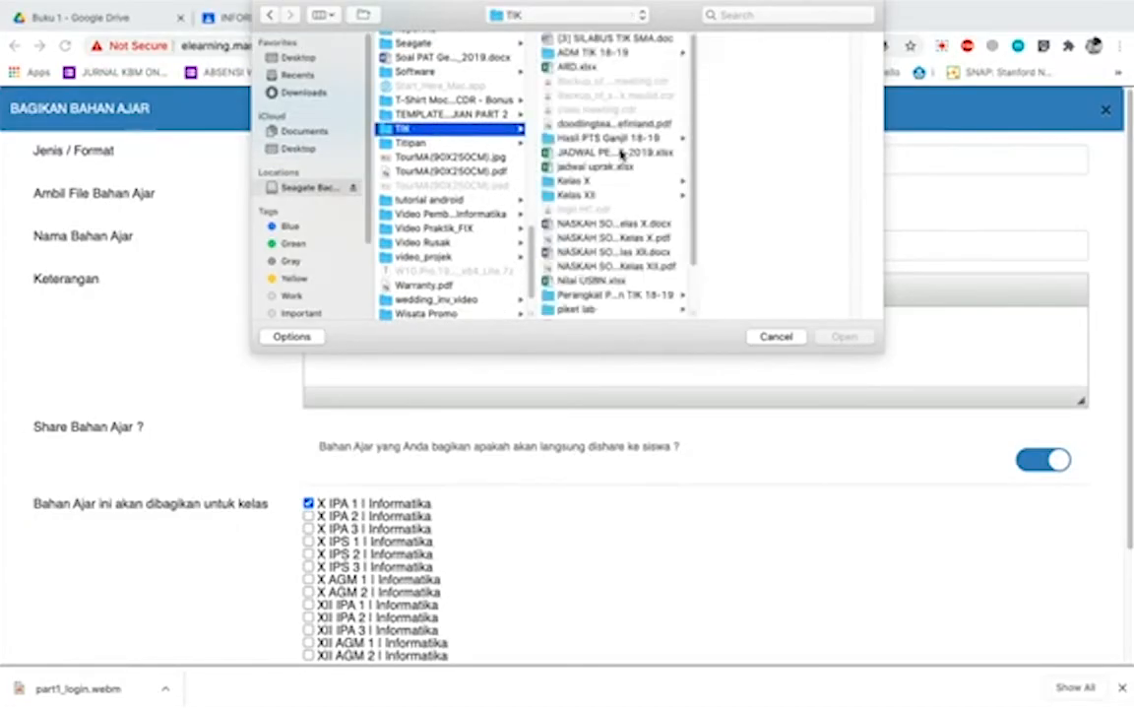
{"action": "scroll", "coordinate": [620, 203], "scroll_direction": "down", "scroll_amount": 3}
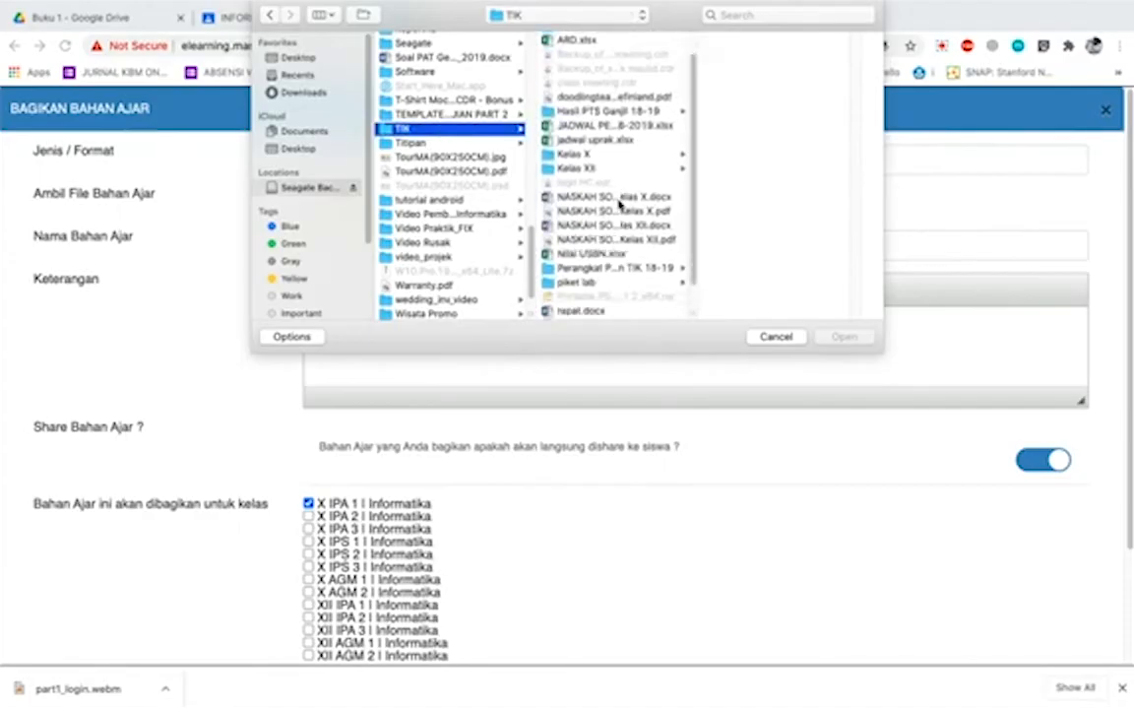
{"action": "scroll", "coordinate": [620, 202], "scroll_direction": "up", "scroll_amount": 1}
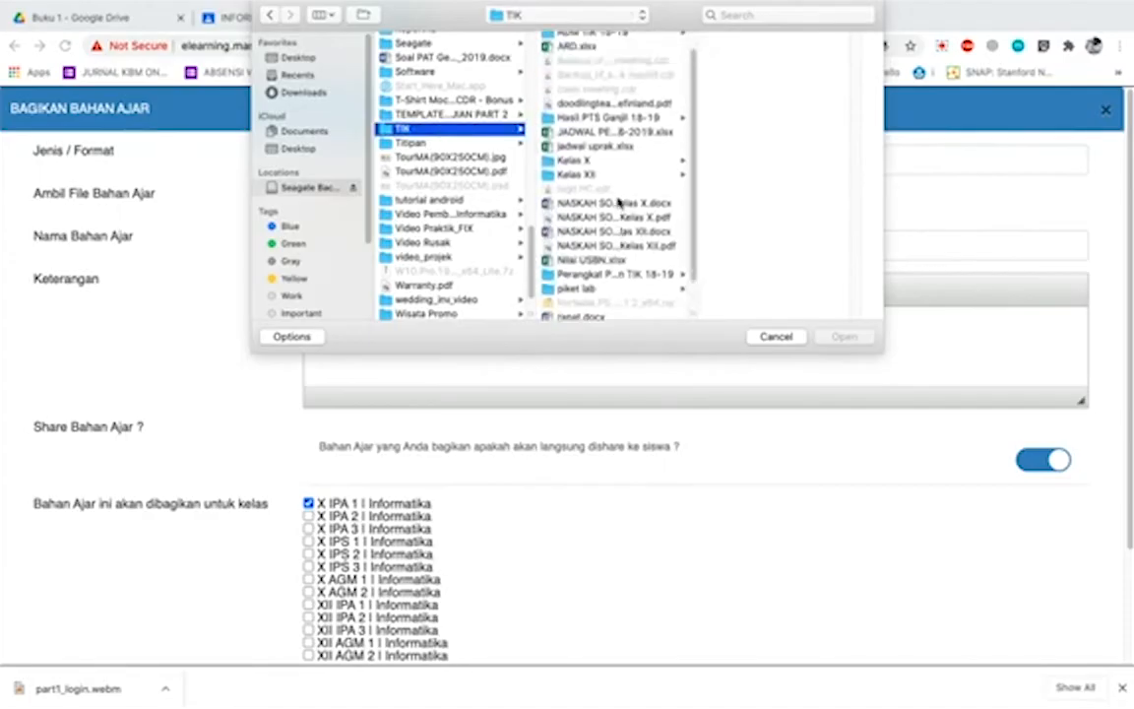
{"action": "left_click", "coordinate": [580, 161]}
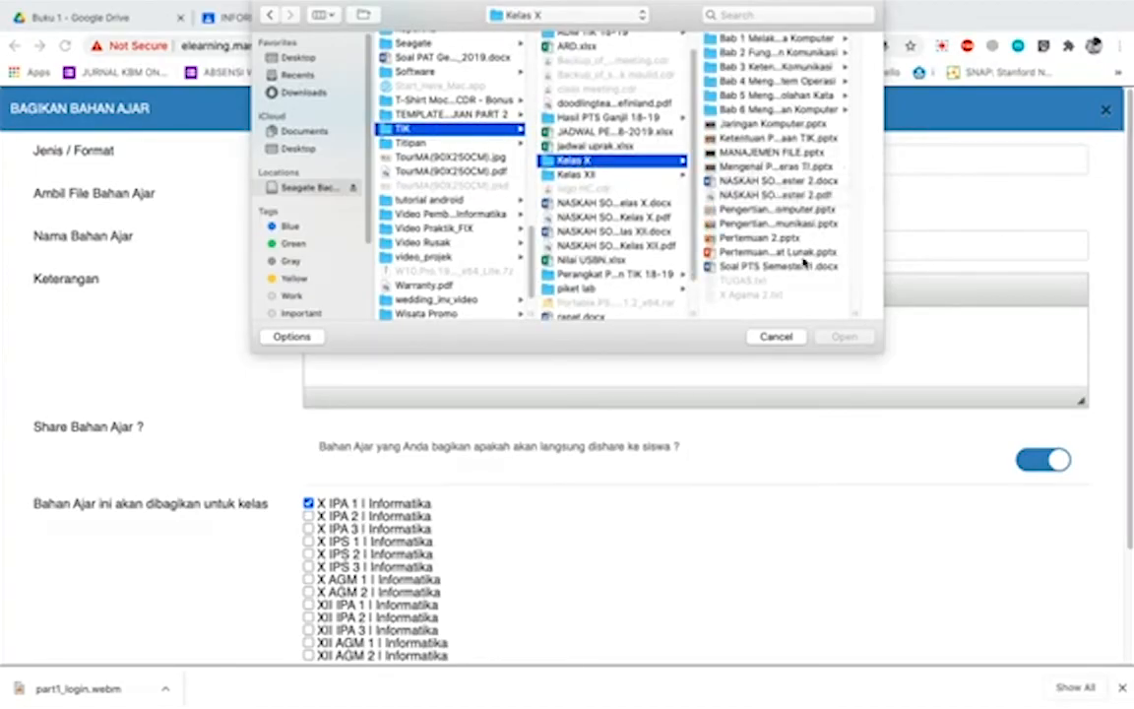
{"action": "left_click", "coordinate": [794, 211]}
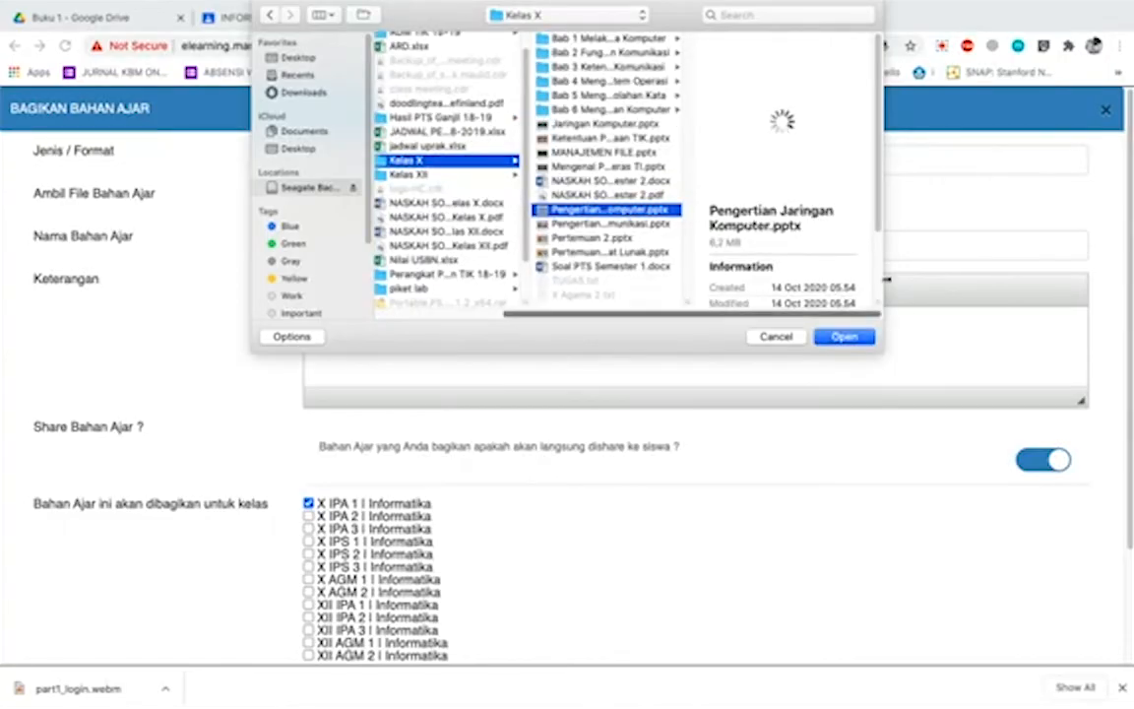
{"action": "left_click", "coordinate": [849, 336]}
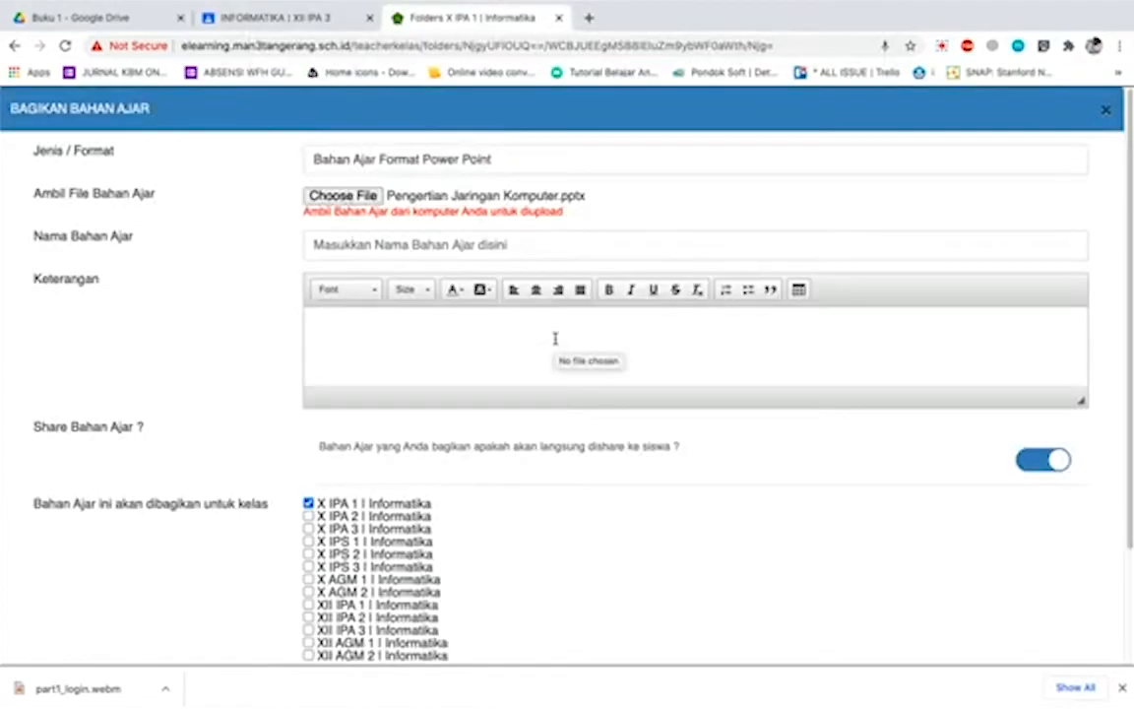
- Name the teaching material "Jaringan Komputer" and enter "Materi terkait konsep jaringan komputer" as its Keterangan
{"action": "left_click", "coordinate": [554, 339]}
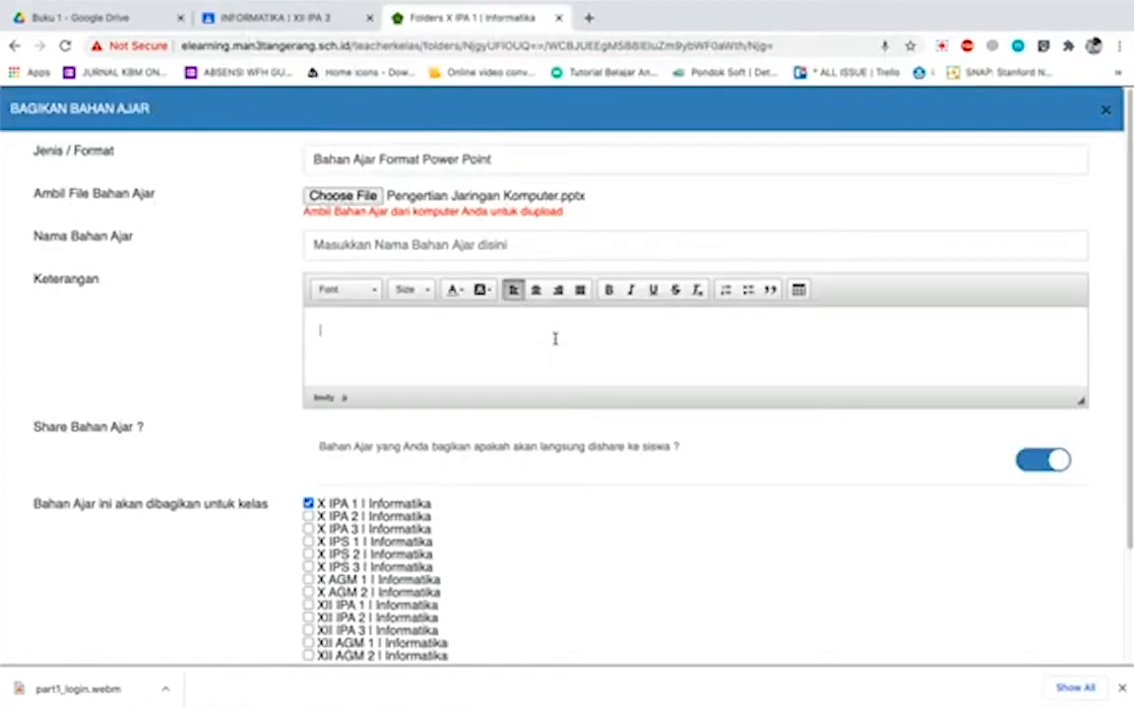
{"action": "left_click", "coordinate": [472, 247]}
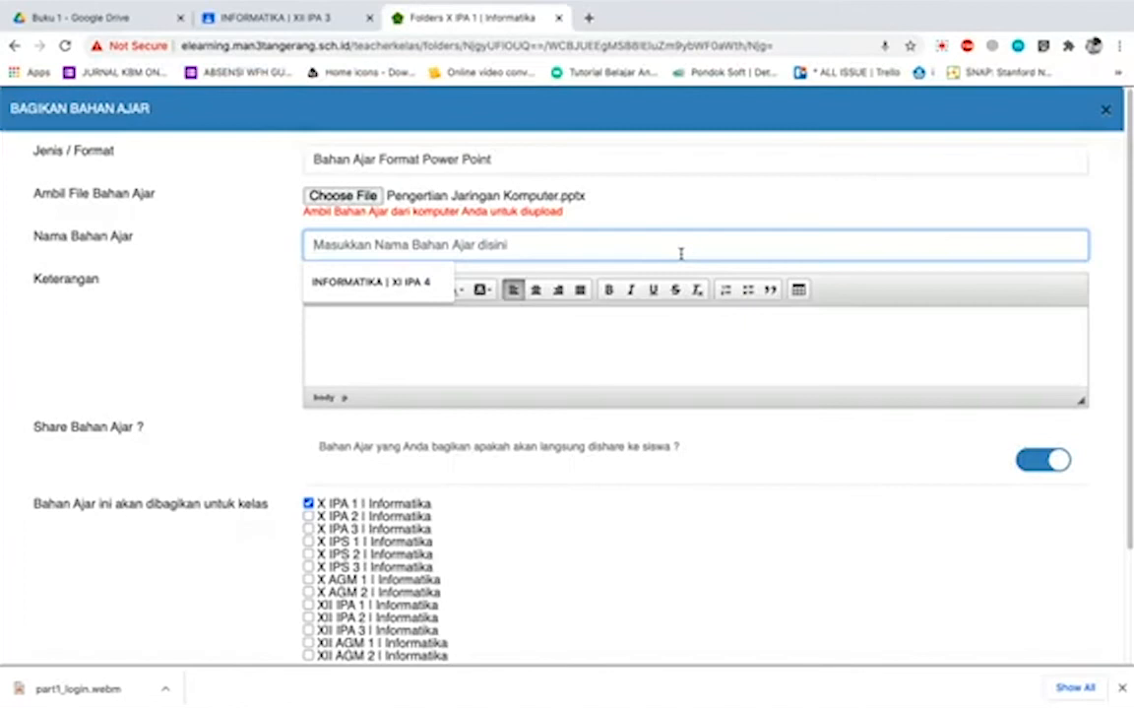
{"action": "type", "text": "Jaringan Komputer"}
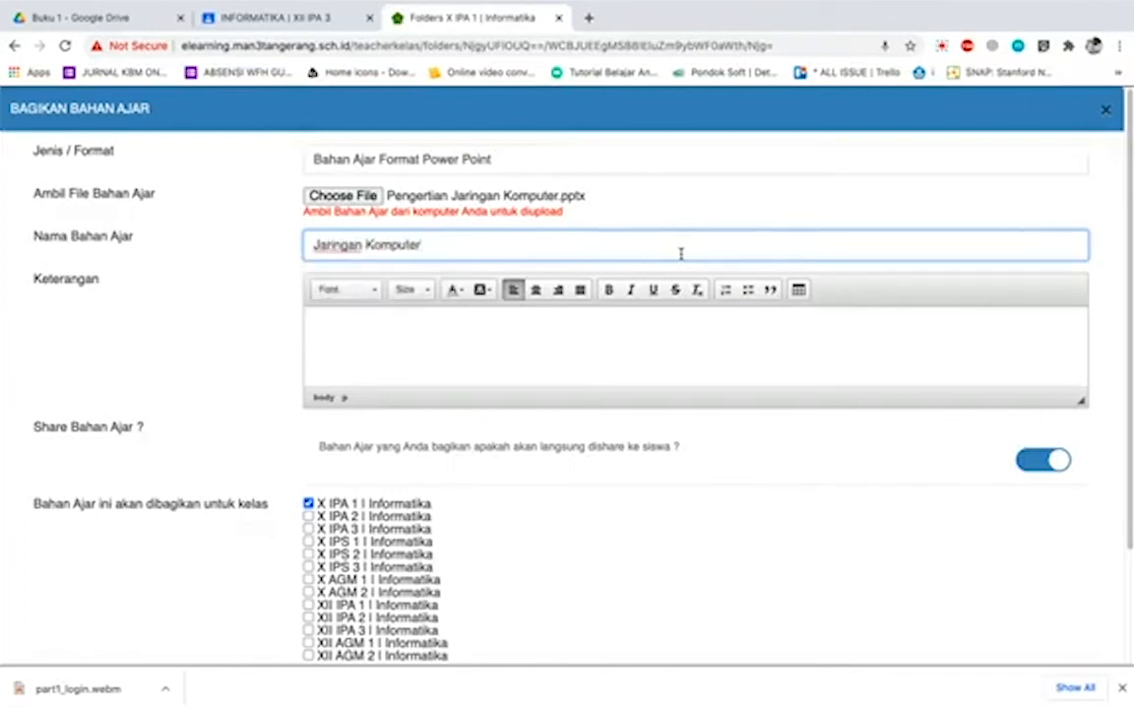
{"action": "left_click", "coordinate": [518, 346]}
{"action": "type", "text": "Materi terkait konsep jaringan komputer"}
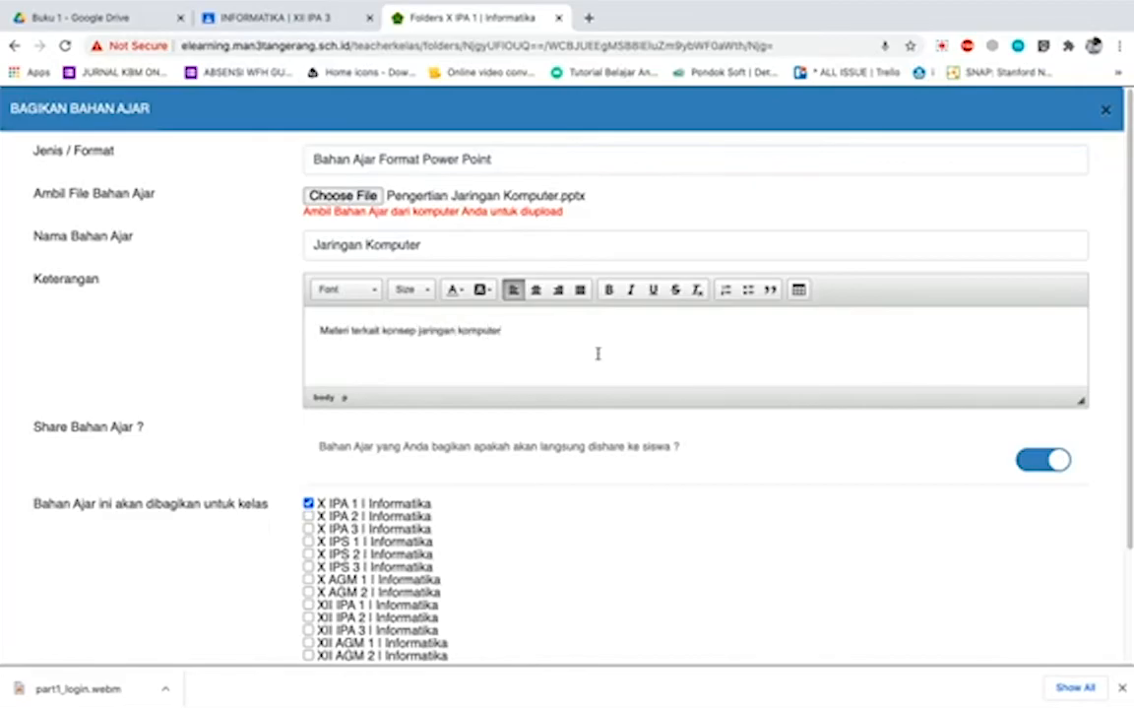
- Turn off sharing the teaching material directly with the students
{"action": "scroll", "coordinate": [689, 364], "scroll_direction": "down", "scroll_amount": 2}
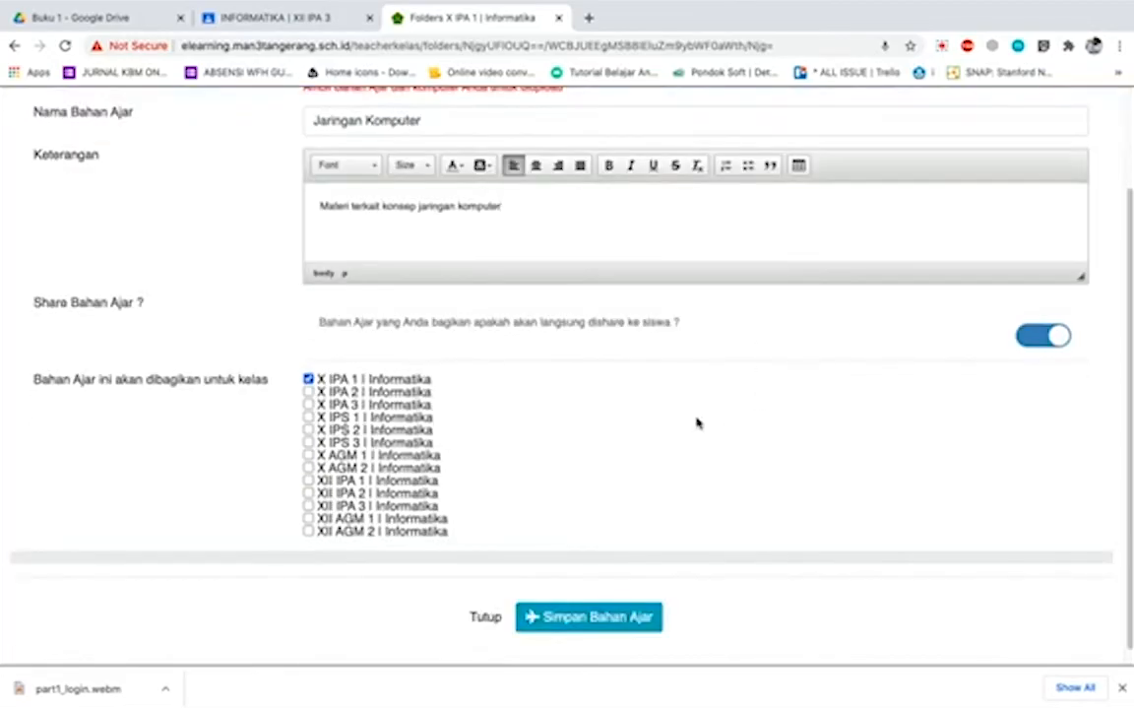
{"action": "left_click", "coordinate": [1033, 339]}
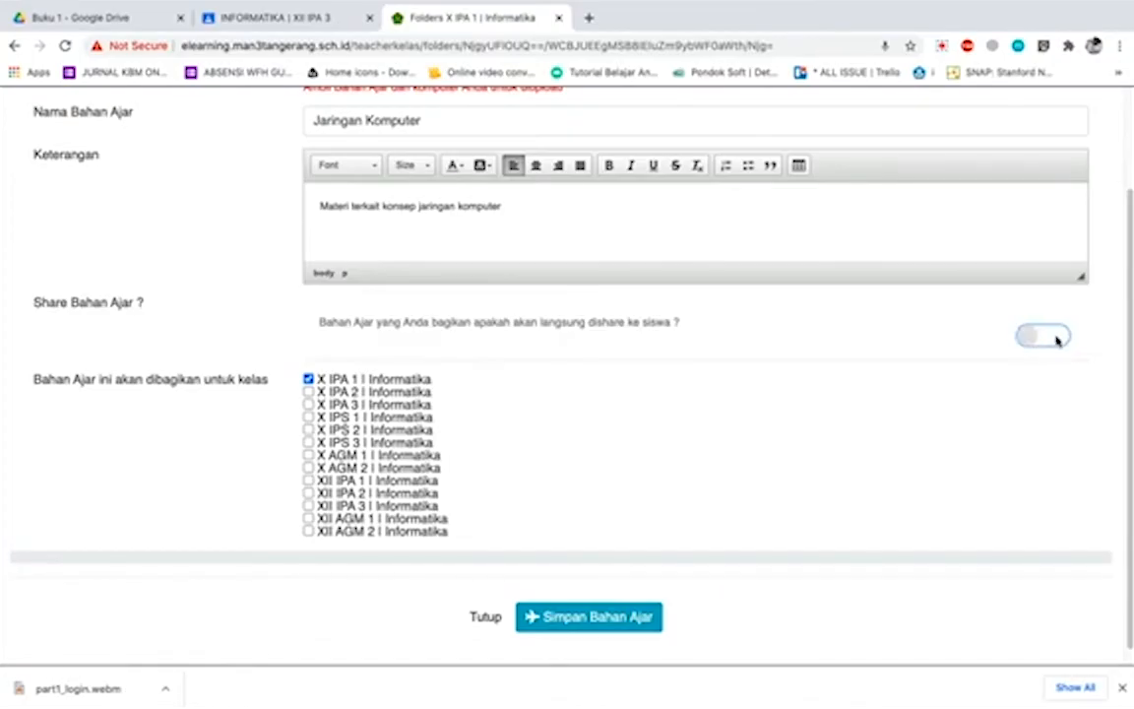
- Turn on direct sharing of the teaching material with students and save it for class X IPA 1 | Informatika
{"action": "left_click", "coordinate": [1056, 337]}
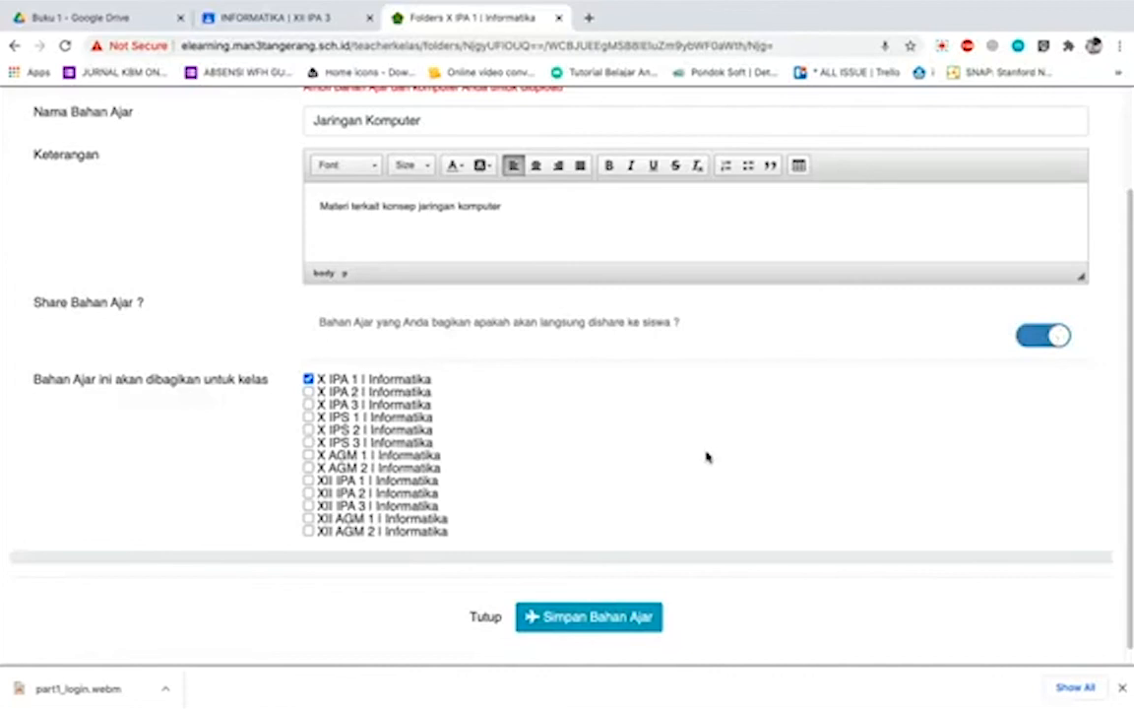
{"action": "left_click", "coordinate": [595, 619]}
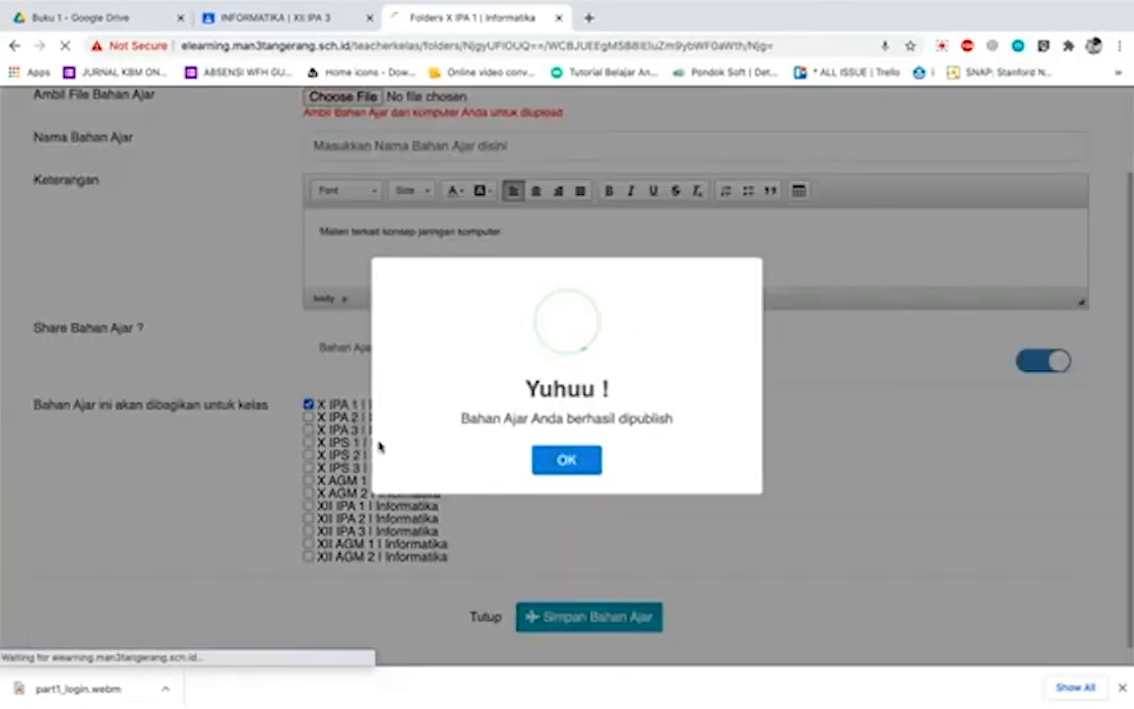
{"action": "left_click", "coordinate": [569, 464]}
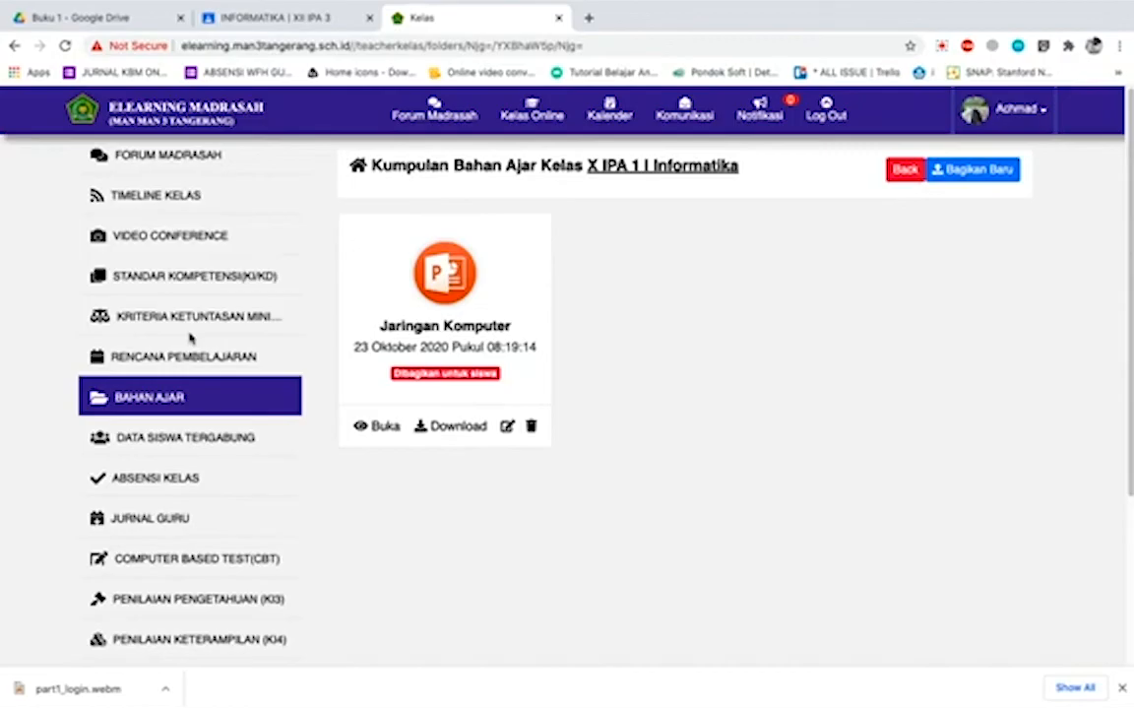
- Start a class copy from the X IPA 1 | Informatika timeline, excluding Soal Ujian Berbasis CBT, Penilaian Pengetahuan and Penilaian Keterampilan
{"action": "left_click", "coordinate": [534, 120]}
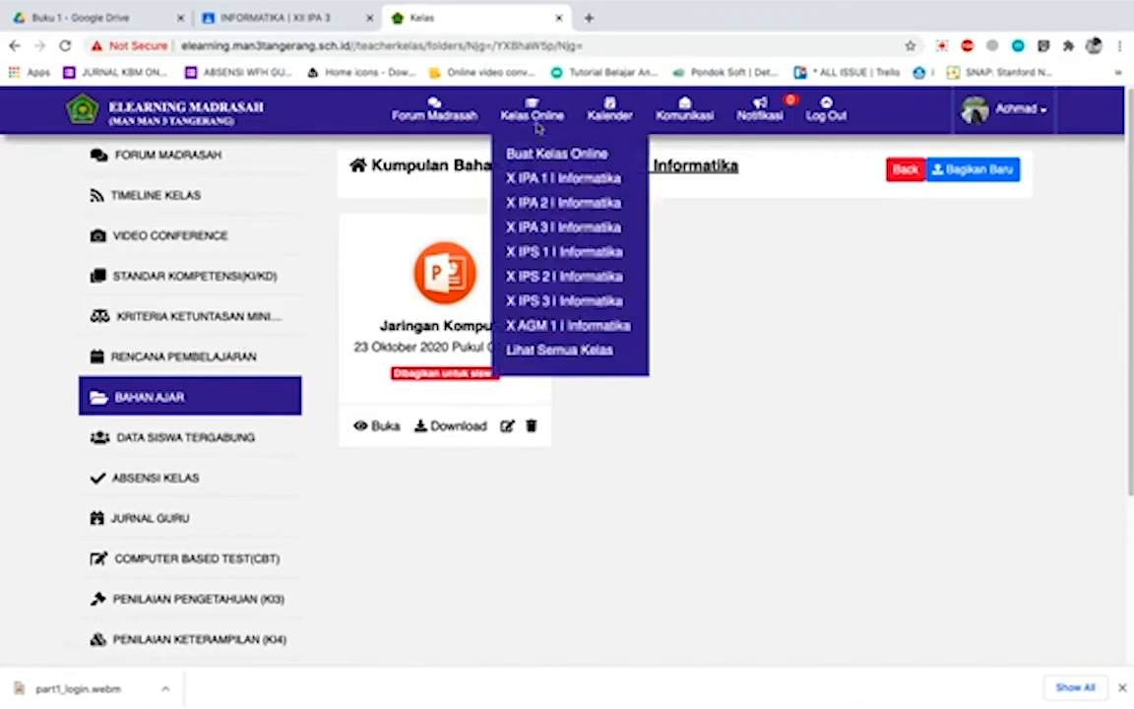
{"action": "left_click", "coordinate": [187, 195]}
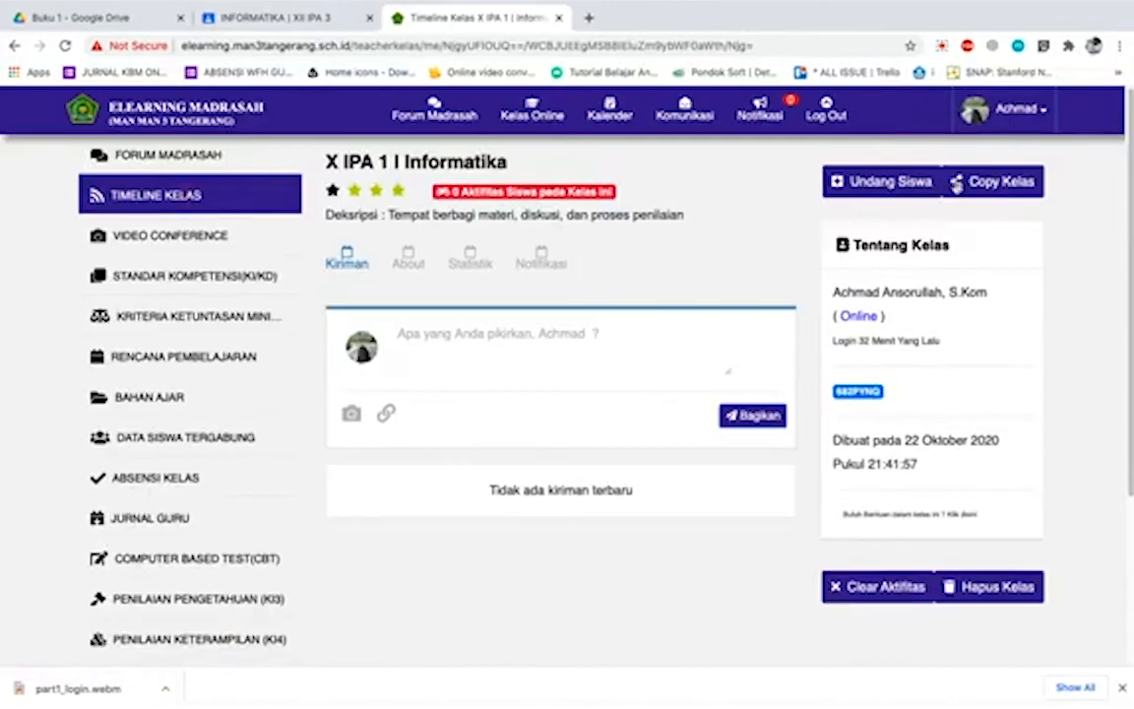
{"action": "left_click", "coordinate": [995, 183]}
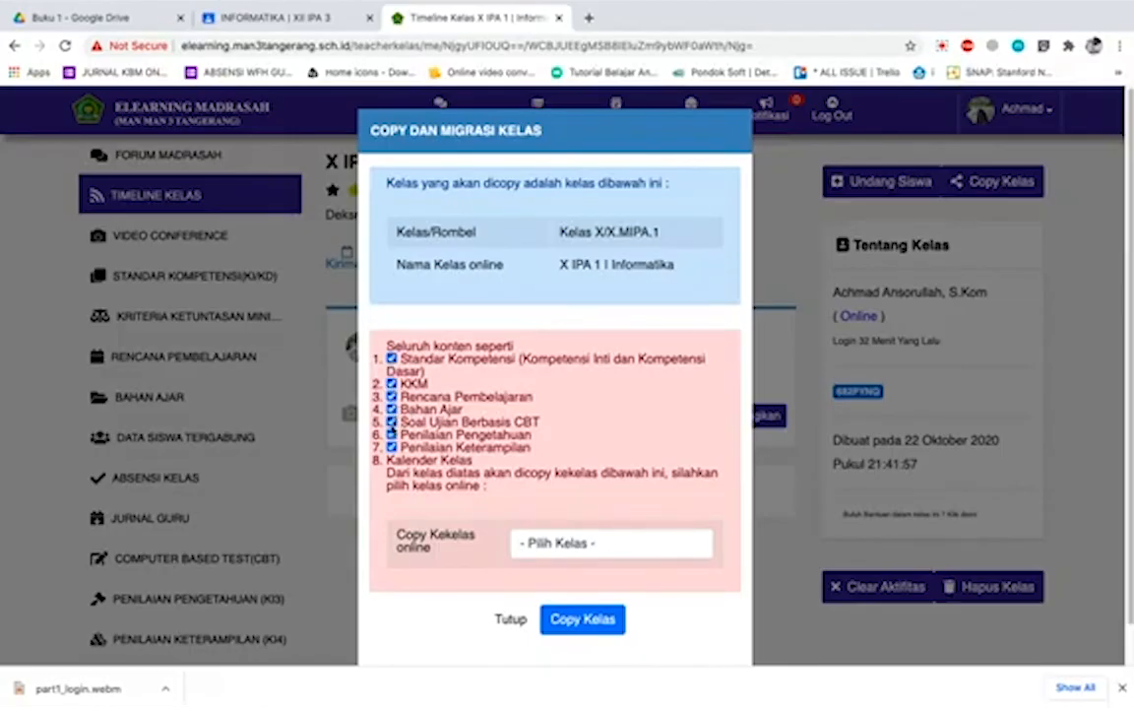
{"action": "left_click", "coordinate": [392, 423]}
{"action": "left_click", "coordinate": [392, 435]}
{"action": "left_click", "coordinate": [392, 448]}
- Copy the selected class content into X IPA 2 | Informatika (Kelas X - TIK) and accept the copy warning
{"action": "left_click", "coordinate": [604, 547]}
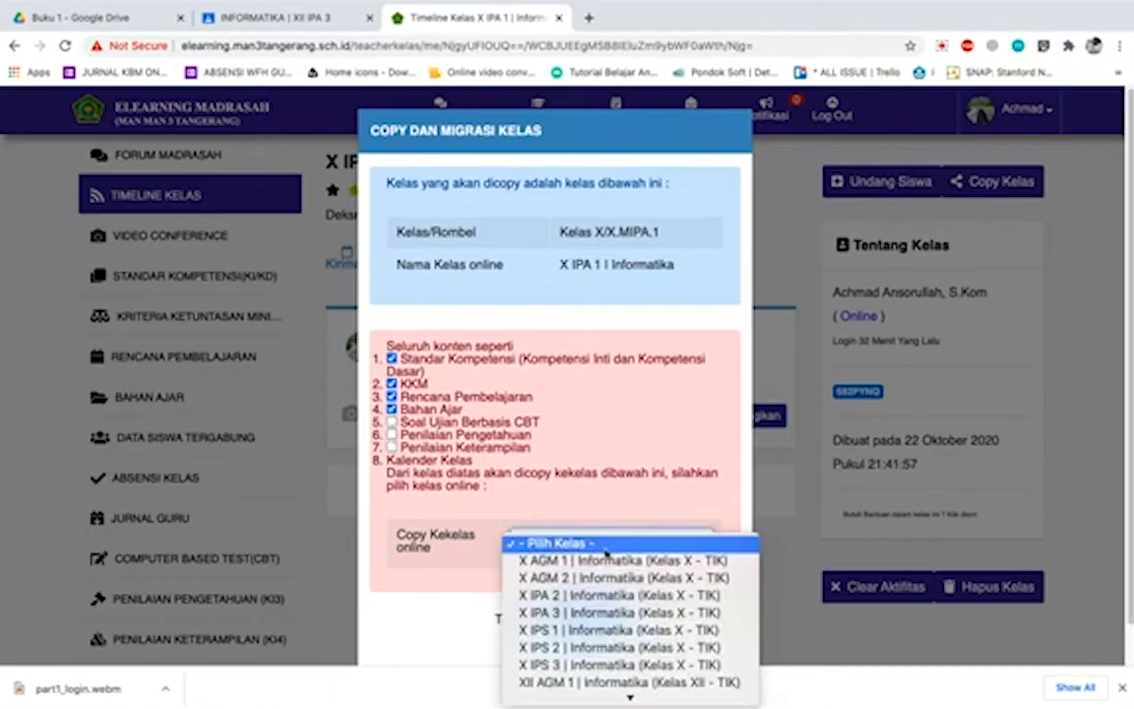
{"action": "left_click", "coordinate": [579, 597]}
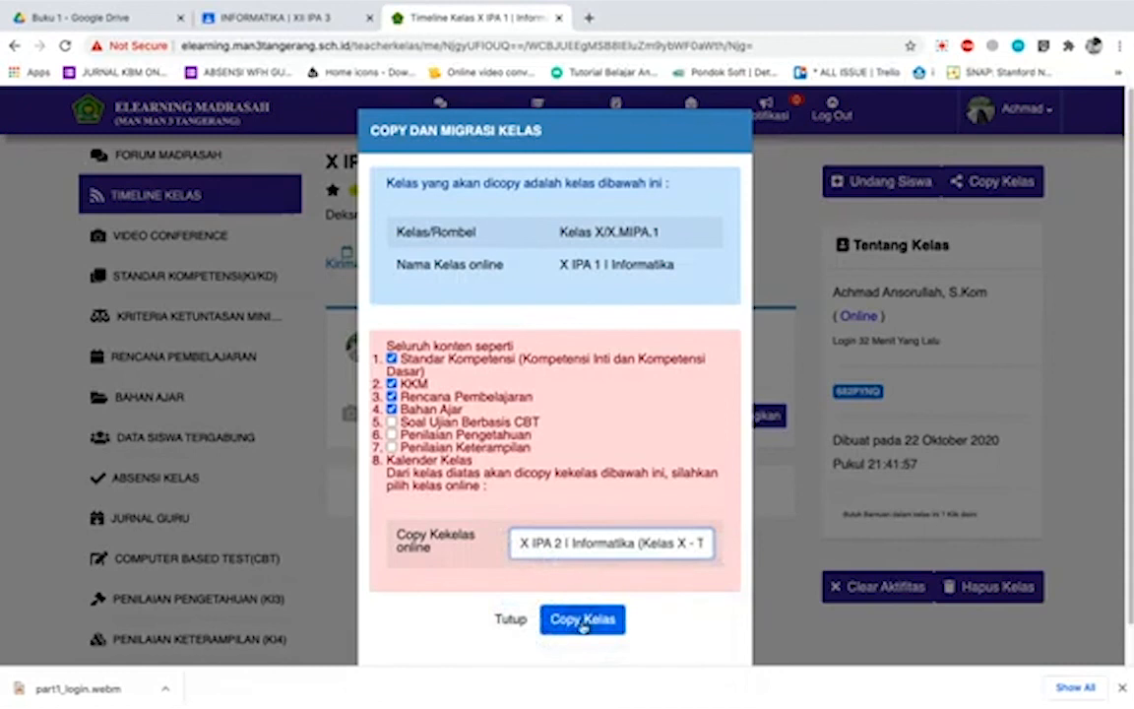
{"action": "left_click", "coordinate": [582, 620]}
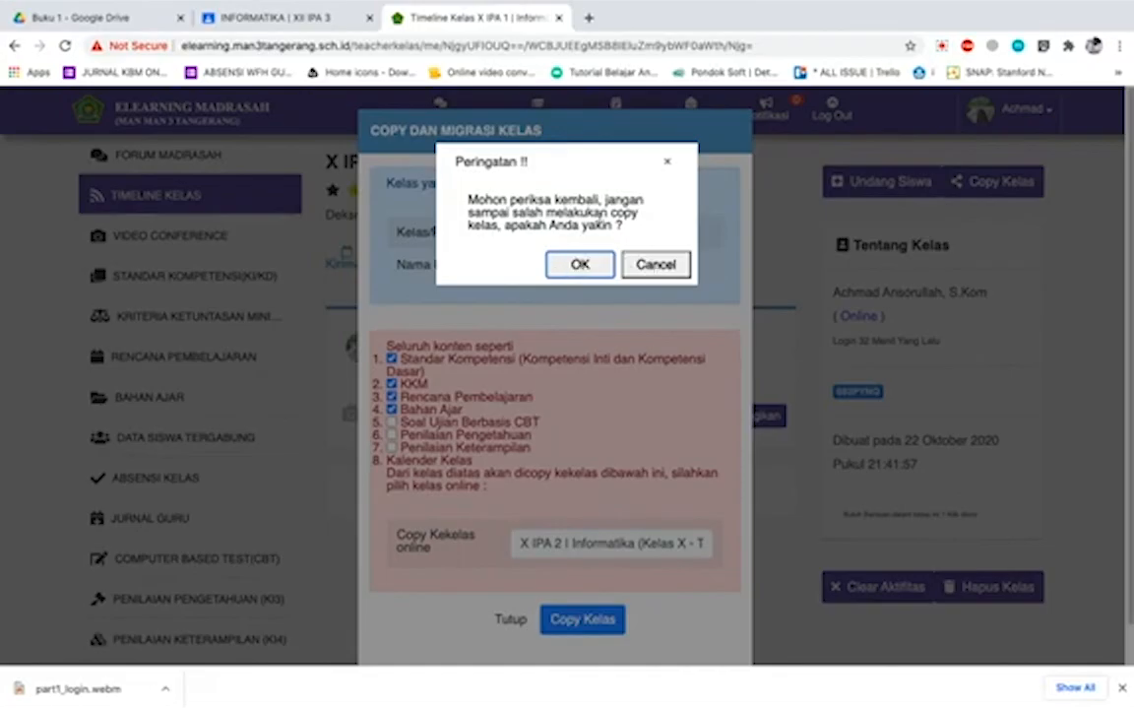
{"action": "left_click", "coordinate": [590, 271]}
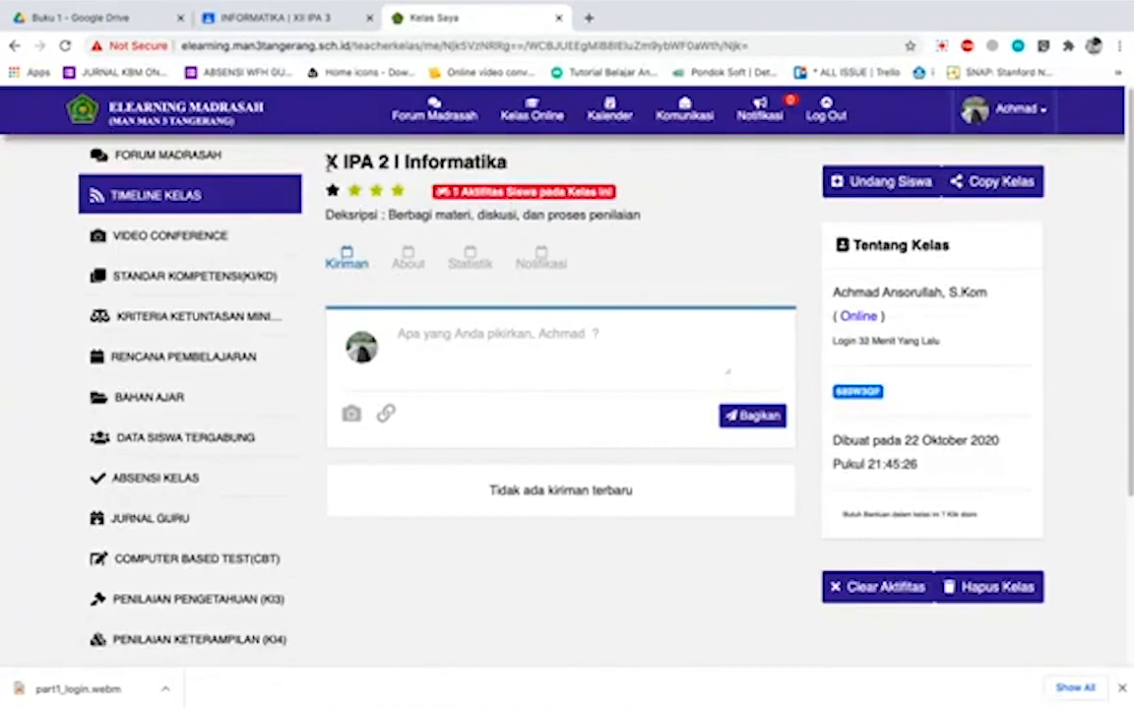
- Review the Kompetensi Inti and Kompetensi Dasar entries for Pengetahuan and Keterampilan in the X IPA 2 | Informatika class
{"action": "left_click_drag", "start_coordinate": [328, 161], "coordinate": [390, 160]}
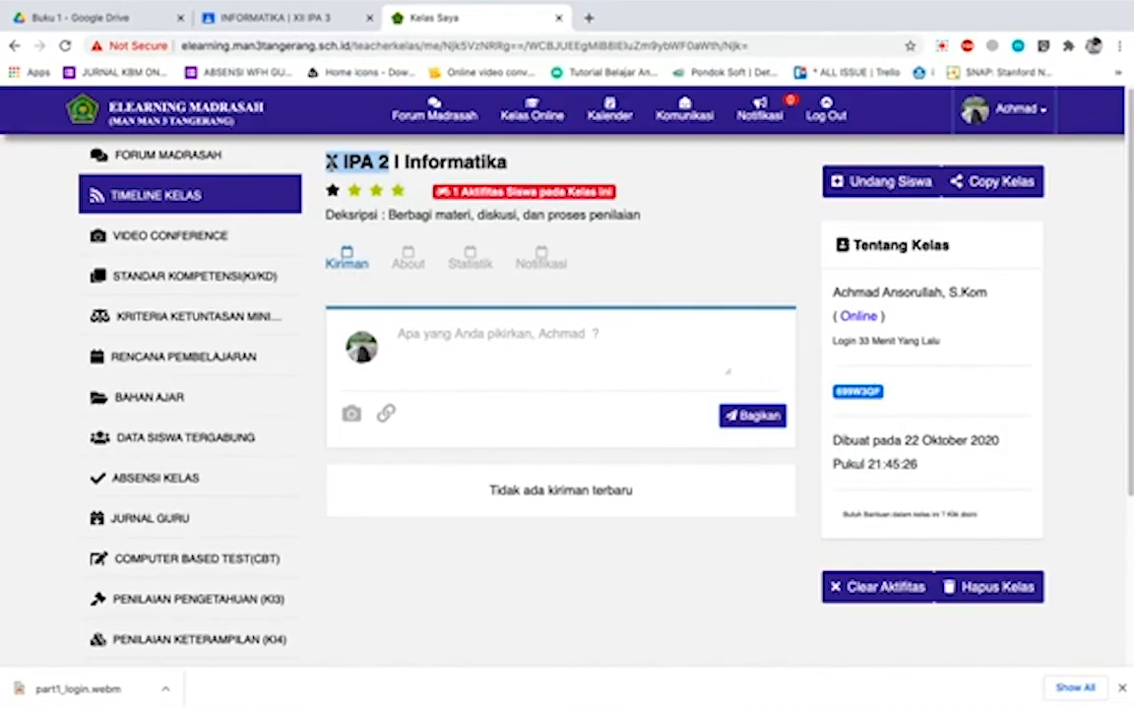
{"action": "left_click", "coordinate": [202, 281]}
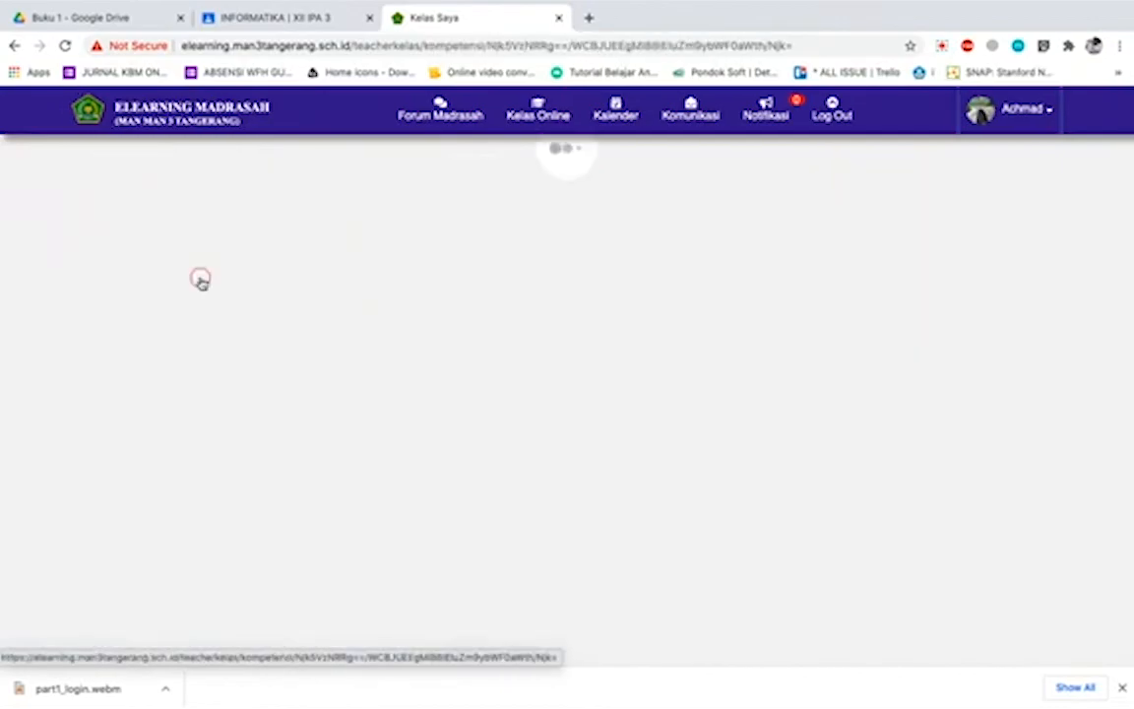
{"action": "scroll", "coordinate": [661, 393], "scroll_direction": "down", "scroll_amount": 3}
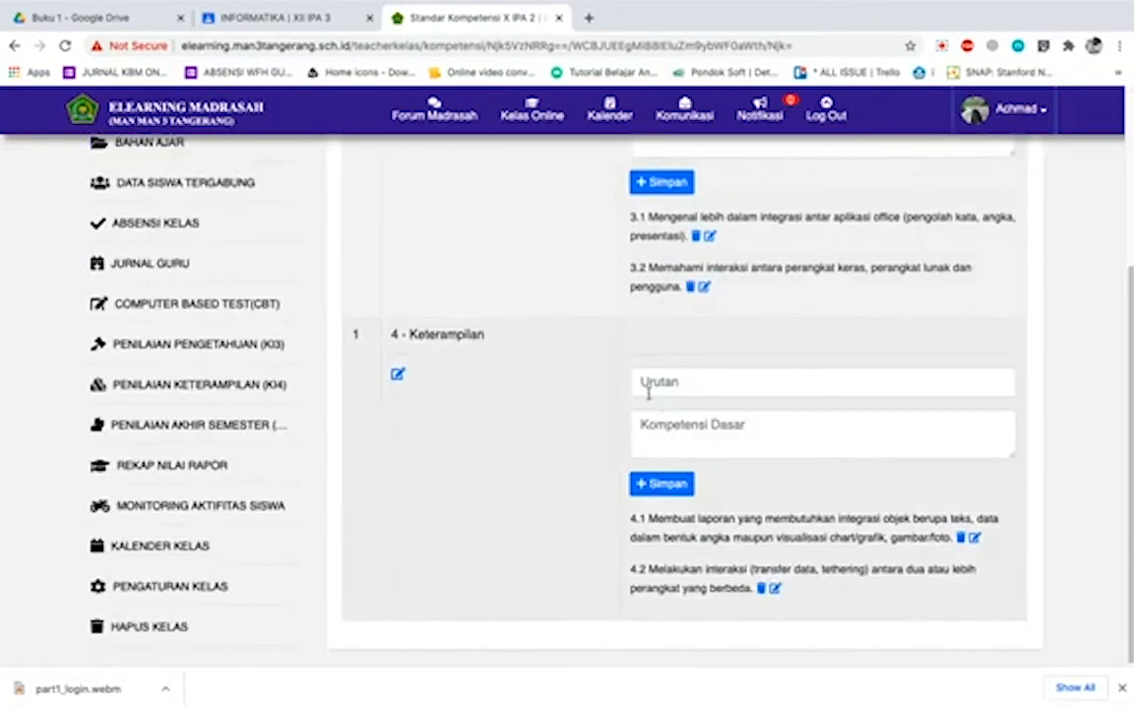
{"action": "scroll", "coordinate": [633, 384], "scroll_direction": "up", "scroll_amount": 3}
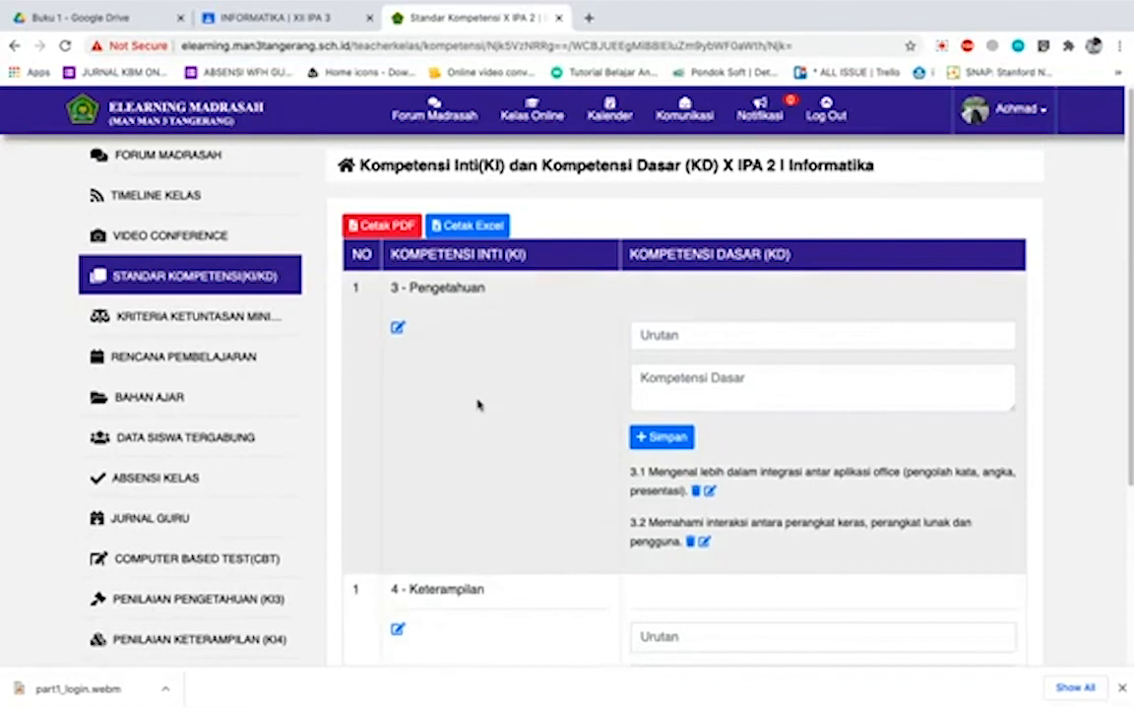
{"action": "scroll", "coordinate": [478, 401], "scroll_direction": "down", "scroll_amount": 1}
{"action": "scroll", "coordinate": [478, 403], "scroll_direction": "down", "scroll_amount": 3}
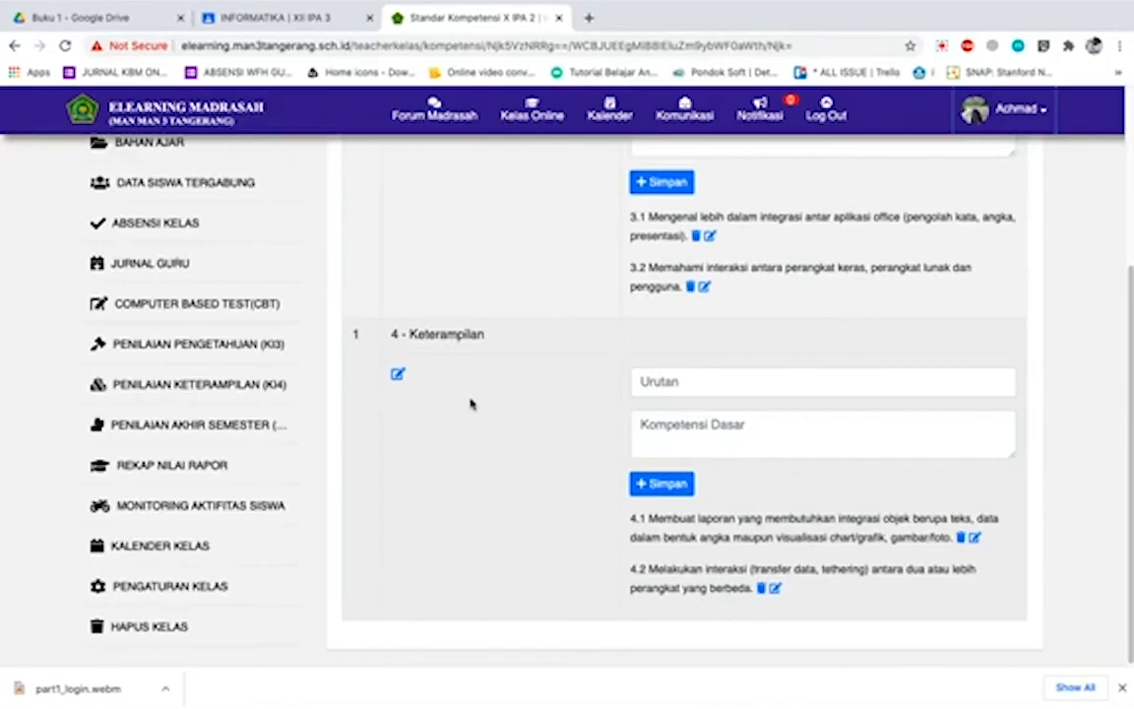
{"action": "scroll", "coordinate": [471, 403], "scroll_direction": "up", "scroll_amount": 4}
{"action": "scroll", "coordinate": [510, 393], "scroll_direction": "down", "scroll_amount": 4}
{"action": "scroll", "coordinate": [510, 393], "scroll_direction": "up", "scroll_amount": 4}
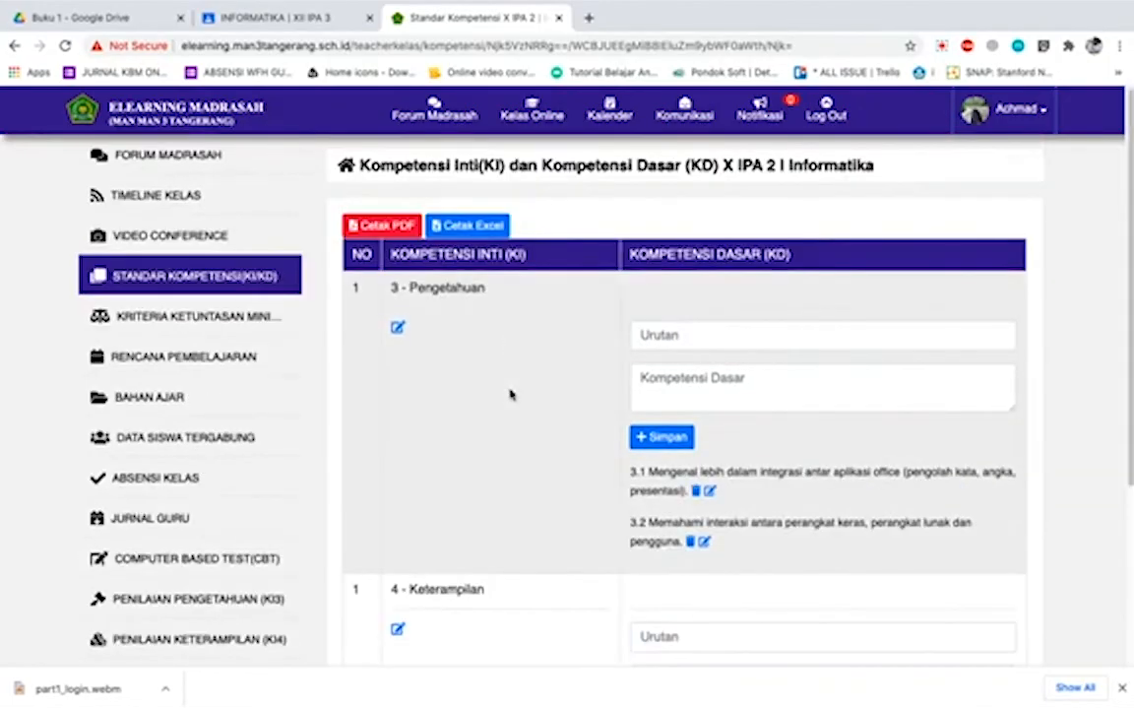